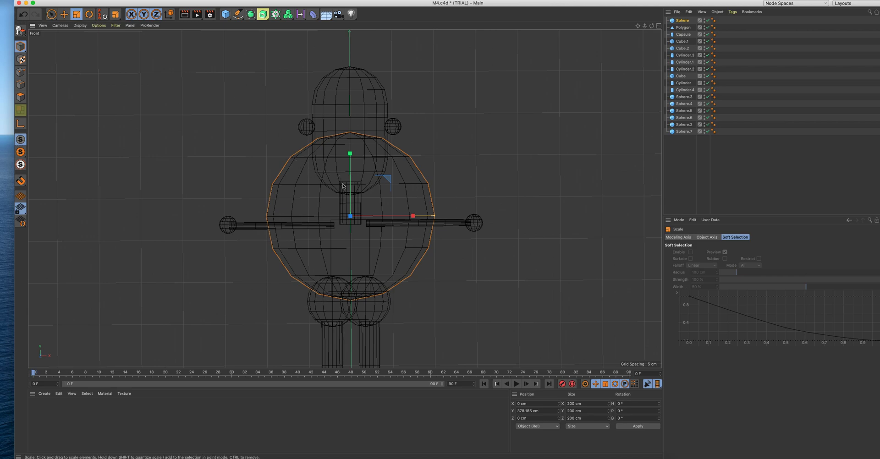
# Step: Shrink the torso sphere to a diameter of about 119 cm and lower it to about Y 361 cm
pyautogui.moveTo(350, 154); pyautogui.dragTo(356, 169)
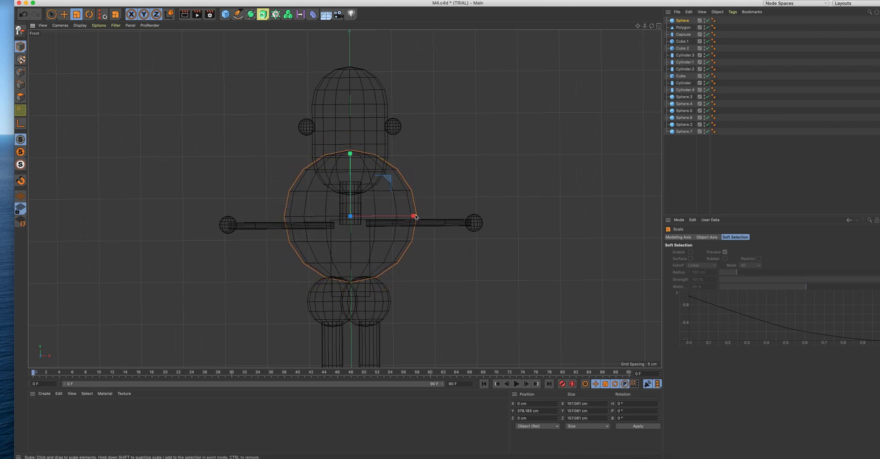
pyautogui.moveTo(416, 223); pyautogui.dragTo(403, 219)
pyautogui.scroll(3, 401, 219)
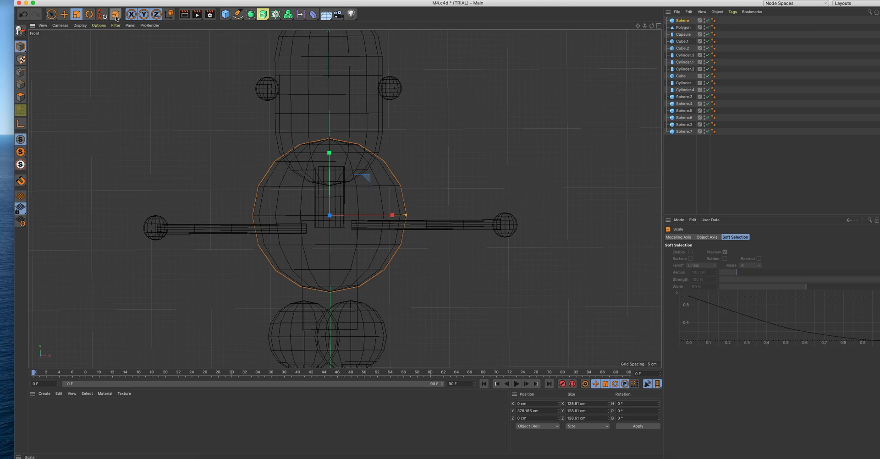
pyautogui.click(64, 14)
pyautogui.moveTo(406, 216)
pyautogui.mouseDown()
pyautogui.moveTo(391, 221)
pyautogui.moveTo(427, 215)
pyautogui.moveTo(385, 217)
pyautogui.moveTo(400, 214)
pyautogui.mouseUp()
pyautogui.moveTo(332, 159); pyautogui.dragTo(331, 178)
pyautogui.scroll(-4, 441, 186)
pyautogui.scroll(2, 441, 188)
pyautogui.scroll(-2, 481, 174)
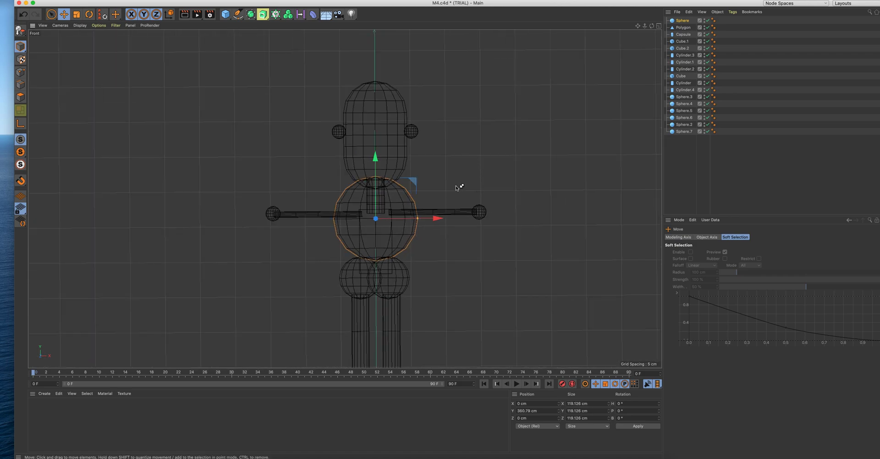
# Step: Move the torso sphere aside to about X 197 cm and delete the box between the neck and the hips
pyautogui.press('super+Tab')
pyautogui.press('super+Tab')
pyautogui.click(360, 224)
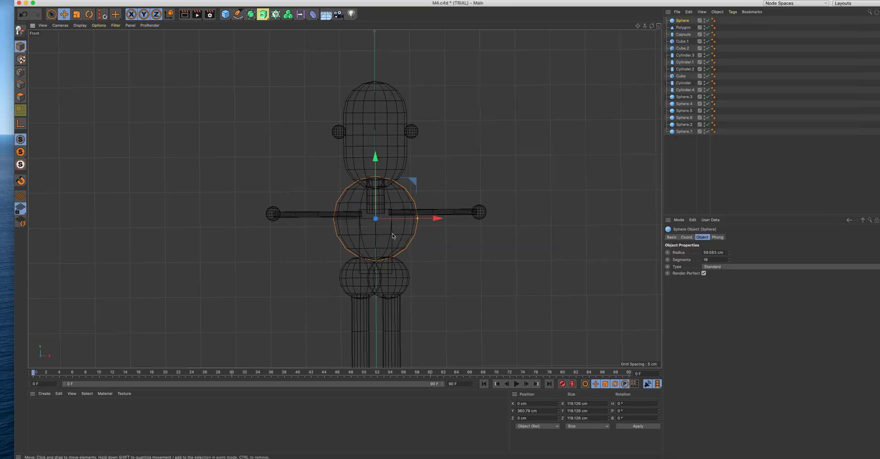
pyautogui.moveTo(435, 227); pyautogui.dragTo(573, 227)
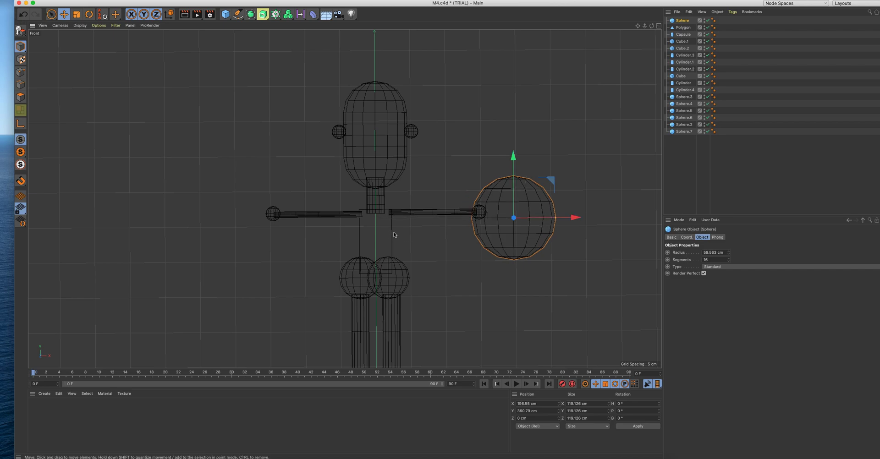
pyautogui.click(391, 233)
pyautogui.press('Delete')
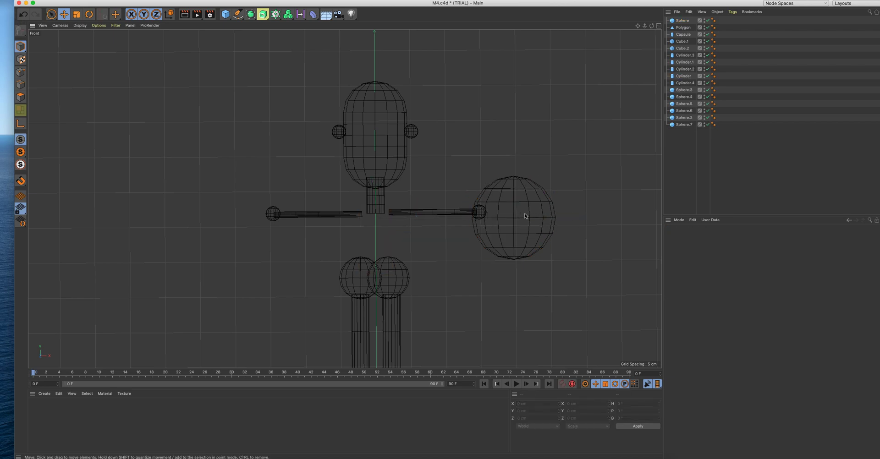
# Step: Move the torso sphere back to the body's centre line and lower it to about Y 337 cm
pyautogui.click(529, 214)
pyautogui.moveTo(576, 220); pyautogui.dragTo(439, 232)
pyautogui.moveTo(376, 158); pyautogui.dragTo(377, 182)
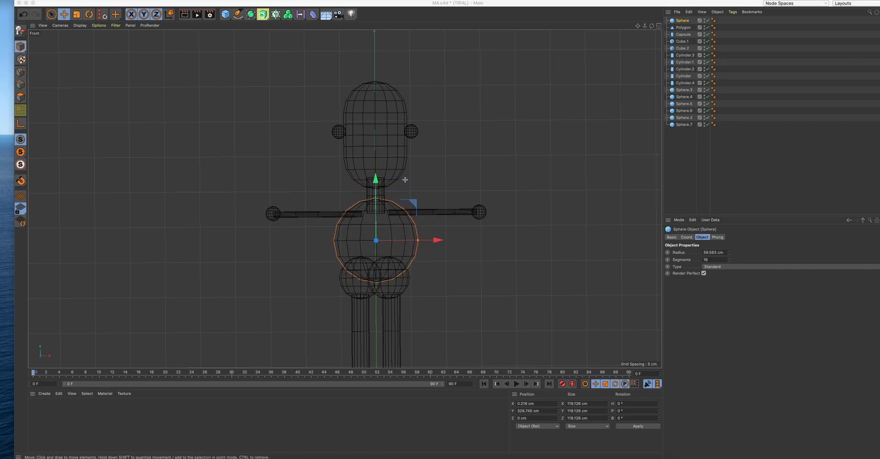
pyautogui.press('super+Tab')
pyautogui.press('super+Tab')
pyautogui.moveTo(377, 180); pyautogui.dragTo(376, 173)
# Step: Check the reference illustration and move both hand spheres outward from the arms, to about X -313 cm and X 277 cm
pyautogui.press('super+Tab')
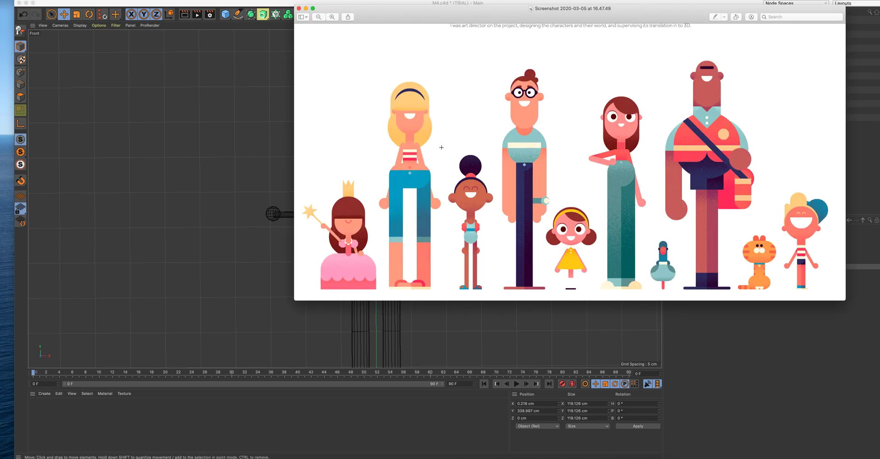
pyautogui.press('super+Tab')
pyautogui.click(320, 216)
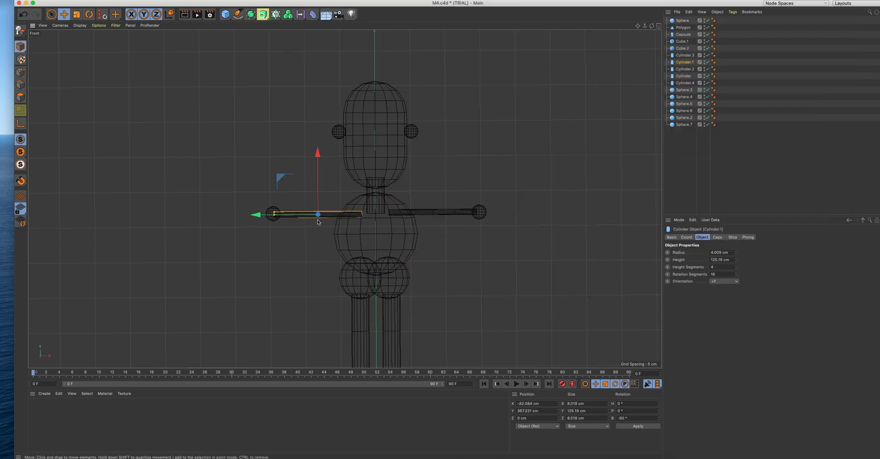
pyautogui.press('super+Tab')
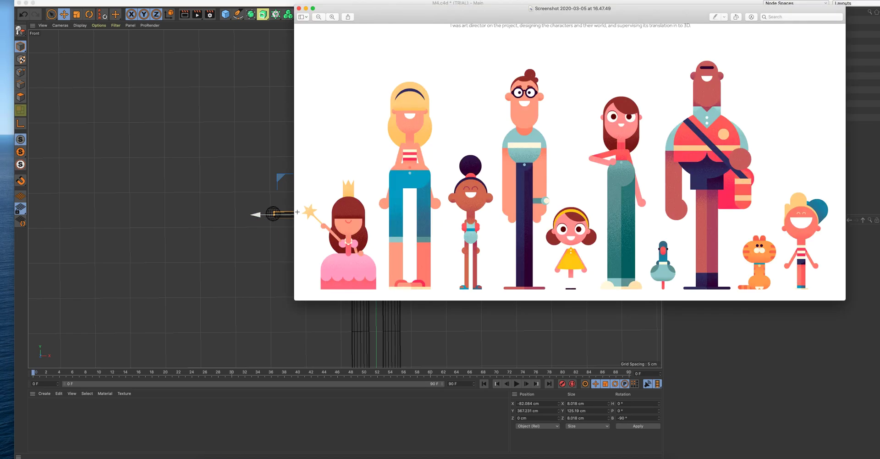
pyautogui.press('super+Tab')
pyautogui.press('super+Tab')
pyautogui.press('super+Tab')
pyautogui.click(273, 213)
pyautogui.moveTo(314, 219); pyautogui.dragTo(197, 218)
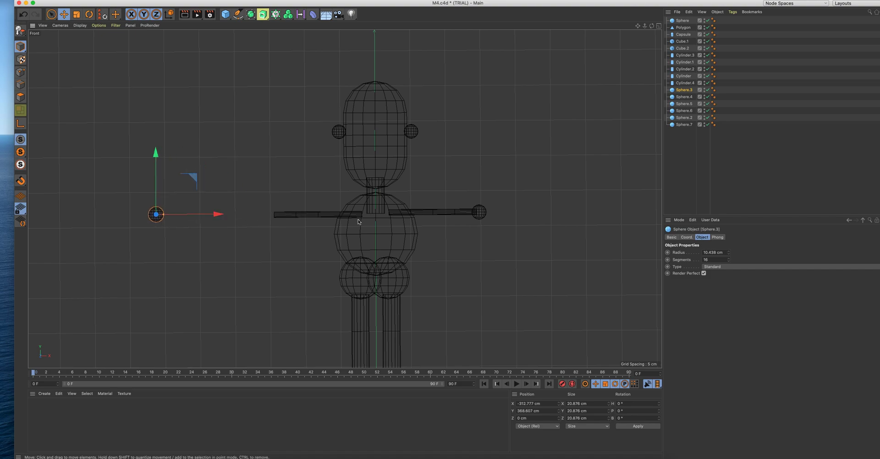
pyautogui.click(479, 212)
pyautogui.moveTo(505, 212); pyautogui.dragTo(605, 212)
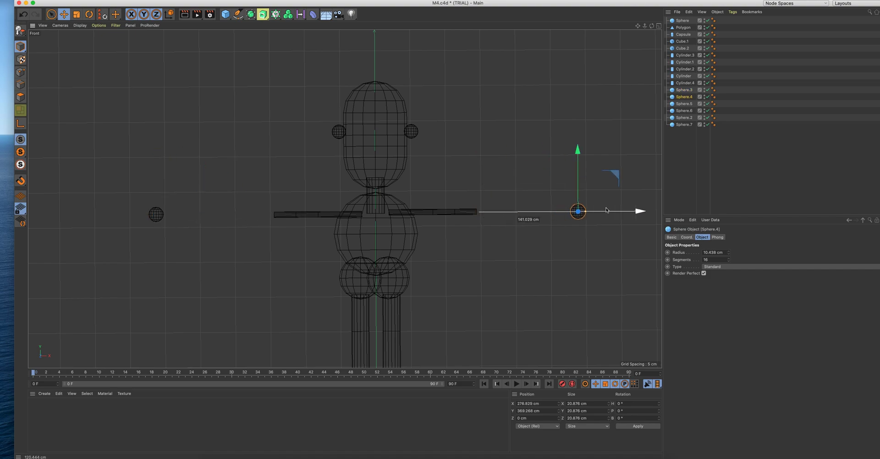
# Step: Enlarge the arm cylinder on the negative X side to a radius of about 11.4 cm and a height of about 159 cm
pyautogui.click(323, 215)
pyautogui.press('super+Tab')
pyautogui.press('super+Tab')
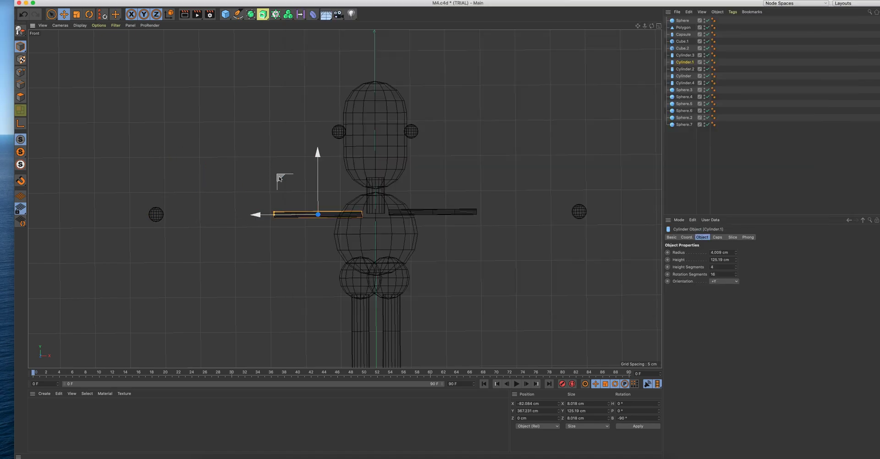
pyautogui.scroll(2, 281, 161)
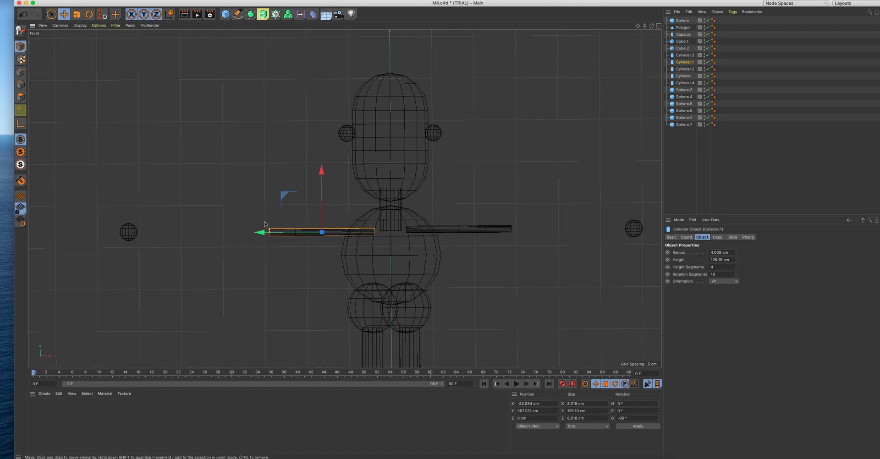
pyautogui.moveTo(270, 231)
pyautogui.mouseDown()
pyautogui.moveTo(270, 221)
pyautogui.moveTo(251, 234)
pyautogui.moveTo(262, 235)
pyautogui.mouseUp()
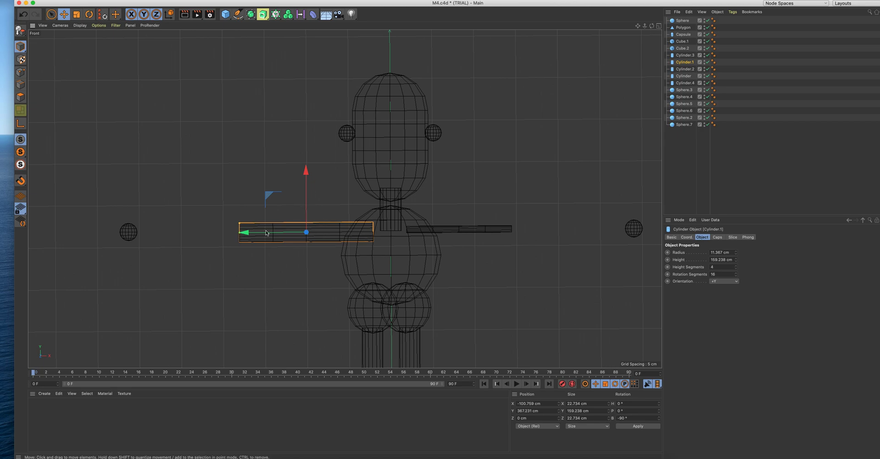
# Step: Reposition the enlarged arm cylinder beside the torso at about X -106 cm, Y 374 cm
pyautogui.moveTo(266, 233); pyautogui.dragTo(256, 235)
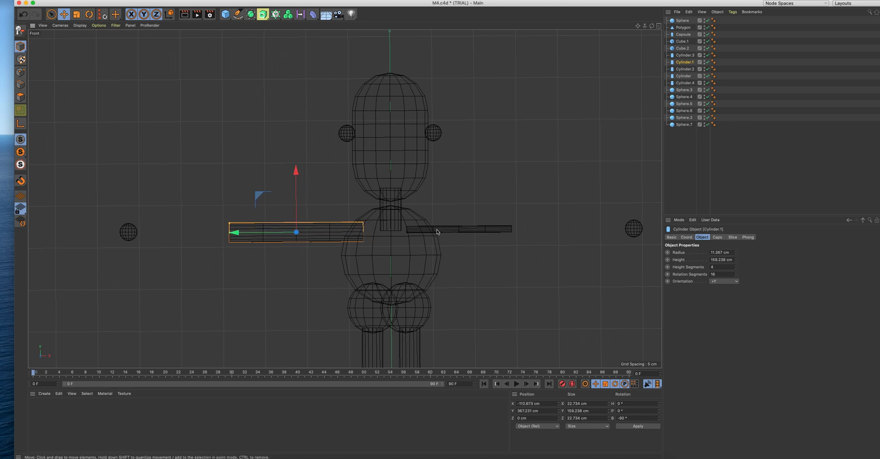
pyautogui.moveTo(313, 224); pyautogui.dragTo(312, 218)
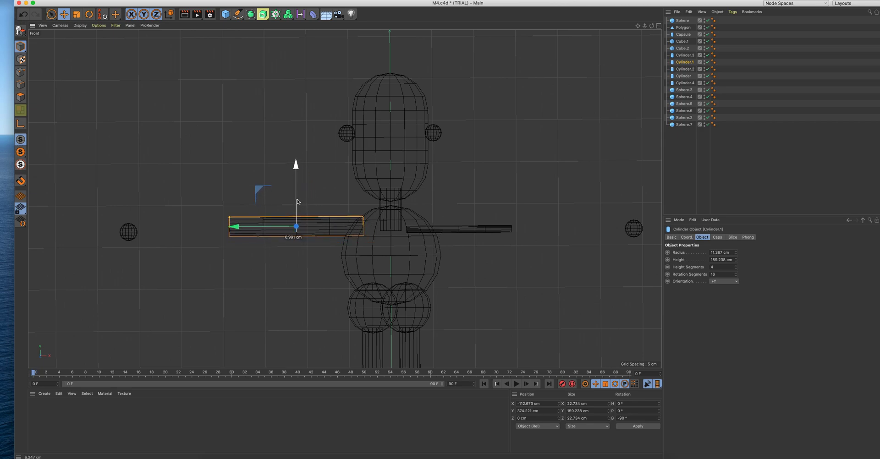
pyautogui.press('super+Tab')
pyautogui.press('super+Tab')
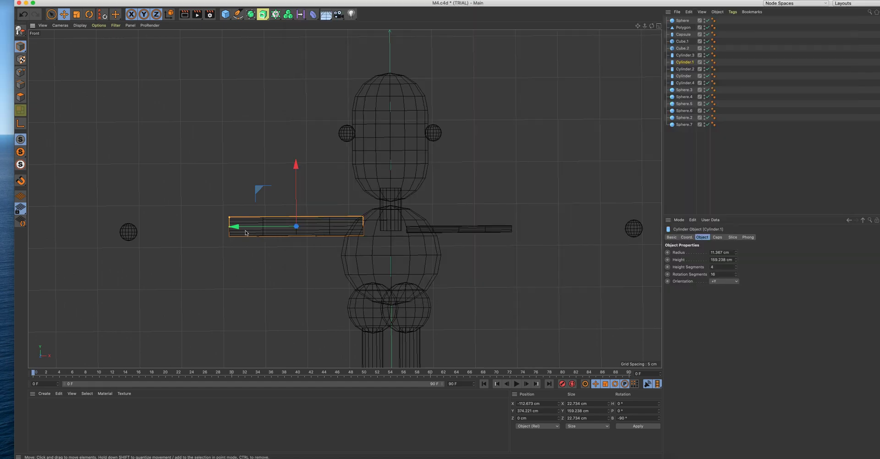
pyautogui.moveTo(246, 233); pyautogui.dragTo(252, 233)
# Step: Delete the remaining thin arm and place a duplicate of the enlarged arm on the opposite side at about X 117 cm
pyautogui.click(449, 233)
pyautogui.press('Delete')
pyautogui.click(304, 225)
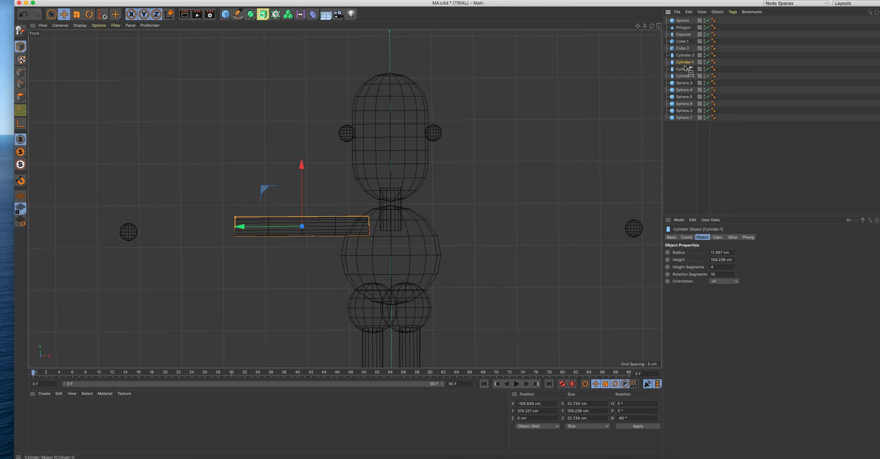
pyautogui.moveTo(243, 227); pyautogui.dragTo(436, 227)
pyautogui.press('super+Tab')
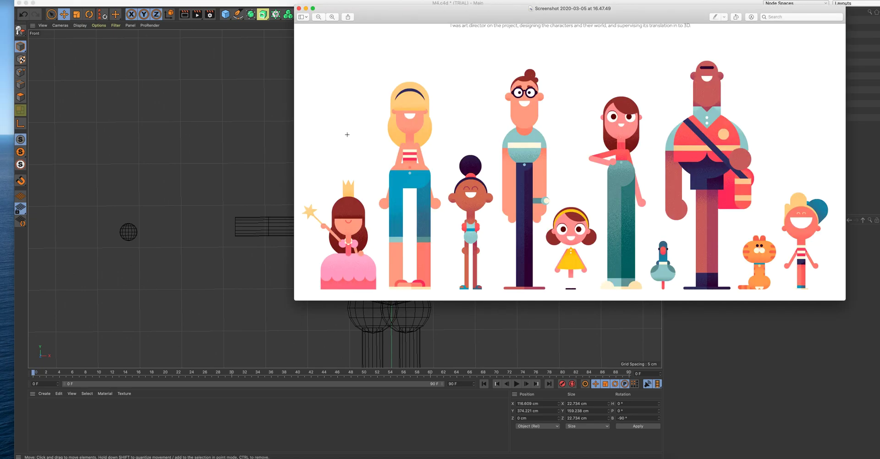
pyautogui.press('super+Tab')
# Step: Fit the hand sphere onto the outer end of the negative X arm at about X -185 cm, with a radius of about 11.1 cm
pyautogui.moveTo(128, 236); pyautogui.dragTo(228, 224)
pyautogui.press('super+Tab')
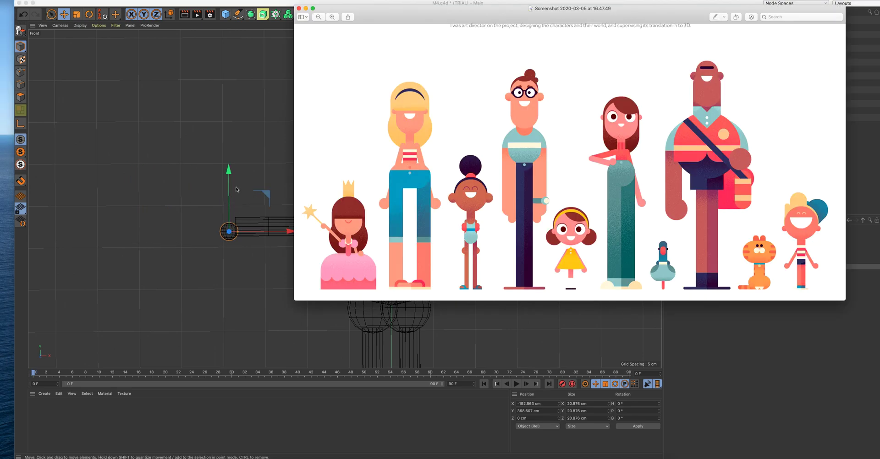
pyautogui.press('super+Tab')
pyautogui.moveTo(230, 220); pyautogui.dragTo(239, 230)
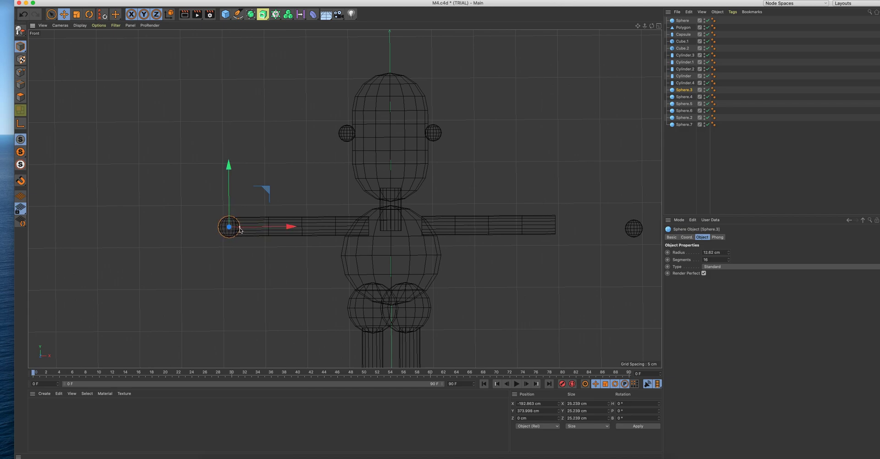
pyautogui.scroll(5, 239, 230)
pyautogui.moveTo(253, 219); pyautogui.dragTo(297, 218)
pyautogui.moveTo(240, 168); pyautogui.dragTo(240, 168)
pyautogui.scroll(-3, 551, 226)
pyautogui.scroll(-3, 552, 225)
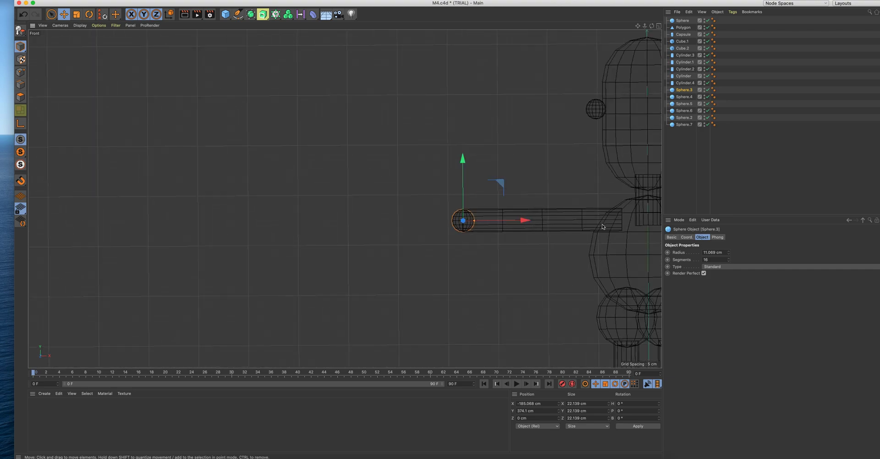
# Step: Add a capsule primitive and place it beyond the hand sphere at about X -260 cm, Y 376 cm
pyautogui.moveTo(638, 26); pyautogui.dragTo(297, 11)
pyautogui.press('super+Tab')
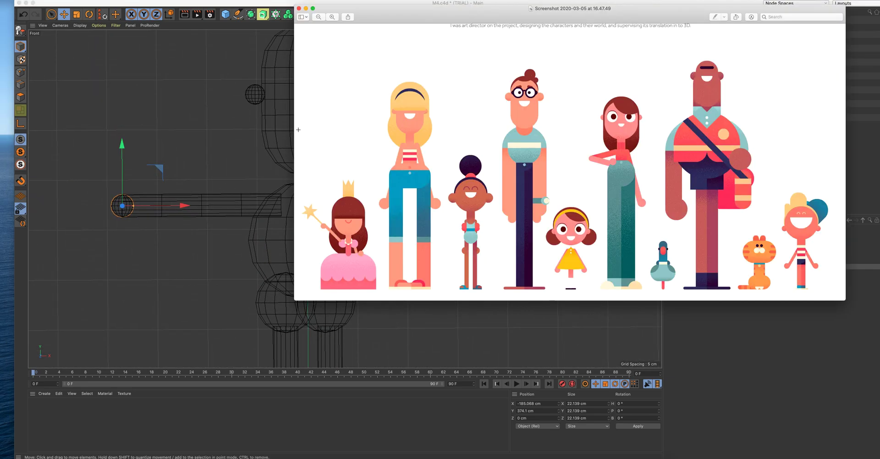
pyautogui.click(287, 152)
pyautogui.moveTo(637, 26); pyautogui.dragTo(633, 32)
pyautogui.scroll(5, 190, 167)
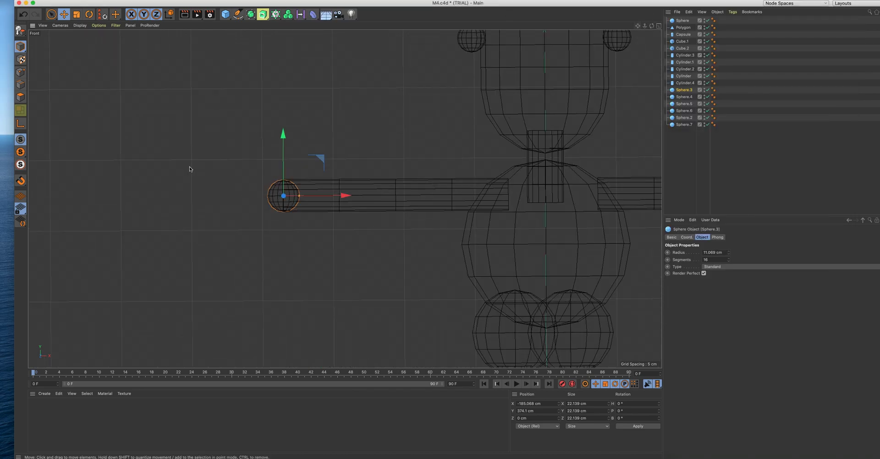
pyautogui.click(227, 17)
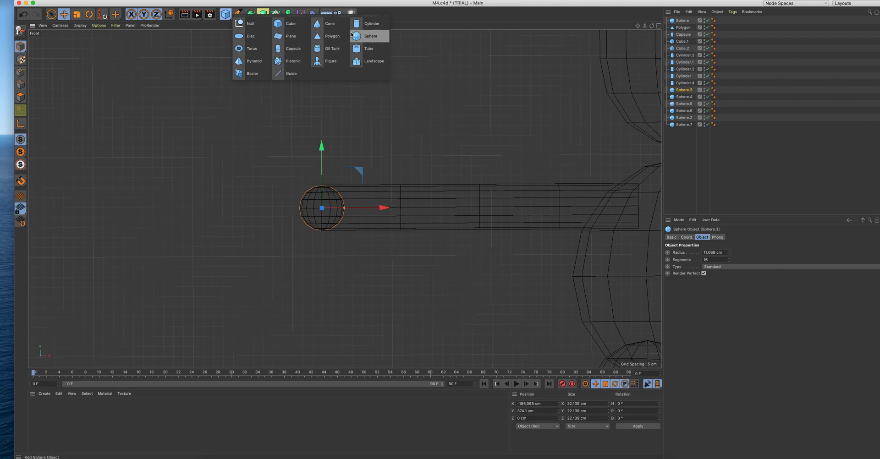
pyautogui.click(292, 48)
pyautogui.scroll(-10, 457, 214)
pyautogui.moveTo(532, 334); pyautogui.dragTo(532, 149)
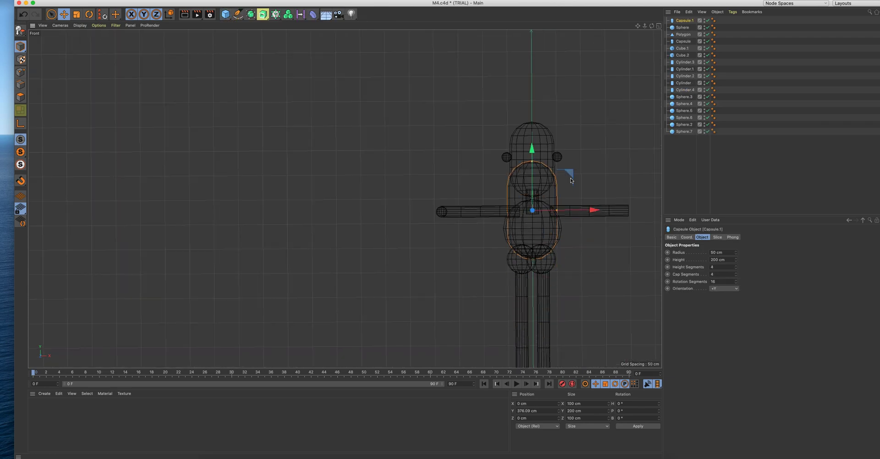
pyautogui.moveTo(594, 210); pyautogui.dragTo(464, 211)
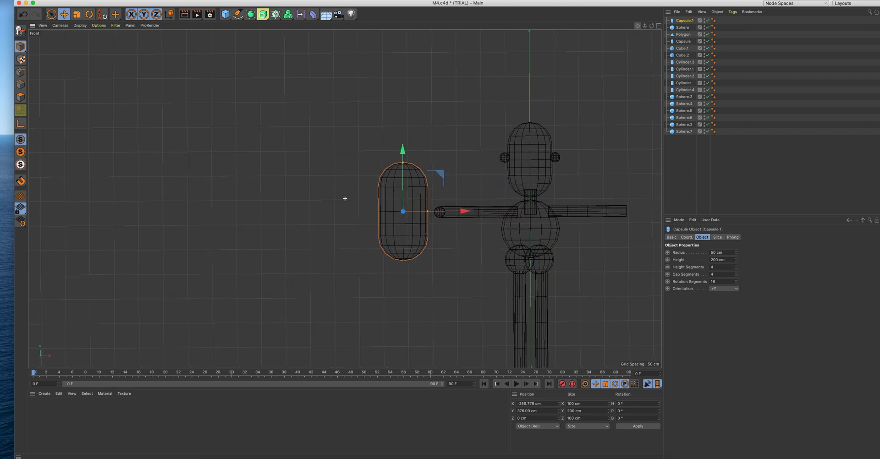
# Step: Shrink the capsule to a radius of about 13.7 cm and a height of about 60 cm, and move it over the hand sphere
pyautogui.keyDown('alt'); pyautogui.moveTo(345, 199); pyautogui.dragTo(228, 199, button='middle'); pyautogui.keyUp('alt')
pyautogui.scroll(5, 444, 156)
pyautogui.moveTo(214, 252); pyautogui.dragTo(191, 252)
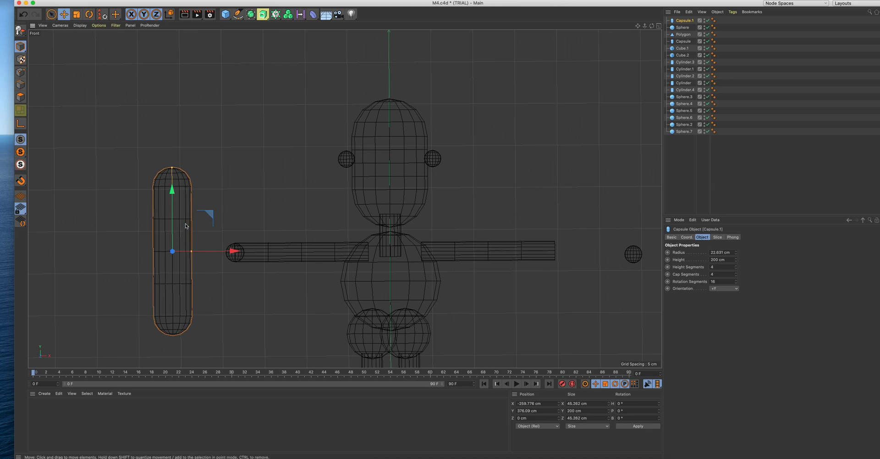
pyautogui.moveTo(172, 172); pyautogui.dragTo(172, 216)
pyautogui.moveTo(192, 254); pyautogui.dragTo(184, 252)
pyautogui.moveTo(173, 216); pyautogui.dragTo(172, 228)
pyautogui.moveTo(238, 256); pyautogui.dragTo(300, 252)
pyautogui.scroll(4, 237, 268)
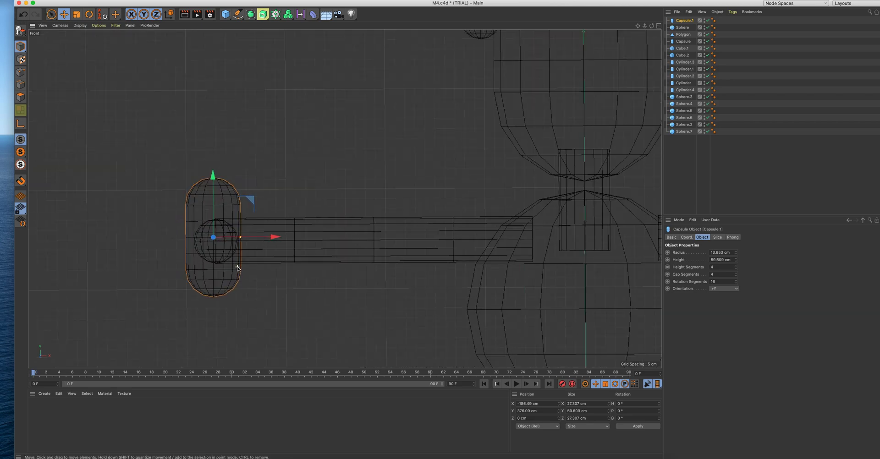
pyautogui.click(90, 14)
pyautogui.write('90')
pyautogui.press('Return')
pyautogui.press('super+z')
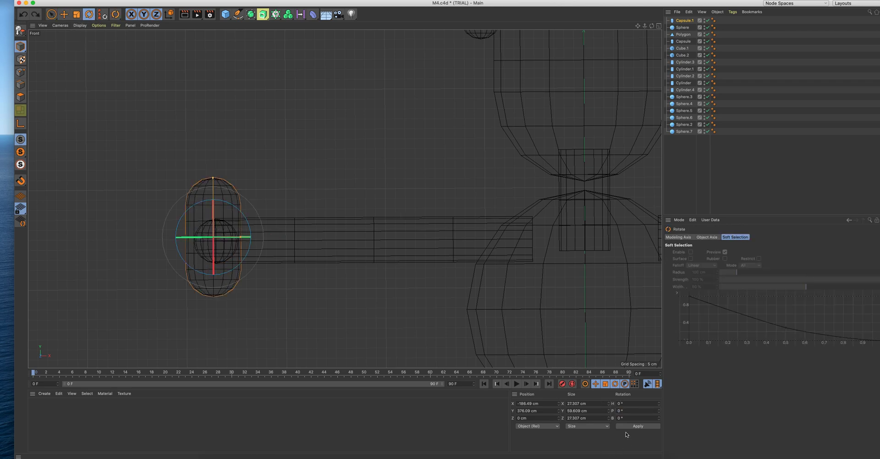
# Step: Set the capsule's B rotation to 90° so it lies along the arm
pyautogui.write('90')
pyautogui.press('Return')
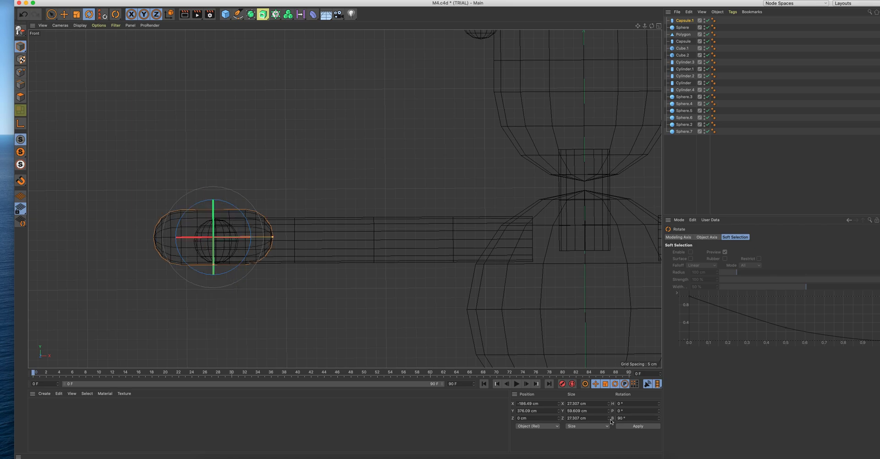
# Step: Move the capsule outward to about X -210 cm and shrink it to a finger about 12.7 cm thick and 28.5 cm long
pyautogui.press('e')
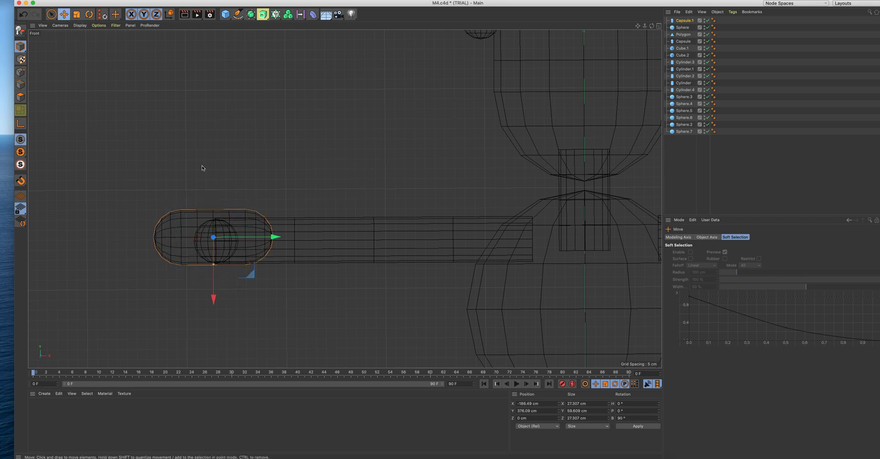
pyautogui.moveTo(273, 237); pyautogui.dragTo(213, 239)
pyautogui.moveTo(165, 266); pyautogui.dragTo(162, 252)
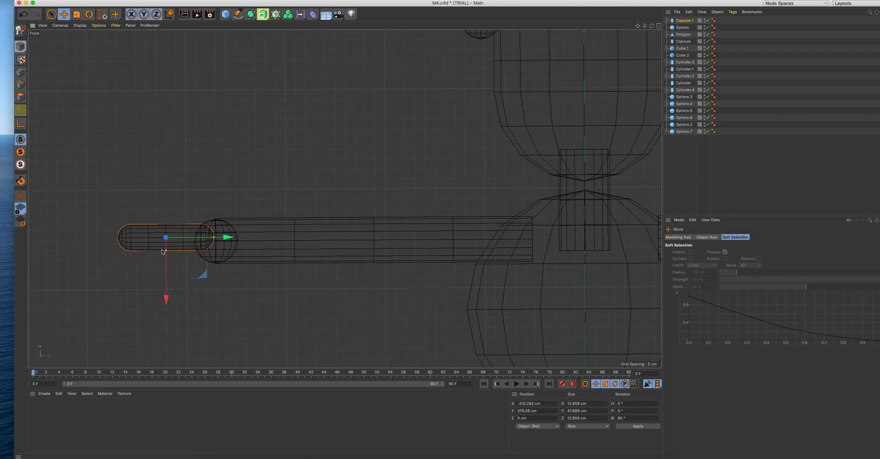
pyautogui.click(77, 14)
pyautogui.moveTo(214, 238); pyautogui.dragTo(195, 239)
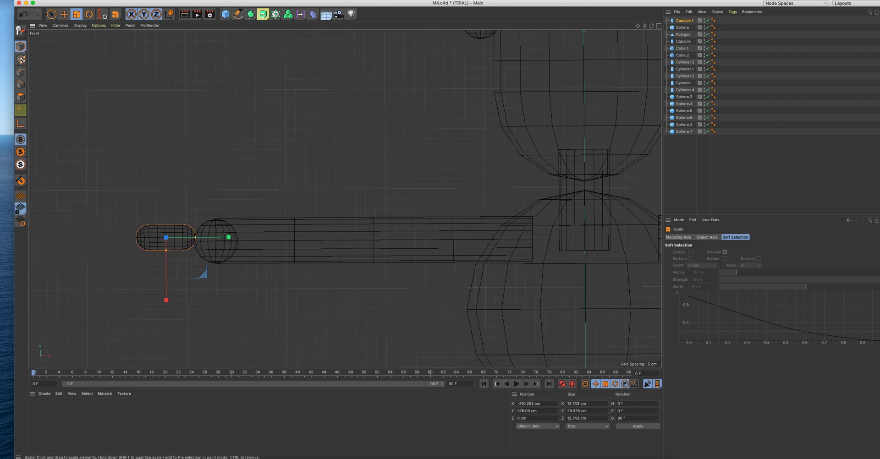
# Step: Move the finger capsule inward over the hand sphere, raise it to about Y 380.3 cm, and thin it to about 8.8 cm
pyautogui.click(64, 14)
pyautogui.moveTo(225, 237); pyautogui.dragTo(252, 239)
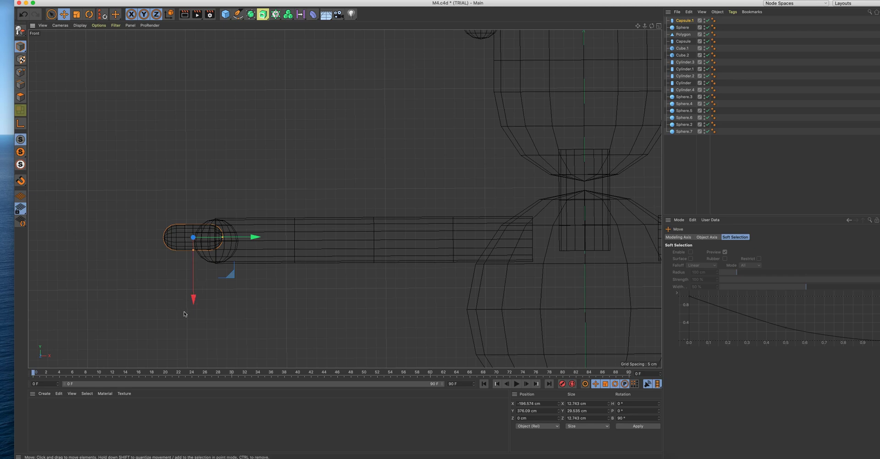
pyautogui.moveTo(193, 299); pyautogui.dragTo(196, 295)
pyautogui.scroll(3, 196, 289)
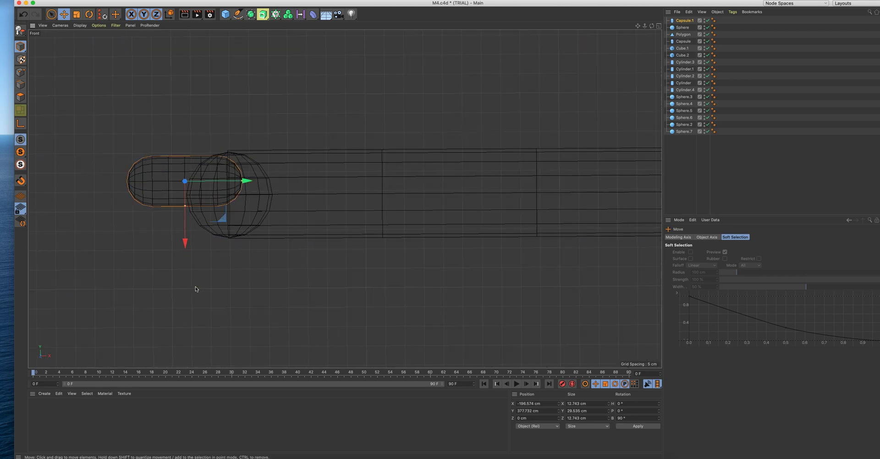
pyautogui.moveTo(185, 205); pyautogui.dragTo(191, 197)
pyautogui.moveTo(184, 243); pyautogui.dragTo(186, 234)
pyautogui.scroll(-5, 524, 178)
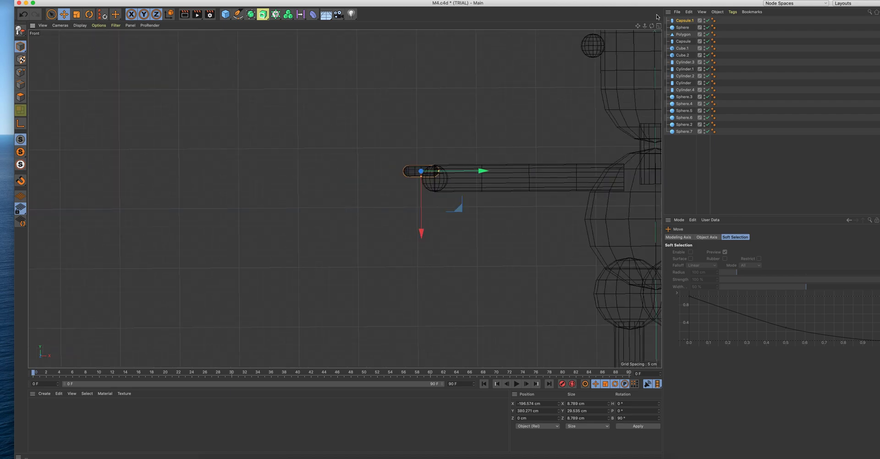
# Step: Delete the stray sphere floating beyond the end of the opposite arm
pyautogui.moveTo(639, 27); pyautogui.dragTo(320, 45)
pyautogui.scroll(-3, 610, 99)
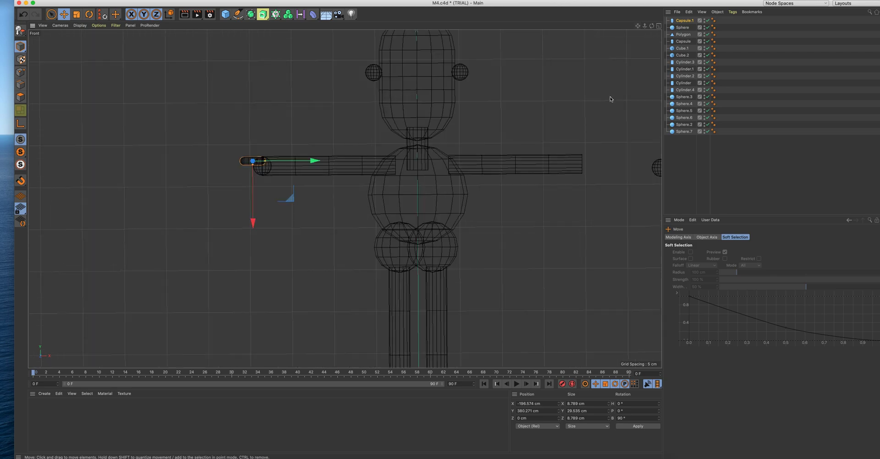
pyautogui.moveTo(638, 26); pyautogui.dragTo(573, 42)
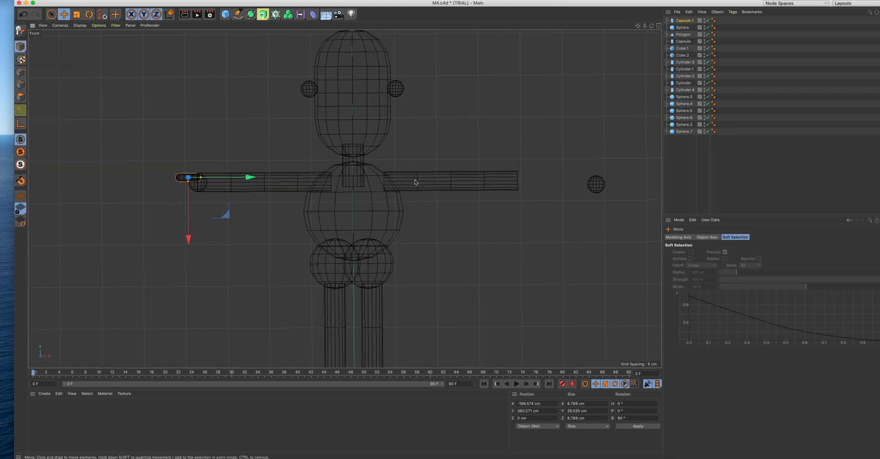
pyautogui.click(600, 188)
pyautogui.press('Delete')
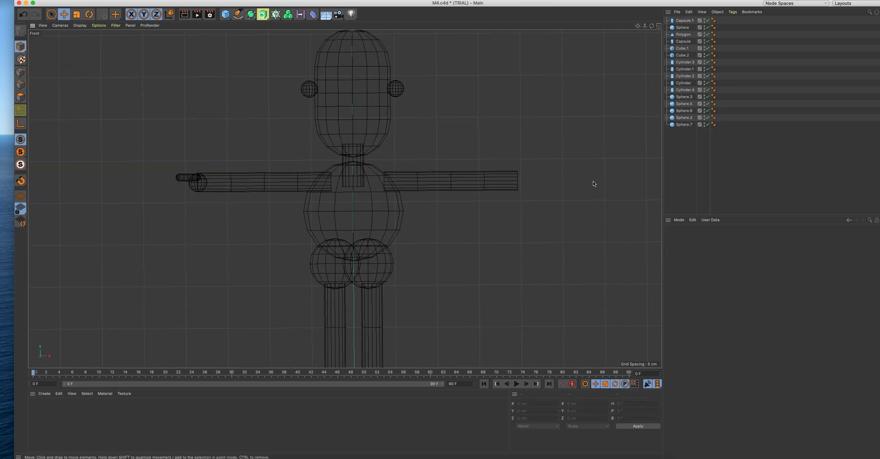
# Step: Duplicate the hand sphere and its finger capsule together and move the copies to the end of the opposite arm
pyautogui.click(192, 187)
pyautogui.keyDown('shift'); pyautogui.click(185, 179); pyautogui.keyUp('shift')
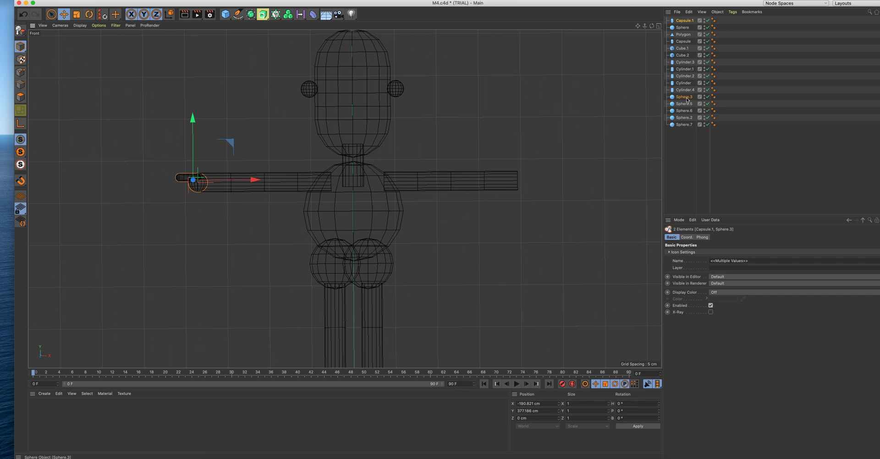
pyautogui.keyDown('ctrl'); pyautogui.moveTo(687, 146); pyautogui.dragTo(687, 147); pyautogui.keyUp('ctrl')
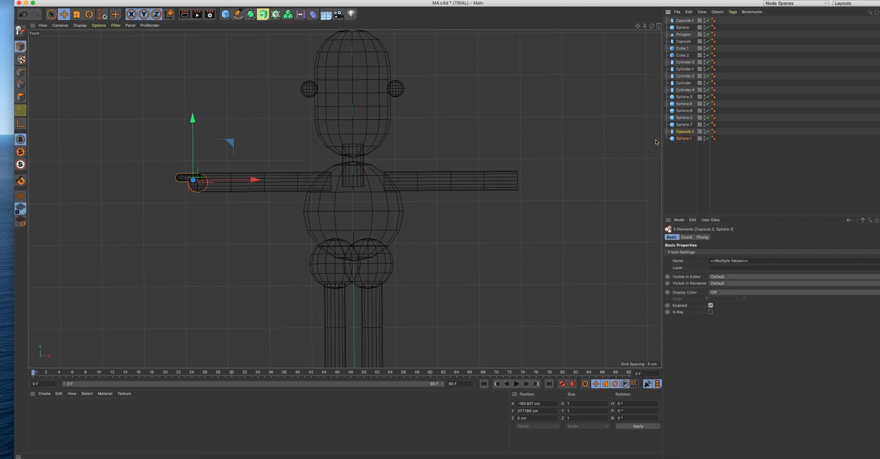
pyautogui.moveTo(255, 180); pyautogui.dragTo(576, 182)
# Step: Move the duplicated finger capsule outward to about X 205.6 cm so it points away from the body
pyautogui.scroll(6, 558, 198)
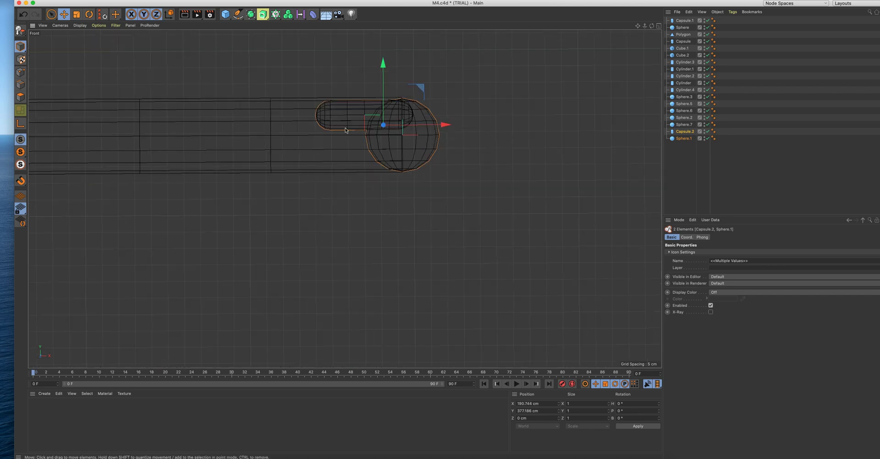
pyautogui.click(342, 118)
pyautogui.moveTo(424, 116); pyautogui.dragTo(491, 106)
pyautogui.scroll(-10, 328, 182)
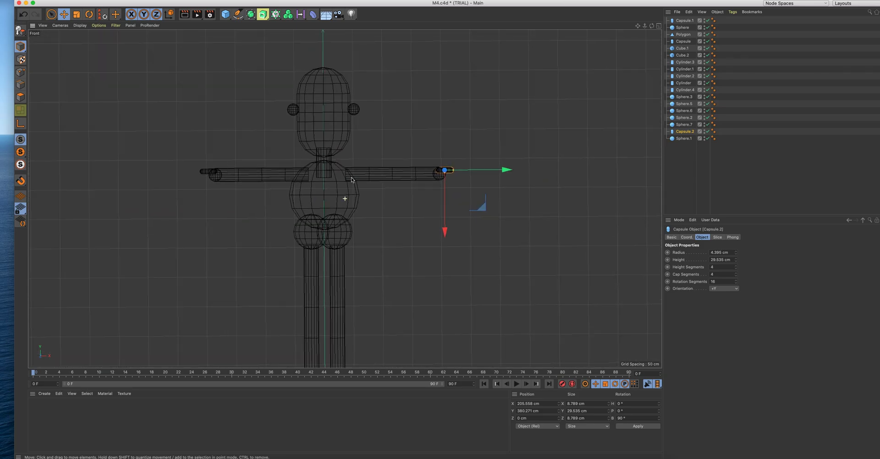
# Step: Nudge the duplicated hand sphere outward on the arm end and shift its finger capsule to about X 207.6 cm
pyautogui.scroll(5, 327, 182)
pyautogui.scroll(-5, 468, 194)
pyautogui.scroll(1, 501, 198)
pyautogui.scroll(-1, 501, 199)
pyautogui.scroll(4, 285, 206)
pyautogui.moveTo(638, 25); pyautogui.dragTo(320, 39)
pyautogui.click(429, 182)
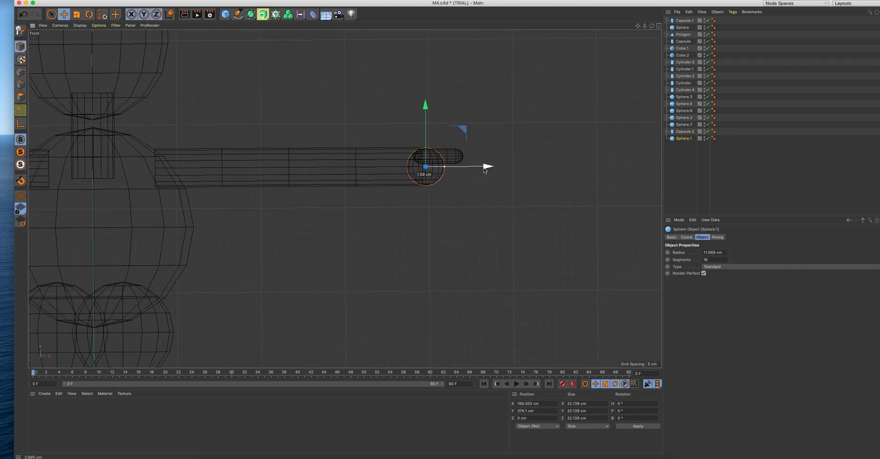
pyautogui.click(458, 162)
pyautogui.moveTo(492, 160); pyautogui.dragTo(495, 160)
# Step: Compare the full figure with the reference illustration of the characters
pyautogui.moveTo(639, 28); pyautogui.dragTo(352, 181)
pyautogui.scroll(-7, 195, 214)
pyautogui.moveTo(638, 26); pyautogui.dragTo(347, 207)
pyautogui.press('super+Tab')
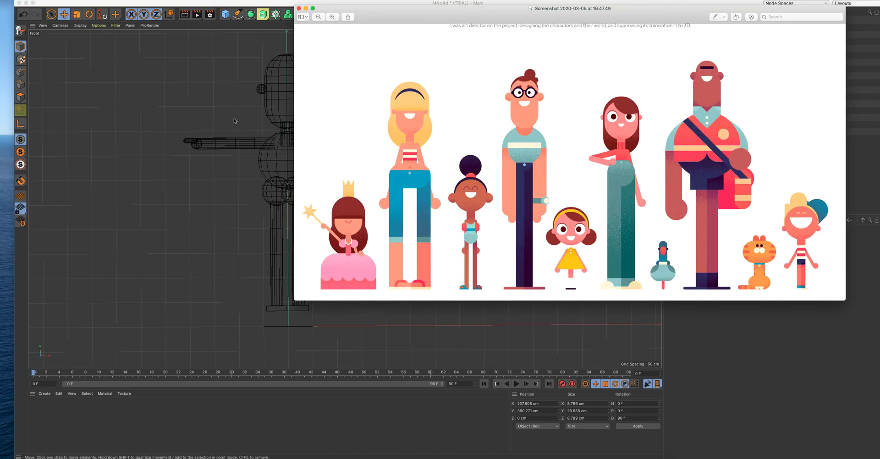
pyautogui.press('super+Tab')
pyautogui.press('super+Tab')
pyautogui.press('super+Tab')
# Step: Delete one of the two overlapping hip spheres and centre the other under the torso at about X 1.25 cm
pyautogui.click(302, 196)
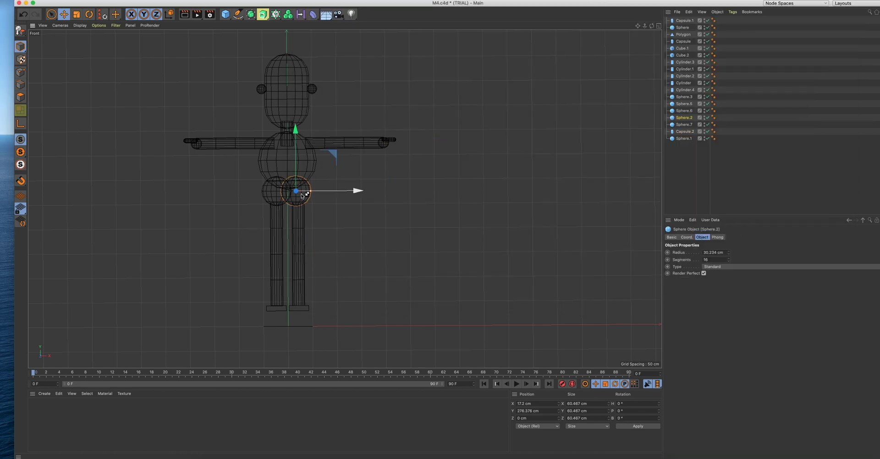
pyautogui.press('super+Tab')
pyautogui.press('super+Tab')
pyautogui.press('Delete')
pyautogui.click(276, 193)
pyautogui.moveTo(324, 194); pyautogui.dragTo(347, 190)
# Step: Check the reference illustration and enlarge the torso sphere to a diameter of about 123.7 cm
pyautogui.press('super+Tab')
pyautogui.press('super+Tab')
pyautogui.click(298, 161)
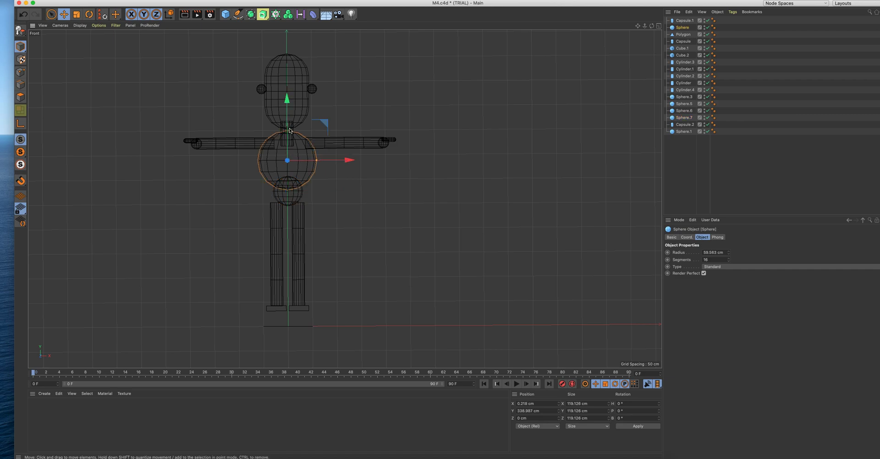
pyautogui.click(77, 14)
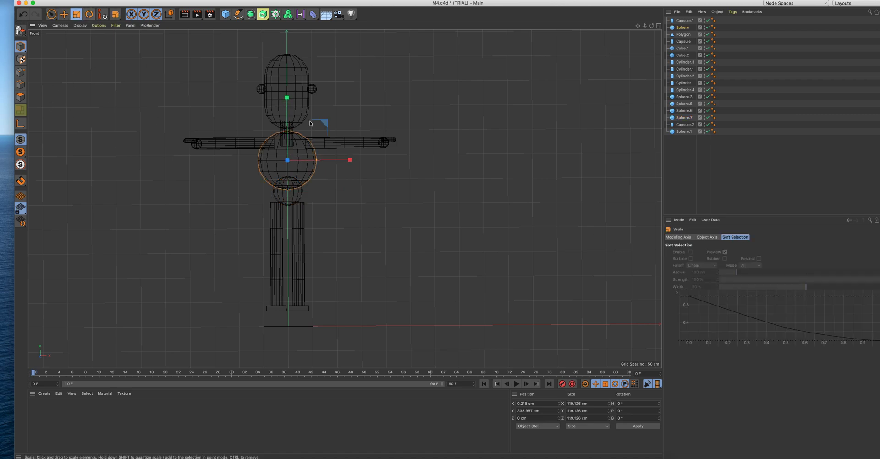
pyautogui.moveTo(288, 136); pyautogui.dragTo(317, 162)
pyautogui.scroll(3, 318, 162)
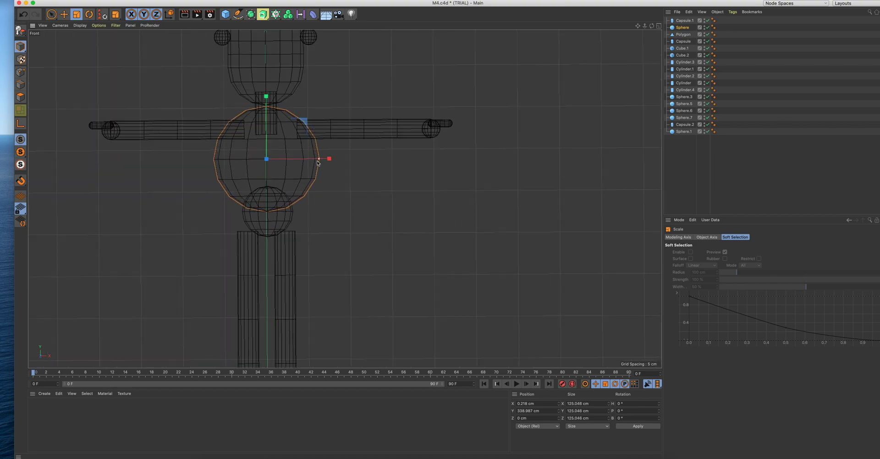
pyautogui.moveTo(319, 161); pyautogui.dragTo(318, 161)
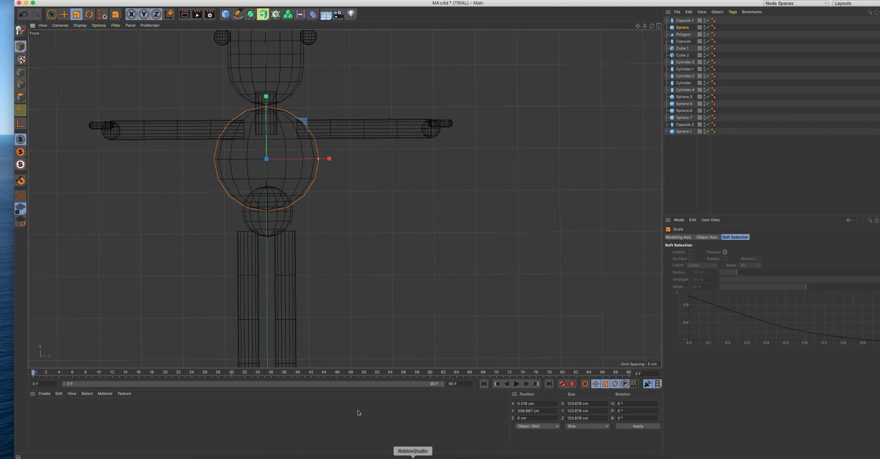
# Step: Thin one leg cylinder to a diameter of about 14.9 cm and move it inward to about X -11.1 cm
pyautogui.click(281, 225)
pyautogui.press('super+Tab')
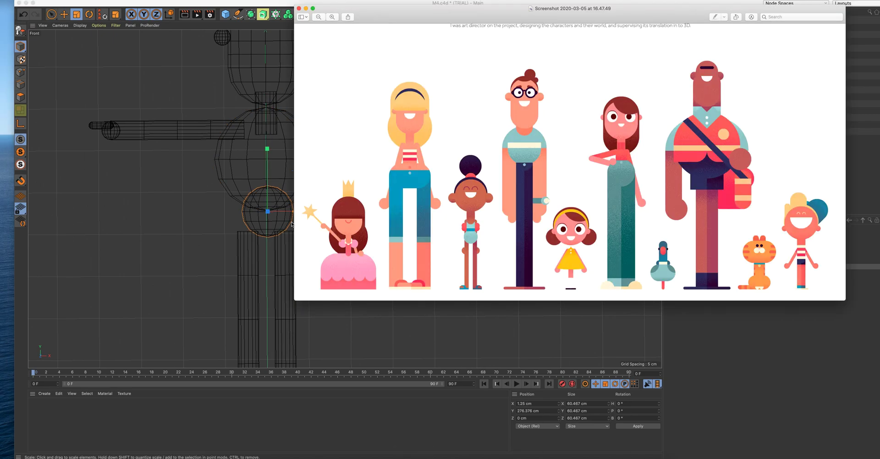
pyautogui.press('super+Tab')
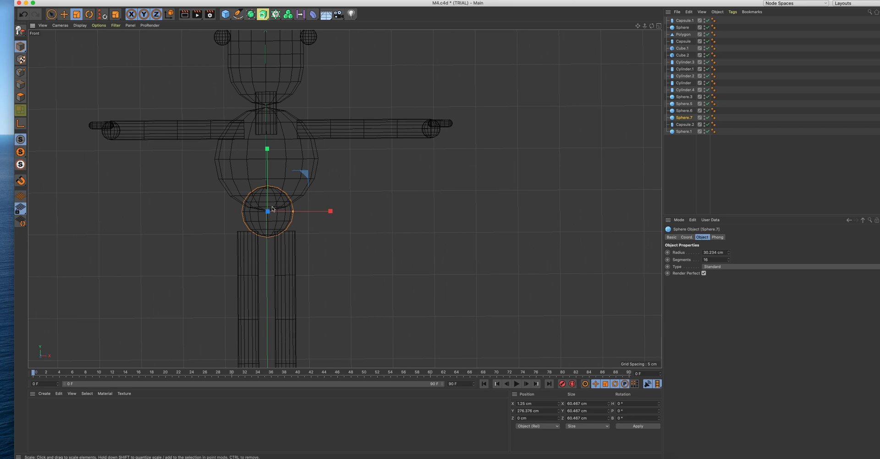
pyautogui.click(256, 260)
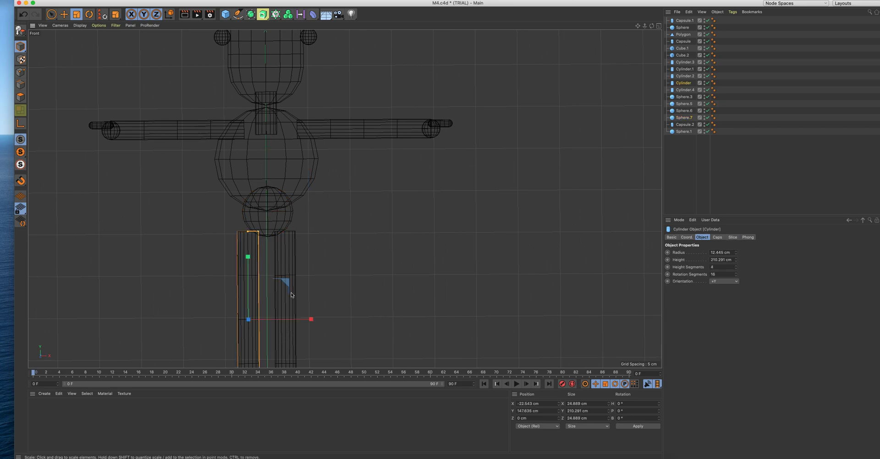
pyautogui.click(64, 15)
pyautogui.moveTo(311, 319); pyautogui.dragTo(320, 322)
pyautogui.moveTo(269, 233); pyautogui.dragTo(263, 234)
pyautogui.scroll(-6, 339, 221)
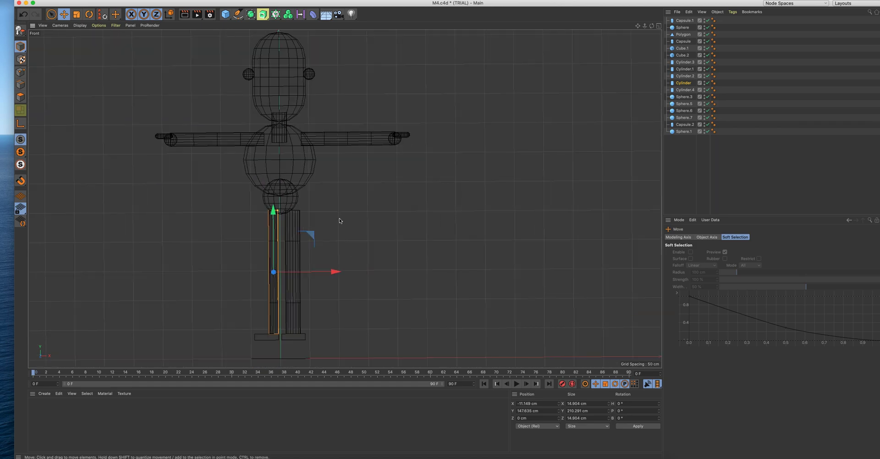
# Step: Check the reference illustration and lengthen the thinned leg cylinder to about 244.8 cm
pyautogui.press('super+Tab')
pyautogui.press('super+Tab')
pyautogui.scroll(-3, 380, 222)
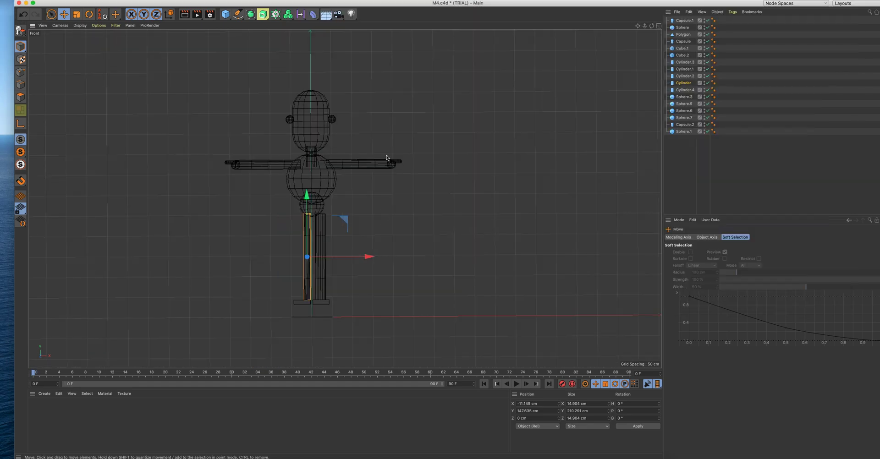
pyautogui.scroll(2, 387, 156)
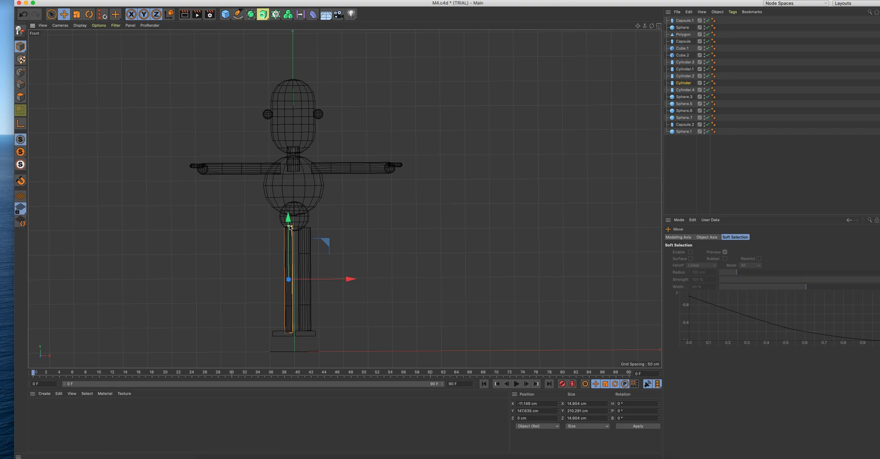
pyautogui.moveTo(288, 219); pyautogui.dragTo(290, 224)
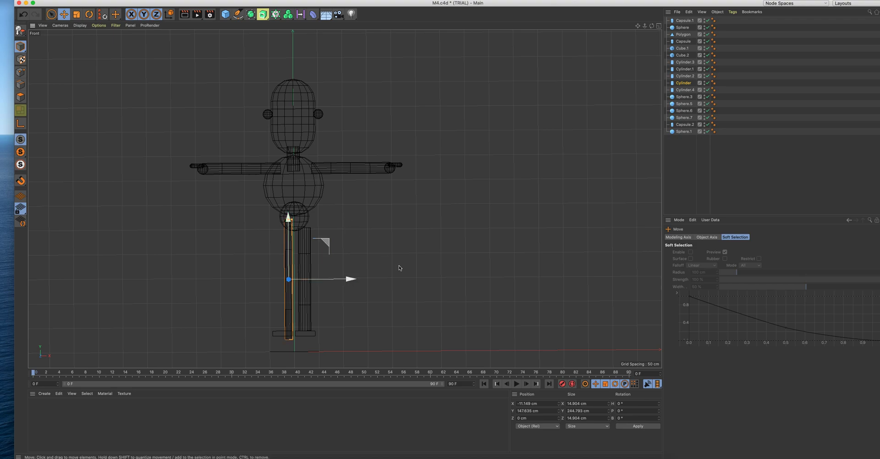
pyautogui.scroll(-3, 419, 220)
pyautogui.scroll(2, 423, 149)
pyautogui.moveTo(636, 28); pyautogui.dragTo(618, 13)
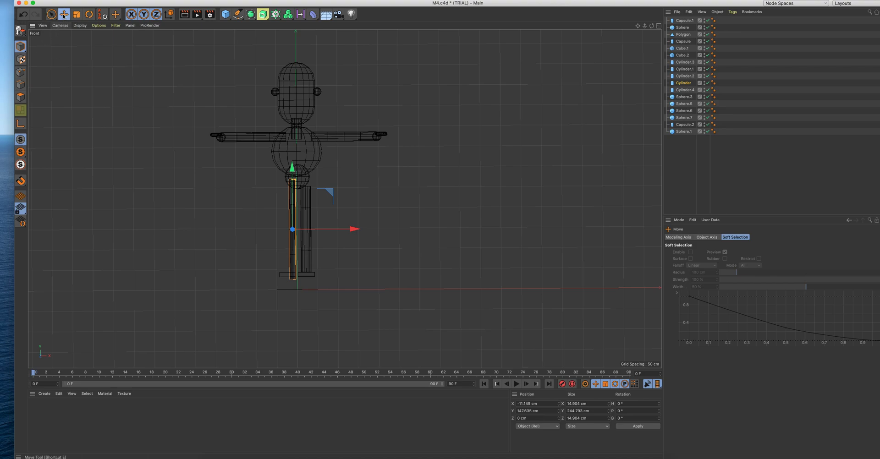
# Step: Lower the lengthened leg cylinder to about Y 137.6 cm and nudge it slightly toward the centre line
pyautogui.click(298, 183)
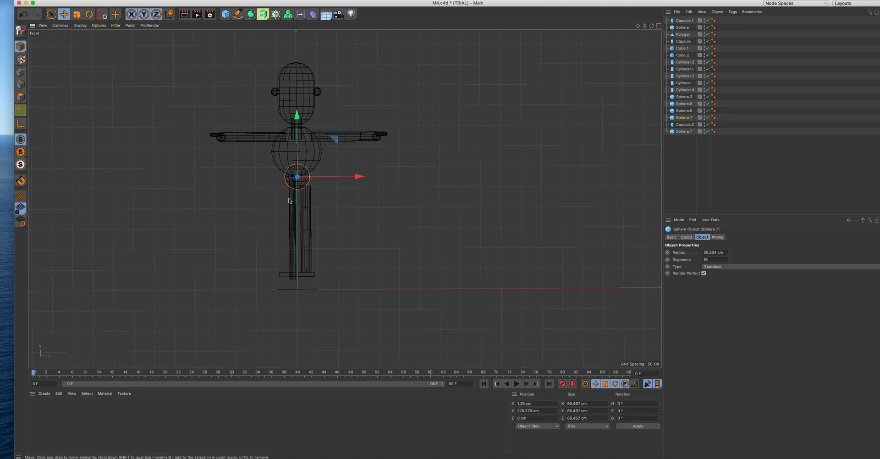
pyautogui.click(295, 196)
pyautogui.moveTo(292, 167); pyautogui.dragTo(292, 172)
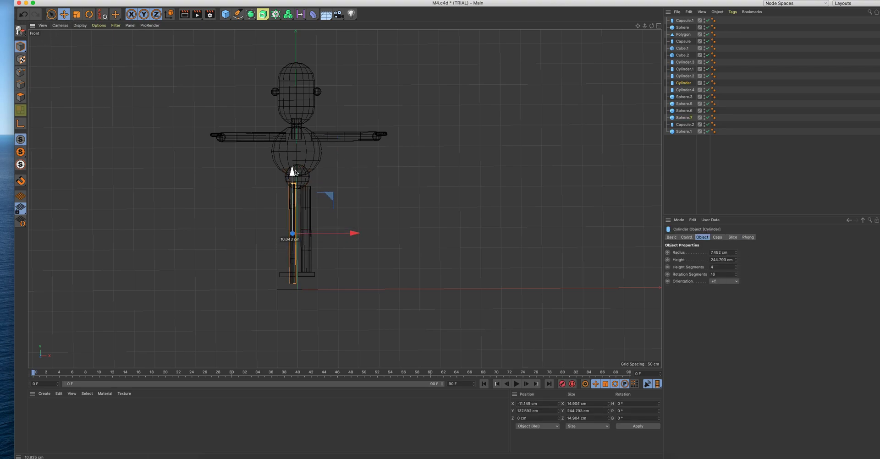
pyautogui.moveTo(350, 234); pyautogui.dragTo(350, 234)
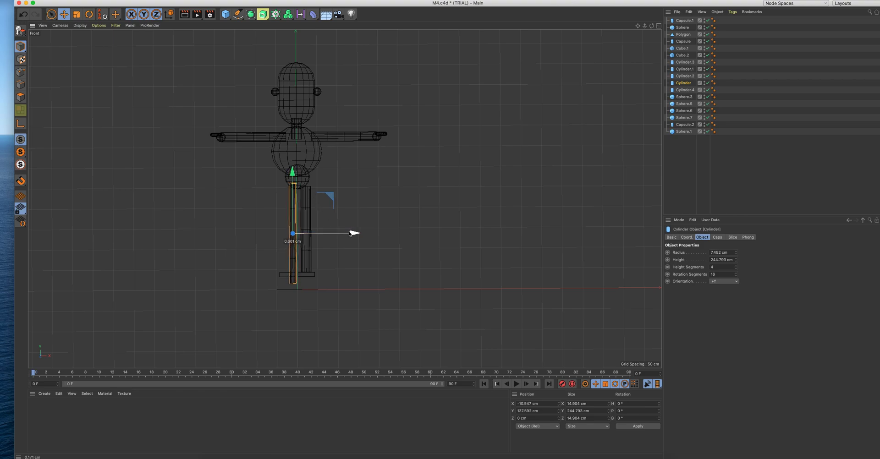
pyautogui.scroll(3, 359, 207)
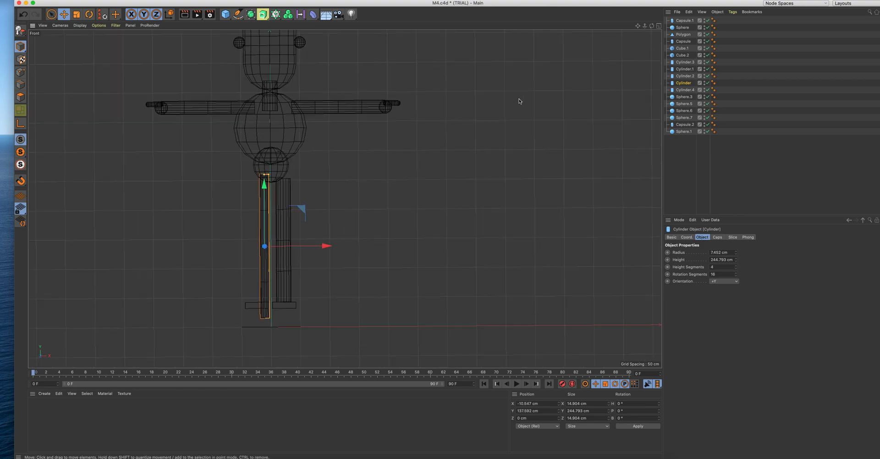
# Step: Flatten the foot cube under the thin leg to about 5 cm high and place it at about X -28.9 cm, Y 12.9 cm
pyautogui.press('super+Tab')
pyautogui.press('super+Tab')
pyautogui.click(255, 305)
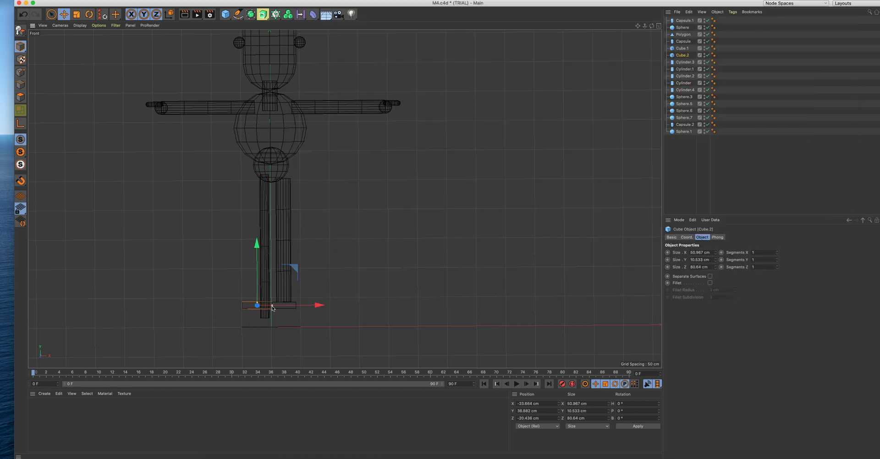
pyautogui.scroll(5, 258, 307)
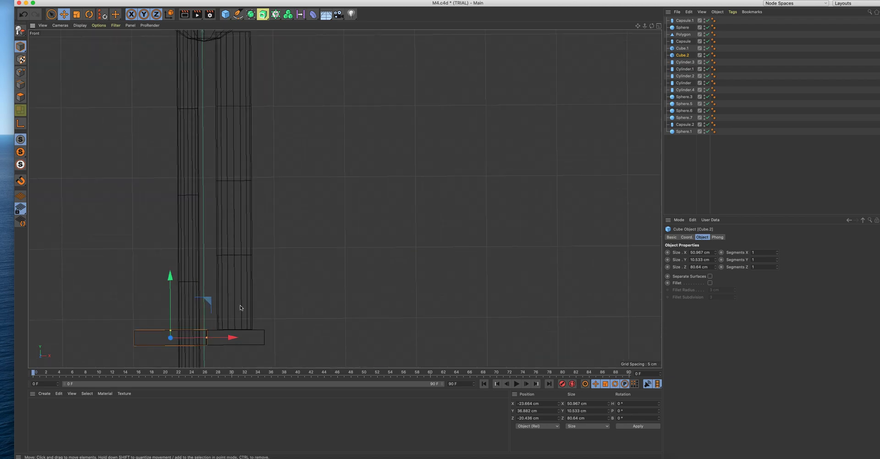
pyautogui.moveTo(170, 335); pyautogui.dragTo(170, 336)
pyautogui.moveTo(171, 288); pyautogui.dragTo(172, 316)
pyautogui.keyDown('alt'); pyautogui.moveTo(171, 316); pyautogui.dragTo(207, 209, button='middle'); pyautogui.keyUp('alt')
pyautogui.moveTo(205, 199); pyautogui.dragTo(205, 203)
pyautogui.moveTo(267, 265); pyautogui.dragTo(259, 270)
# Step: Delete the opposite thick leg cylinder and its foot cube
pyautogui.moveTo(638, 25); pyautogui.dragTo(615, 109)
pyautogui.scroll(-5, 385, 150)
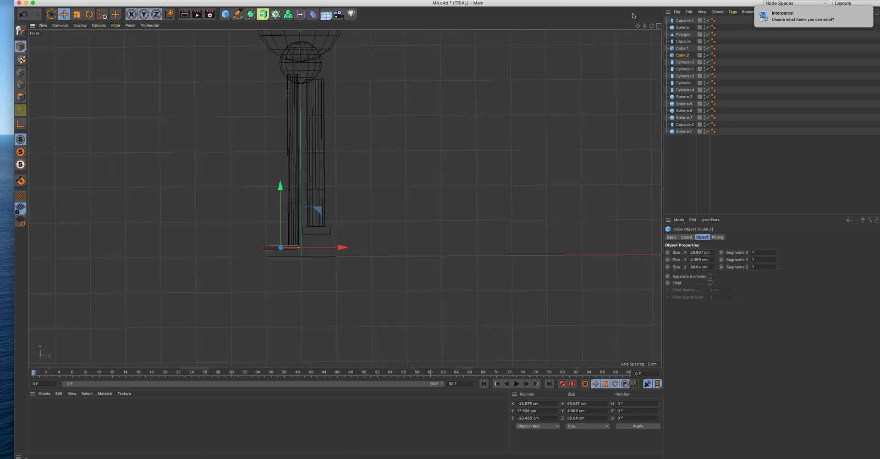
pyautogui.moveTo(639, 28); pyautogui.dragTo(273, 169)
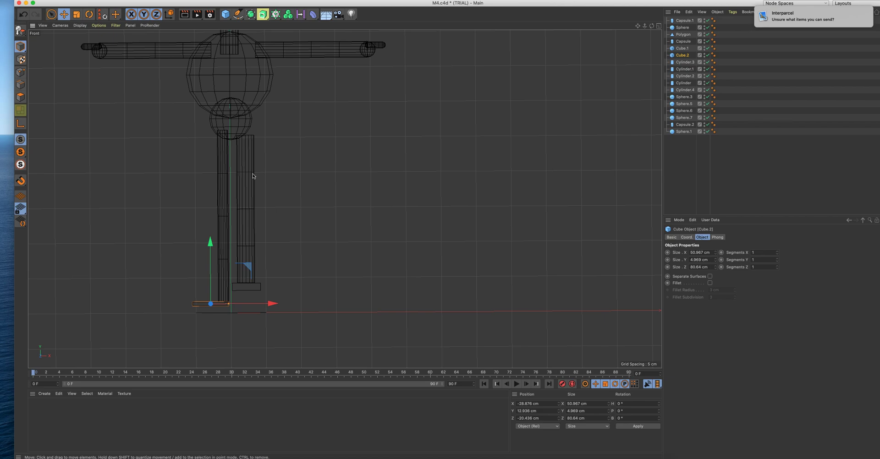
pyautogui.click(253, 175)
pyautogui.press('Delete')
pyautogui.click(249, 287)
pyautogui.press('Delete')
# Step: Duplicate the thin leg cylinder together with its foot cube and shift the copies across the centre line beside the original leg
pyautogui.click(226, 253)
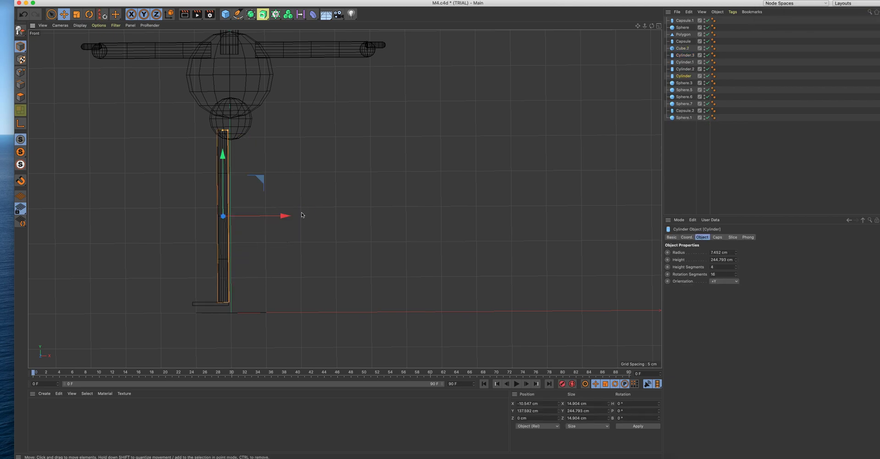
pyautogui.keyDown('shift'); pyautogui.click(206, 305); pyautogui.keyUp('shift')
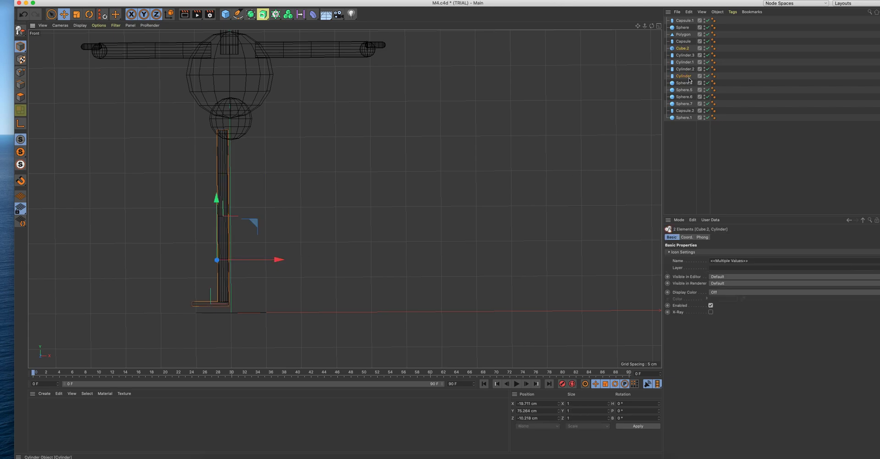
pyautogui.keyDown('ctrl'); pyautogui.moveTo(688, 78); pyautogui.dragTo(688, 155); pyautogui.keyUp('ctrl')
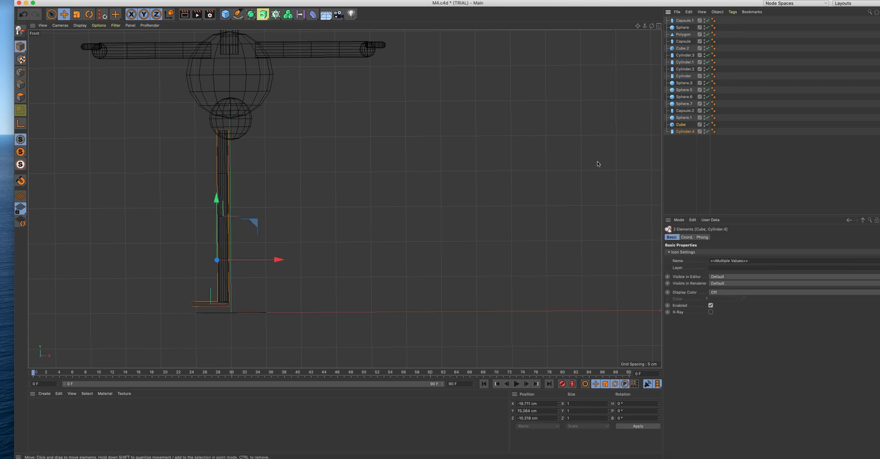
pyautogui.moveTo(268, 260)
pyautogui.mouseDown()
pyautogui.moveTo(289, 267)
pyautogui.moveTo(284, 259)
pyautogui.mouseUp()
pyautogui.keyDown('shift'); pyautogui.click(222, 191); pyautogui.keyUp('shift')
pyautogui.click(219, 316)
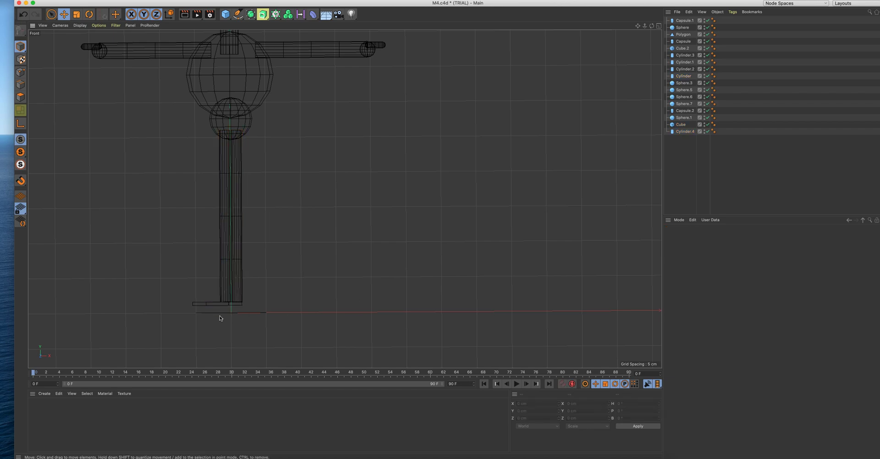
# Step: Raise the copied foot cube above the original foot to about Y 18.6 cm
pyautogui.click(219, 304)
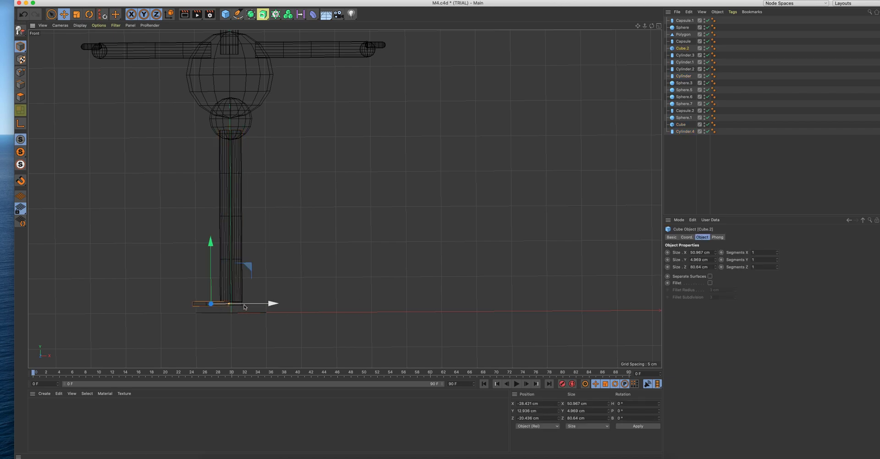
pyautogui.scroll(6, 243, 309)
pyautogui.click(234, 296)
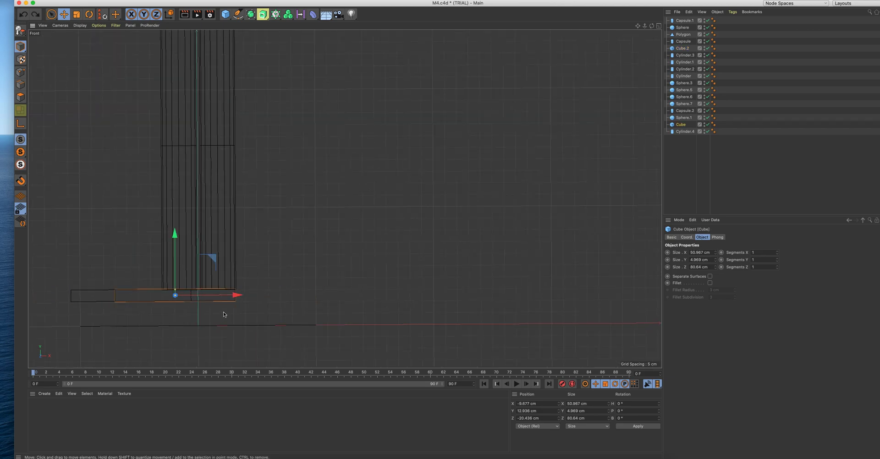
pyautogui.click(291, 320)
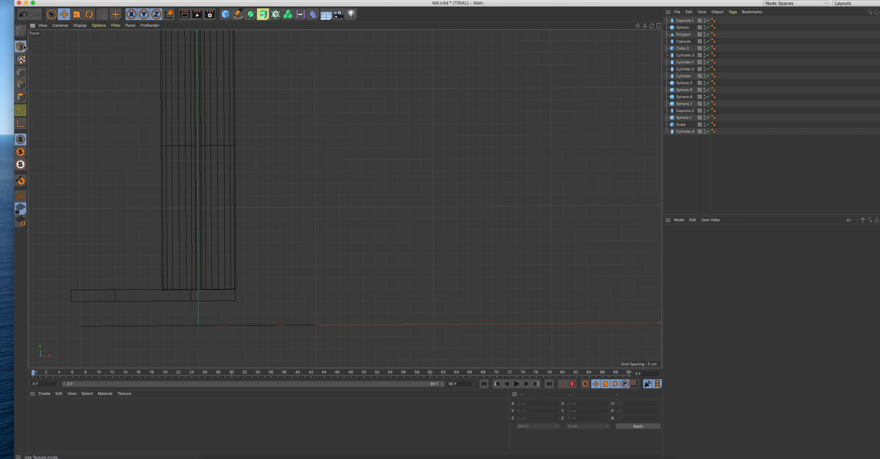
pyautogui.click(115, 296)
pyautogui.moveTo(254, 297); pyautogui.dragTo(235, 295)
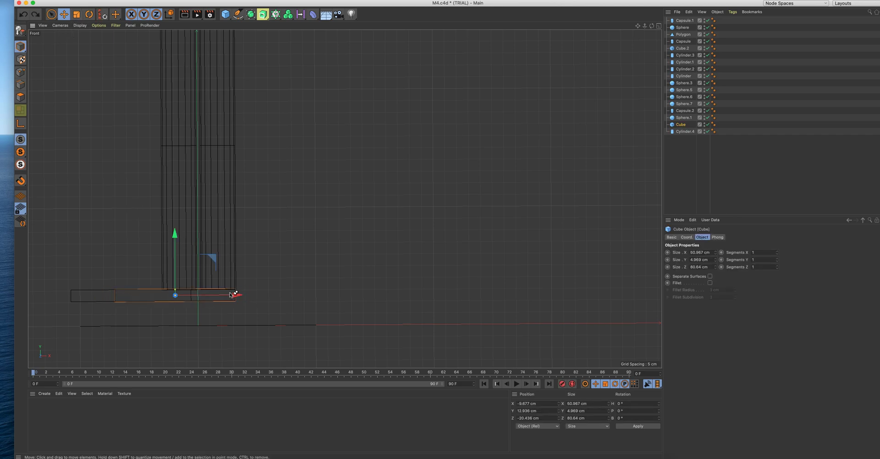
pyautogui.moveTo(175, 234)
pyautogui.mouseDown()
pyautogui.moveTo(178, 212)
pyautogui.moveTo(175, 221)
pyautogui.mouseUp()
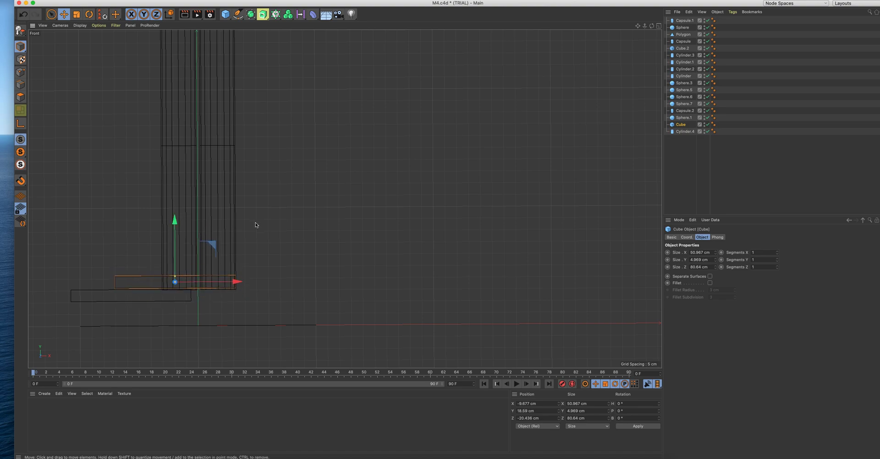
# Step: Nudge the original foot cube toward the centre line to about X -26.5 cm
pyautogui.press('super+z')
pyautogui.click(132, 302)
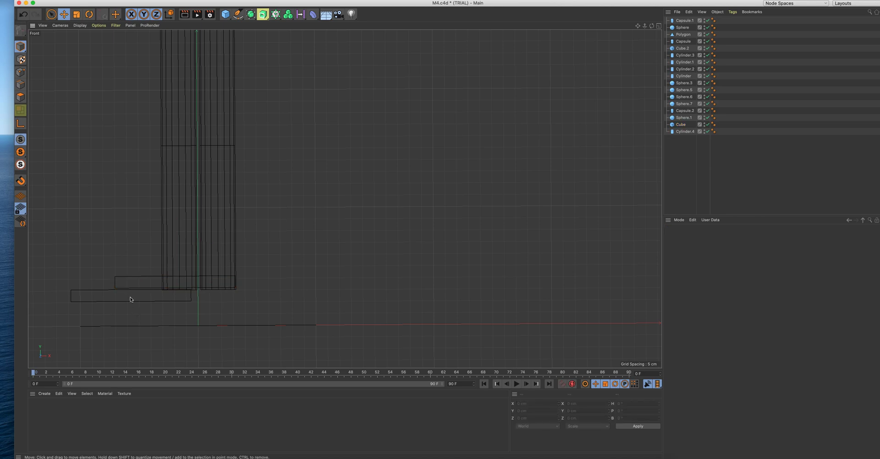
pyautogui.click(123, 291)
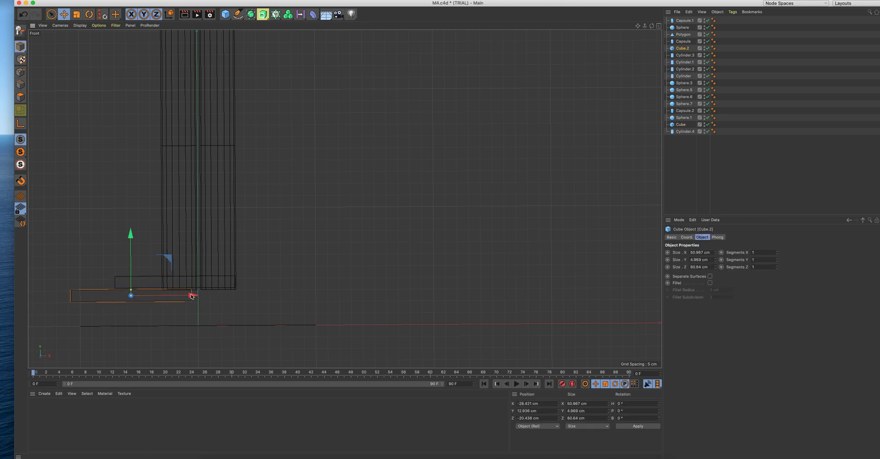
pyautogui.press('super+z')
pyautogui.moveTo(197, 297); pyautogui.dragTo(200, 297)
# Step: Move the copied foot cube under the opposite leg to about X 25.1 cm, Y 12.6 cm, and check the reference illustration
pyautogui.click(128, 280)
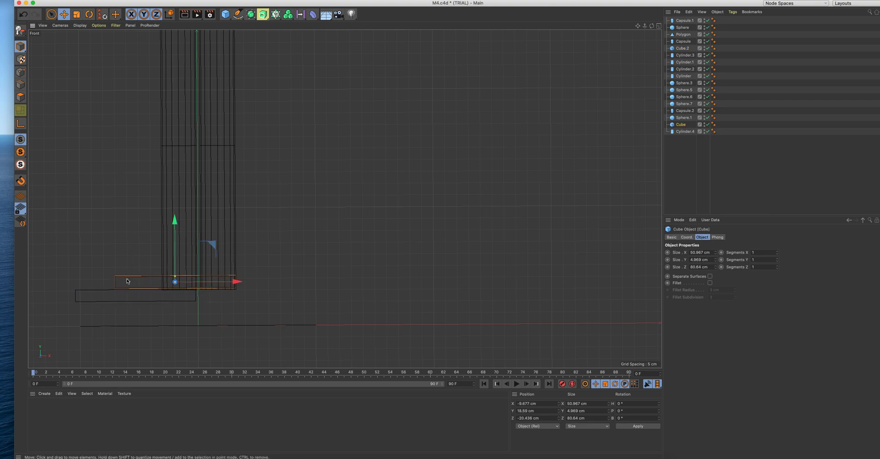
pyautogui.moveTo(237, 280); pyautogui.dragTo(317, 292)
pyautogui.scroll(-10, 463, 125)
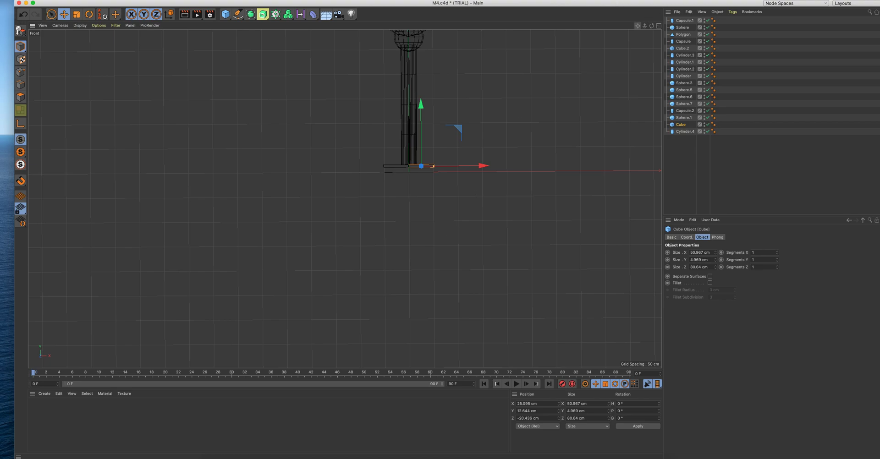
pyautogui.moveTo(638, 25); pyautogui.dragTo(518, 195)
pyautogui.press('super+Tab')
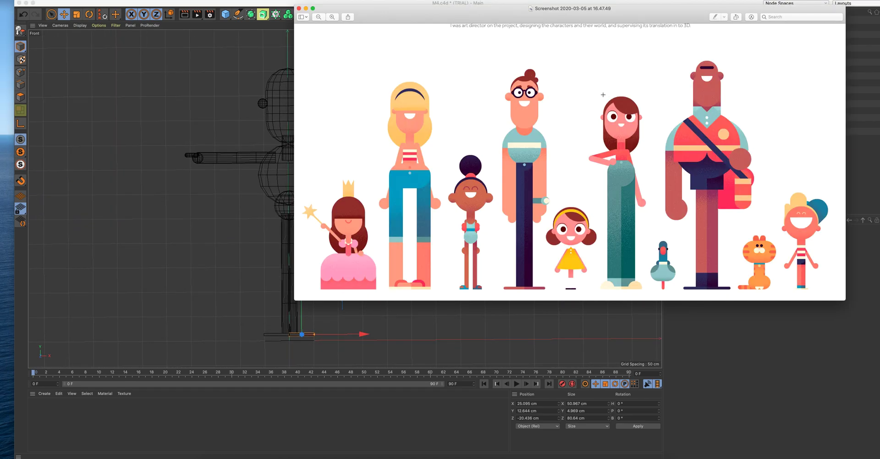
pyautogui.press('super+Tab')
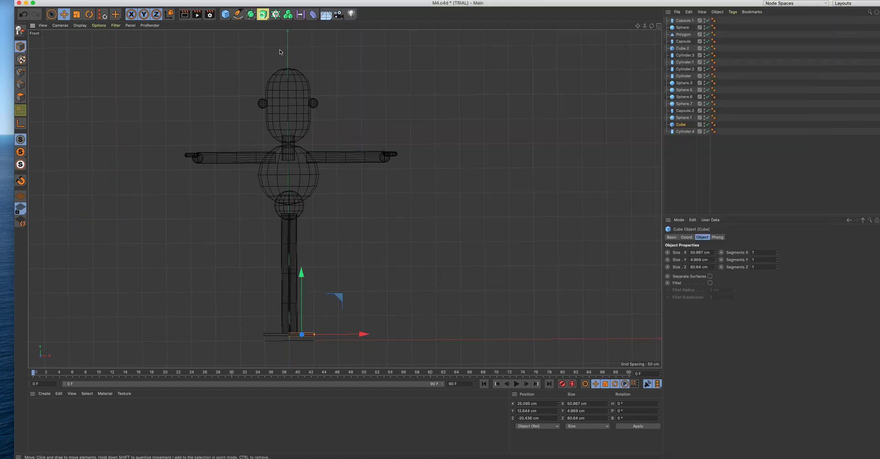
# Step: Shorten the copied foot cube's depth to about 36.7 cm in the perspective view
pyautogui.click(659, 26)
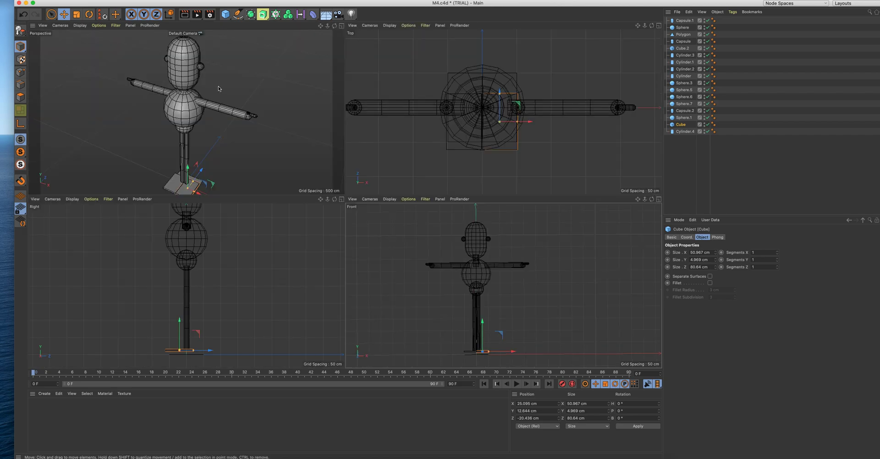
pyautogui.press('9')
pyautogui.click(341, 26)
pyautogui.keyDown('alt'); pyautogui.moveTo(405, 98); pyautogui.dragTo(541, 61); pyautogui.keyUp('alt')
pyautogui.moveTo(637, 26); pyautogui.dragTo(613, 1)
pyautogui.keyDown('alt'); pyautogui.moveTo(138, 217); pyautogui.dragTo(106, 220); pyautogui.keyUp('alt')
pyautogui.scroll(-1, 238, 210)
pyautogui.press('super+shift+z')
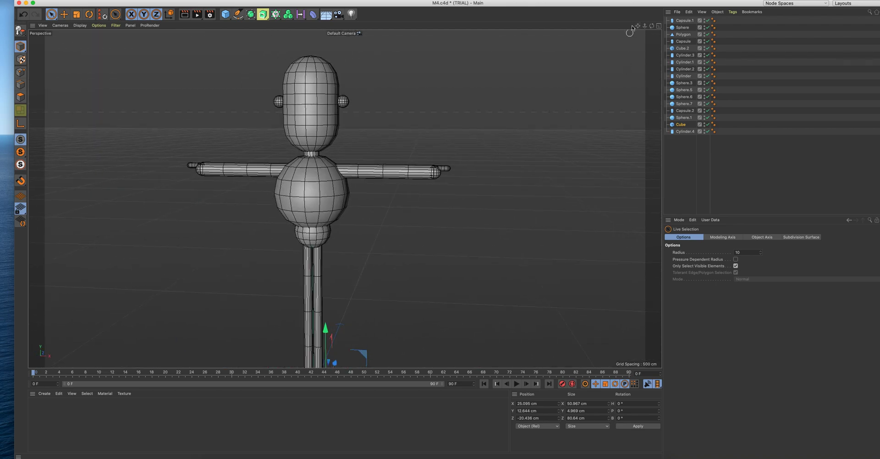
pyautogui.moveTo(637, 26); pyautogui.dragTo(398, 203)
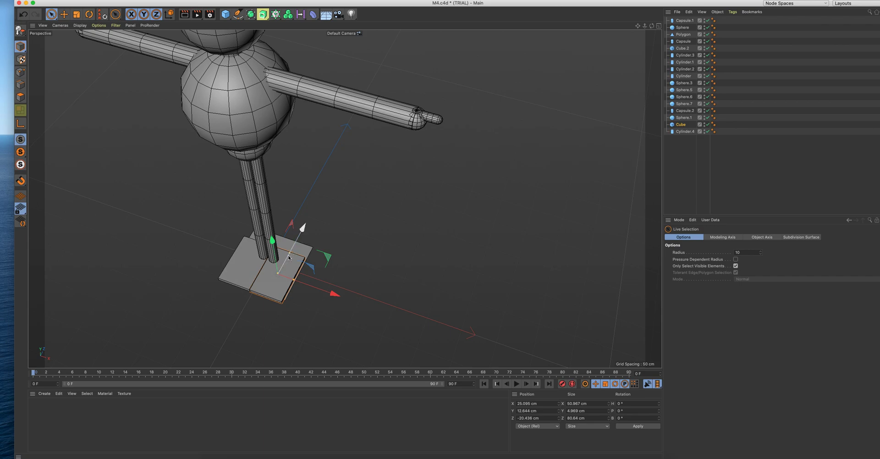
# Step: Delete the flat ground polygon and the original, deeper foot cube
pyautogui.click(310, 249)
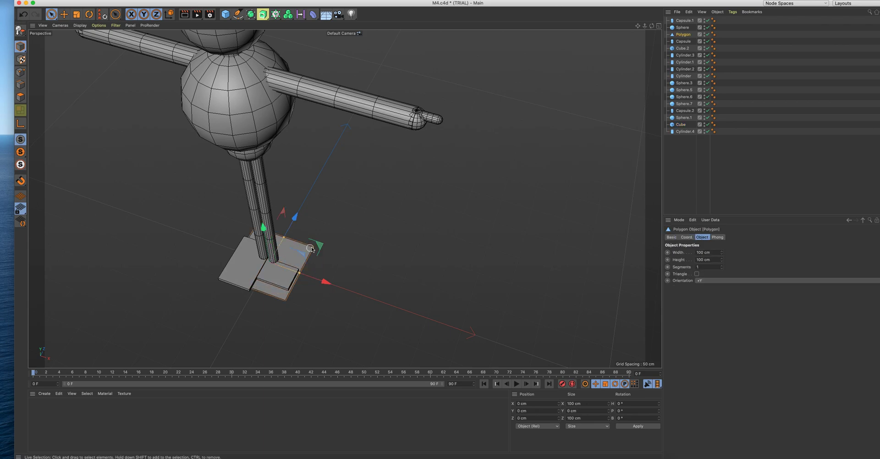
pyautogui.press('Delete')
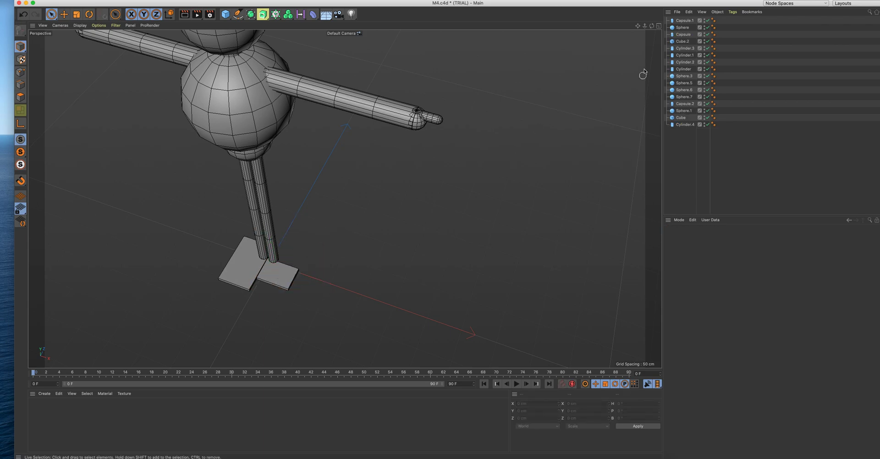
pyautogui.moveTo(652, 26); pyautogui.dragTo(667, 8)
pyautogui.scroll(4, 273, 243)
pyautogui.click(276, 254)
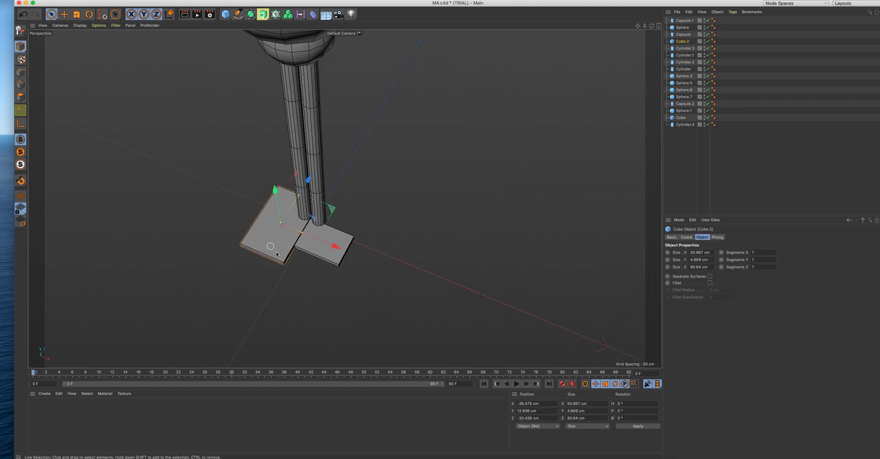
pyautogui.moveTo(299, 196); pyautogui.dragTo(290, 211)
pyautogui.press('Delete')
# Step: Move the remaining foot cube back to about Z -6 cm and compare it with the reference illustration
pyautogui.click(332, 227)
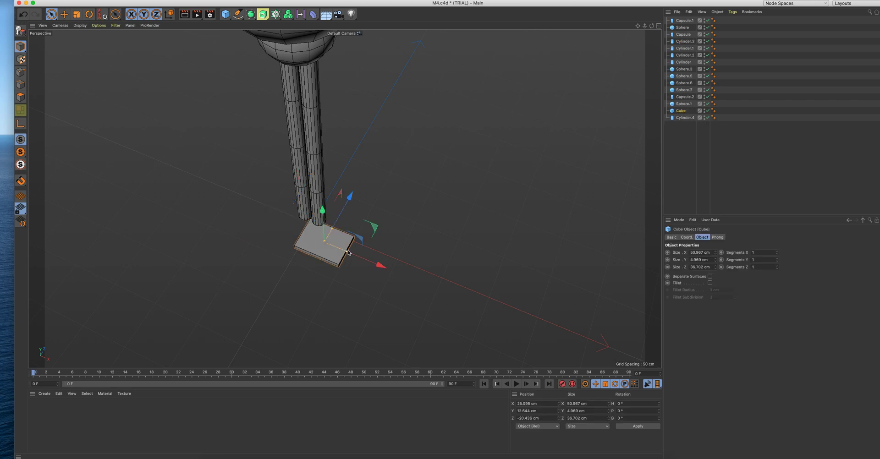
pyautogui.moveTo(349, 197); pyautogui.dragTo(353, 183)
pyautogui.press('super+Tab')
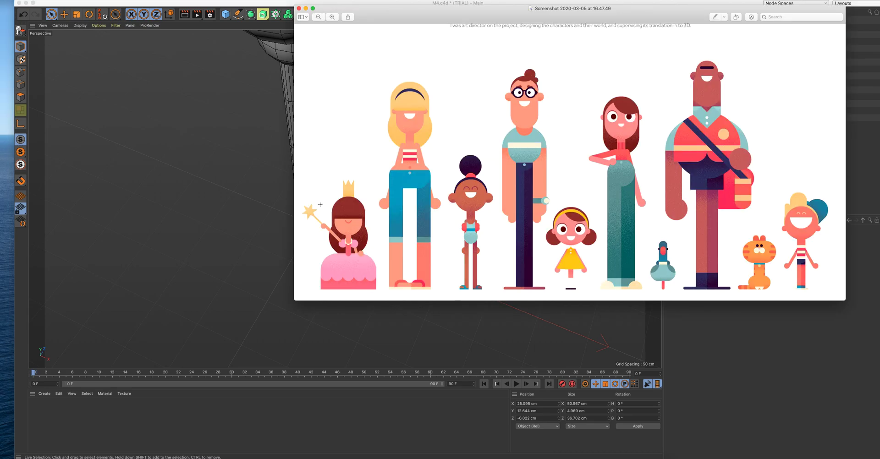
pyautogui.press('super+Tab')
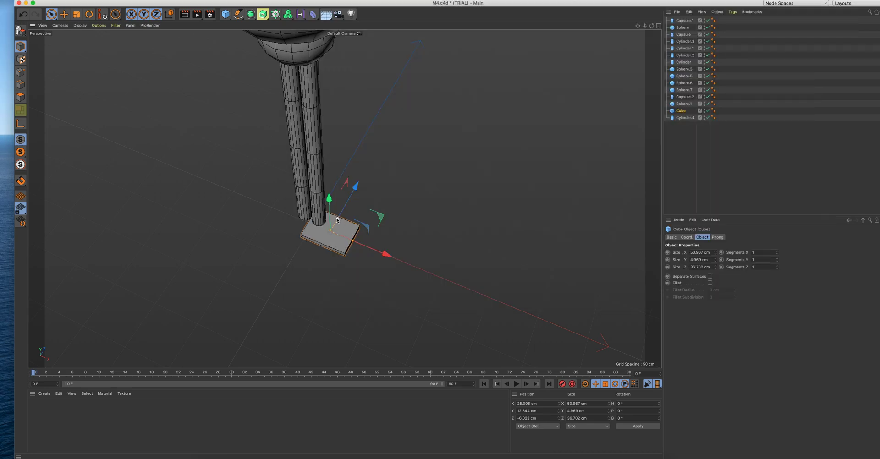
# Step: Shorten the foot cube's depth to about 25.5 cm and centre it under the leg at about Z -0.2 cm
pyautogui.moveTo(337, 220); pyautogui.dragTo(334, 223)
pyautogui.moveTo(357, 189); pyautogui.dragTo(358, 186)
pyautogui.scroll(3, 344, 209)
pyautogui.scroll(3, 333, 224)
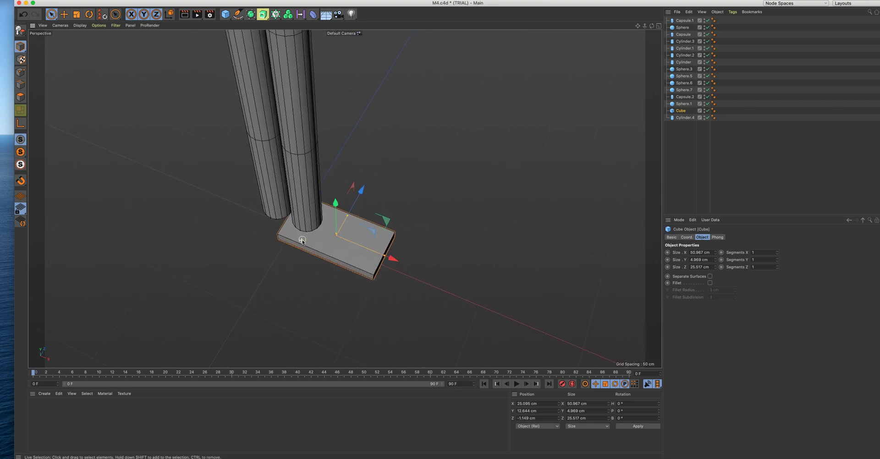
pyautogui.moveTo(417, 207)
pyautogui.keyDown('alt'); pyautogui.mouseDown()
pyautogui.moveTo(381, 218)
pyautogui.moveTo(391, 232)
pyautogui.moveTo(418, 216)
pyautogui.mouseUp(); pyautogui.keyUp('alt')
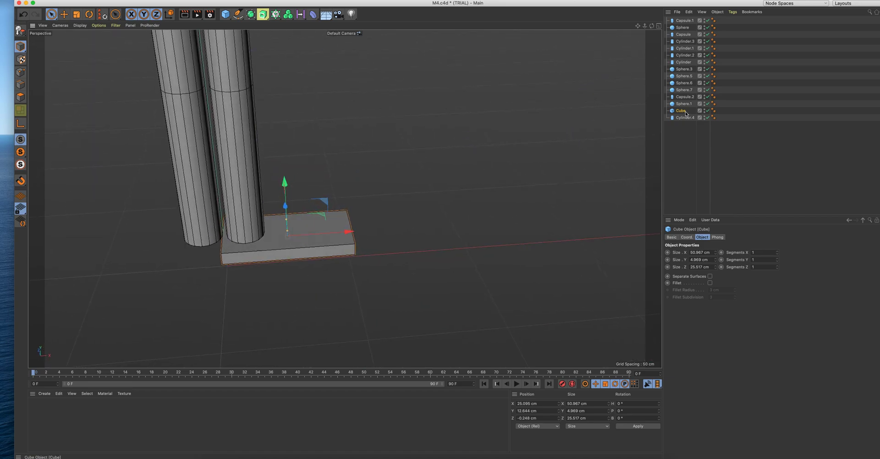
# Step: Duplicate the finished foot cube and place the copy under the other leg at about X -26.1 cm
pyautogui.keyDown('ctrl'); pyautogui.moveTo(683, 112); pyautogui.dragTo(687, 131); pyautogui.keyUp('ctrl')
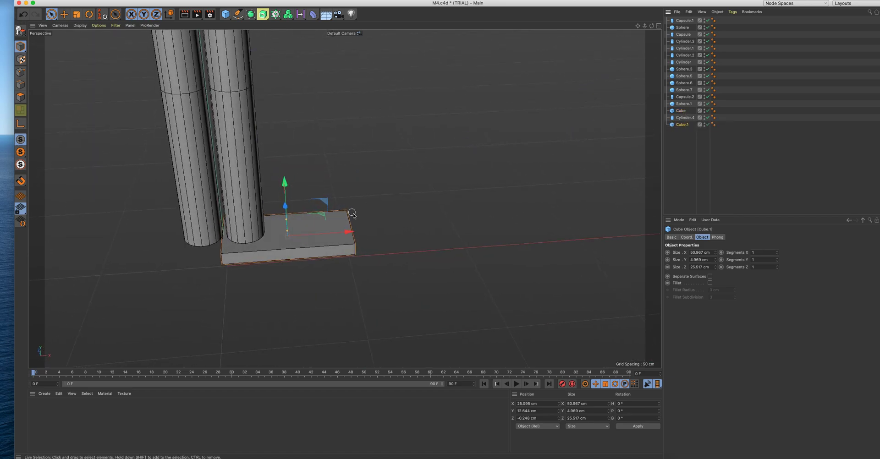
pyautogui.moveTo(350, 232); pyautogui.dragTo(193, 253)
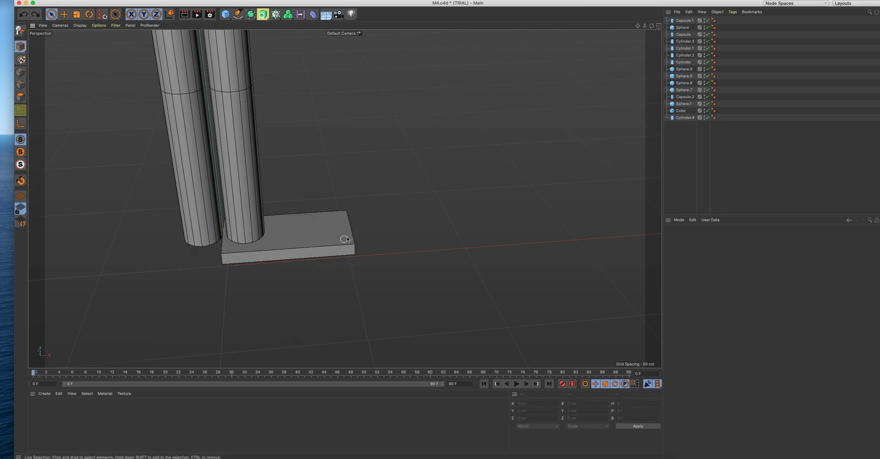
pyautogui.moveTo(342, 234); pyautogui.dragTo(209, 243)
pyautogui.press('super+z')
pyautogui.press('super+z')
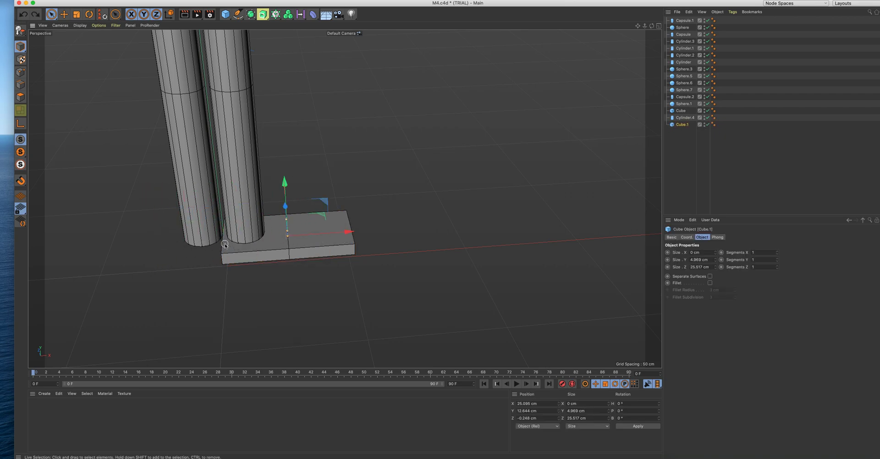
pyautogui.moveTo(231, 238); pyautogui.dragTo(217, 242)
pyautogui.scroll(4, 218, 248)
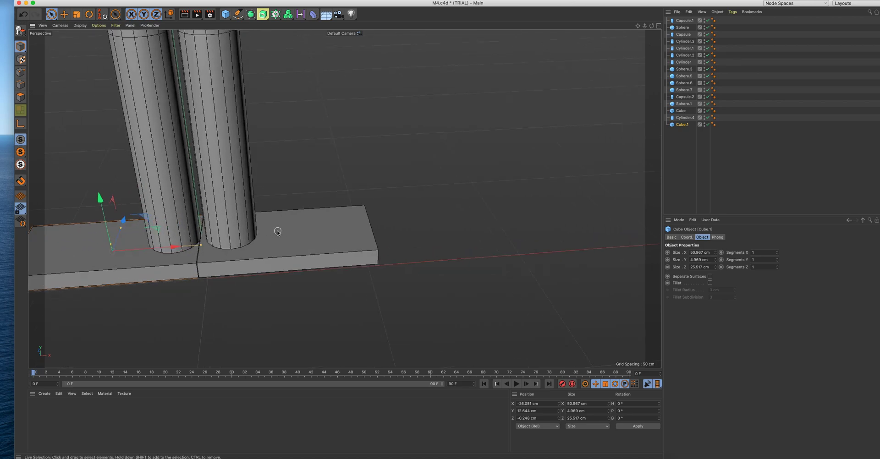
# Step: Move the leg cylinder above the new foot outward to about X -8.7 cm
pyautogui.click(156, 234)
pyautogui.scroll(-5, 257, 151)
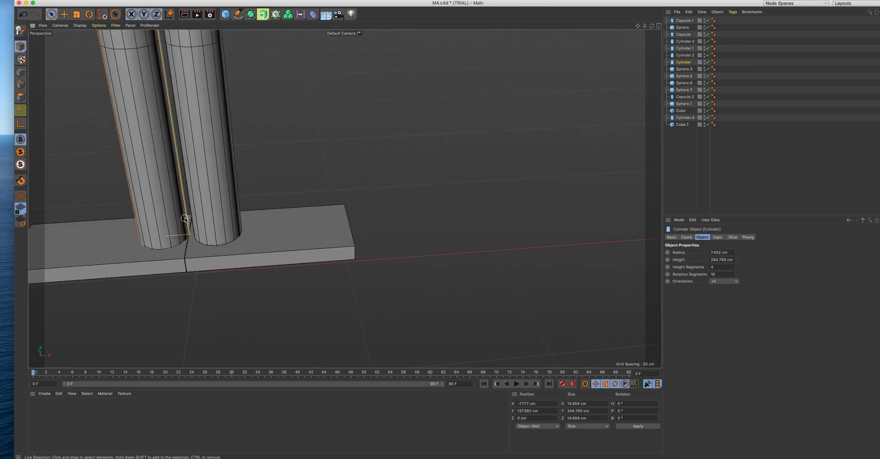
pyautogui.moveTo(637, 26); pyautogui.dragTo(661, 177)
pyautogui.moveTo(278, 121); pyautogui.dragTo(275, 121)
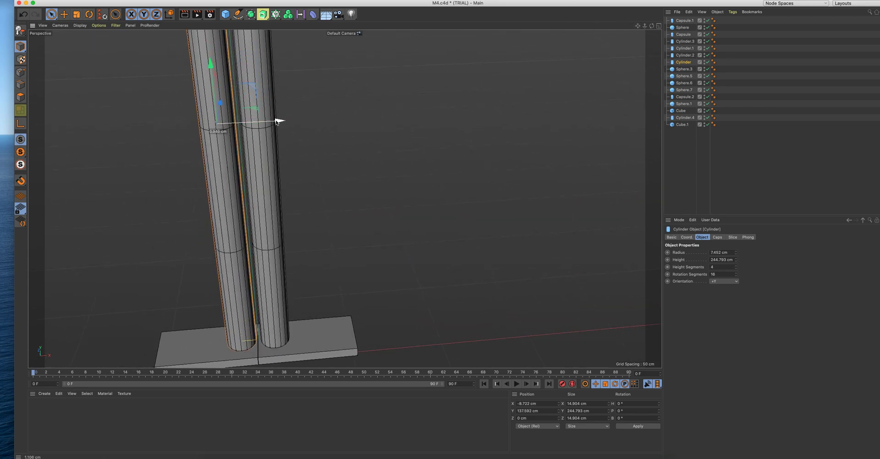
# Step: Examine the legs, feet and overall proportions of the figure from several angles
pyautogui.scroll(-2, 327, 178)
pyautogui.scroll(-3, 327, 178)
pyautogui.scroll(-2, 222, 177)
pyautogui.keyDown('alt'); pyautogui.moveTo(216, 176); pyautogui.dragTo(326, 139); pyautogui.keyUp('alt')
pyautogui.moveTo(638, 27); pyautogui.dragTo(449, 43)
pyautogui.scroll(-2, 436, 95)
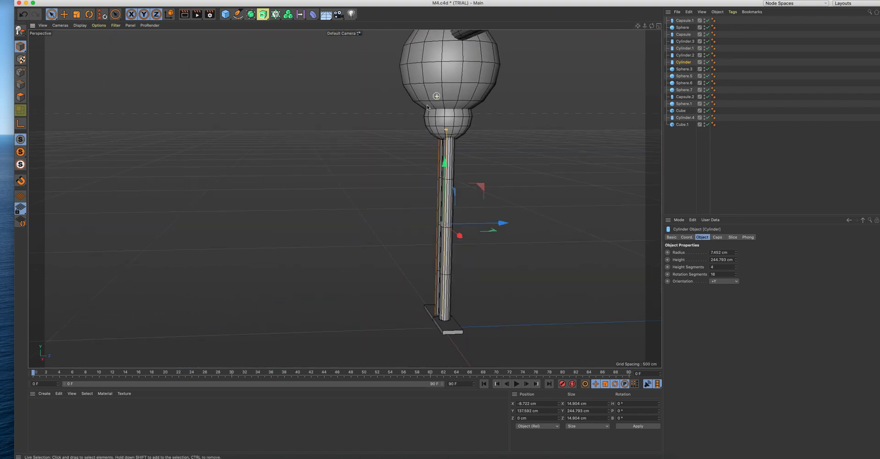
pyautogui.keyDown('alt'); pyautogui.moveTo(427, 107); pyautogui.dragTo(575, 66); pyautogui.keyUp('alt')
pyautogui.moveTo(638, 26); pyautogui.dragTo(592, 118)
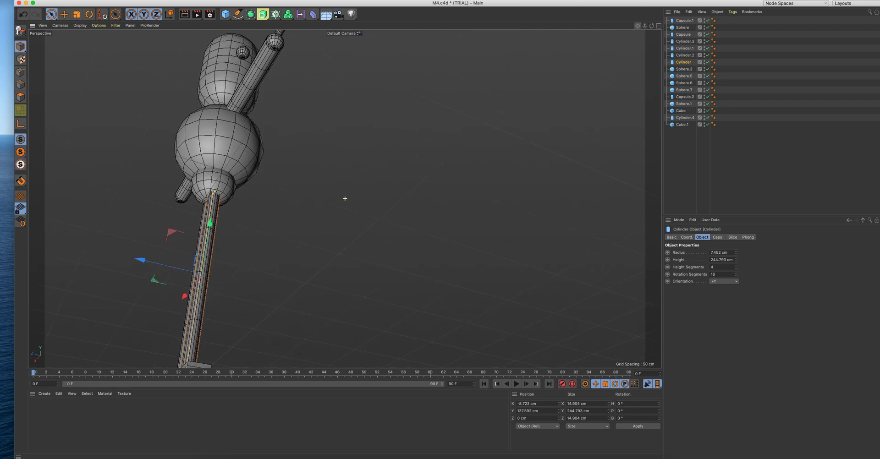
pyautogui.keyDown('alt'); pyautogui.moveTo(513, 78); pyautogui.dragTo(441, 117); pyautogui.keyUp('alt')
pyautogui.moveTo(639, 26); pyautogui.dragTo(566, 89)
pyautogui.scroll(4, 527, 57)
pyautogui.press('super+shift+z')
pyautogui.press('super+shift+z')
pyautogui.press('super+shift+z')
pyautogui.press('super+shift+z')
pyautogui.press('super+shift+z')
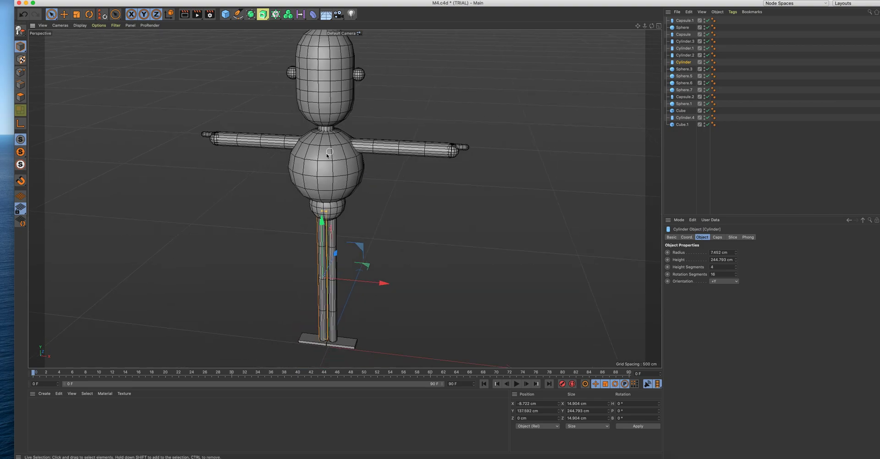
# Step: Check the torso against the reference illustration, try enlarging the torso sphere to about 138.5 cm across, and undo the resizing
pyautogui.scroll(2, 326, 156)
pyautogui.press('super+Tab')
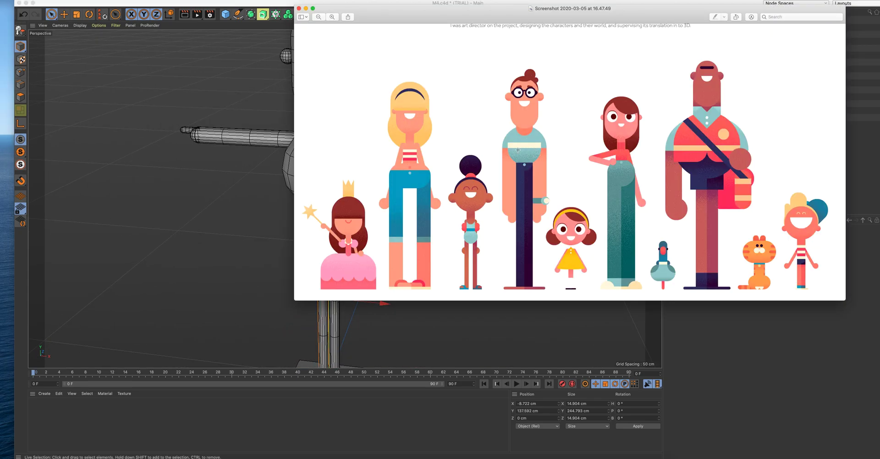
pyautogui.press('super+Tab')
pyautogui.scroll(2, 293, 169)
pyautogui.click(331, 168)
pyautogui.keyDown('alt'); pyautogui.moveTo(402, 193); pyautogui.dragTo(434, 190); pyautogui.keyUp('alt')
pyautogui.scroll(2, 433, 193)
pyautogui.scroll(2, 378, 178)
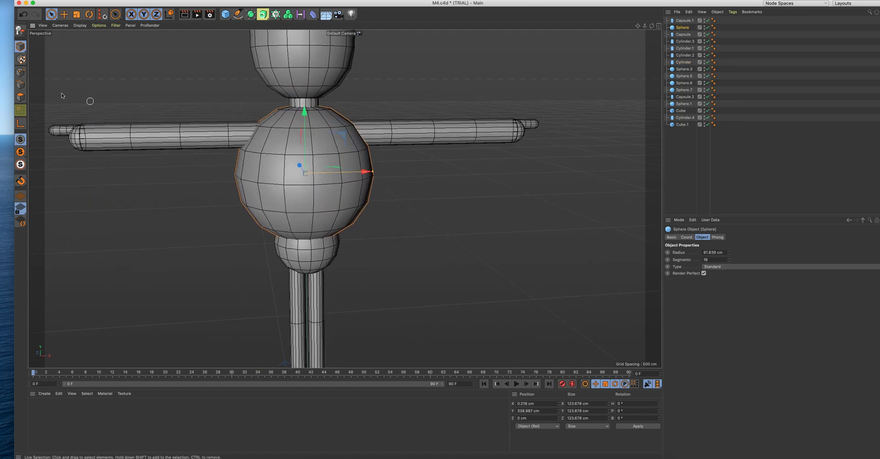
pyautogui.click(75, 15)
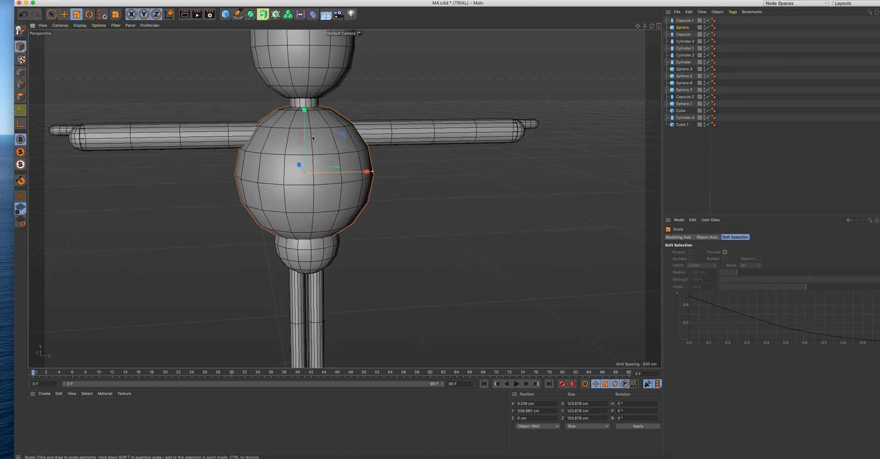
pyautogui.moveTo(374, 174)
pyautogui.mouseDown()
pyautogui.moveTo(351, 173)
pyautogui.moveTo(374, 173)
pyautogui.mouseUp()
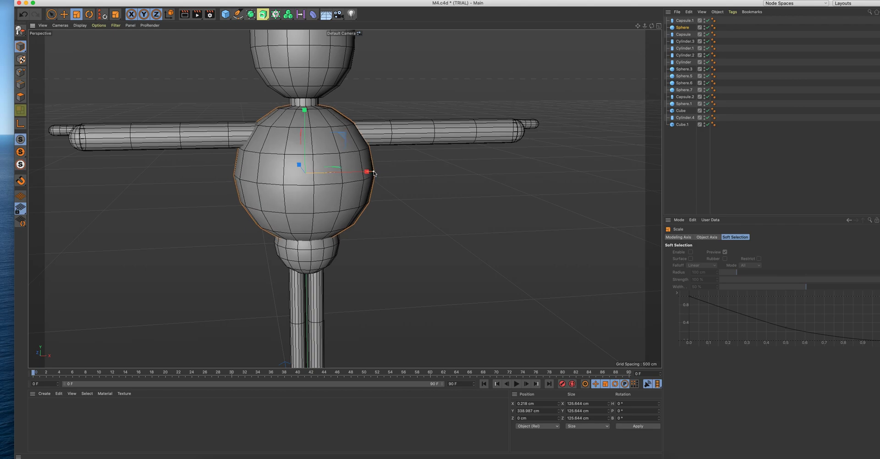
pyautogui.press('e')
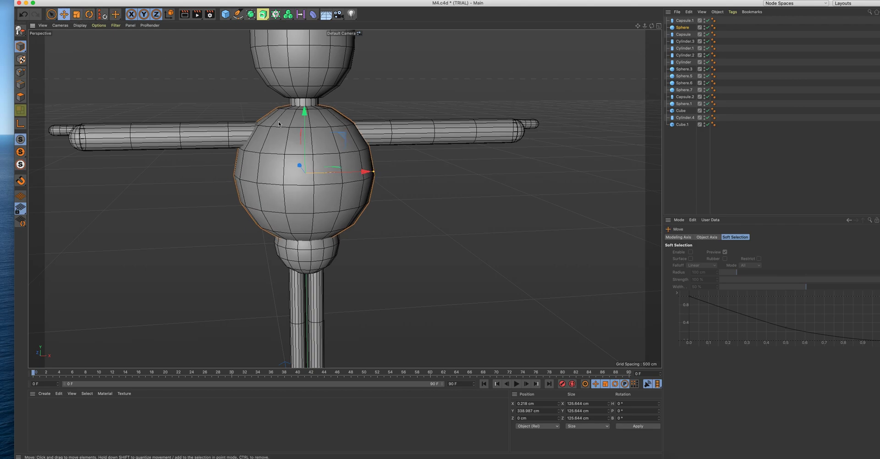
pyautogui.moveTo(374, 173); pyautogui.dragTo(398, 169)
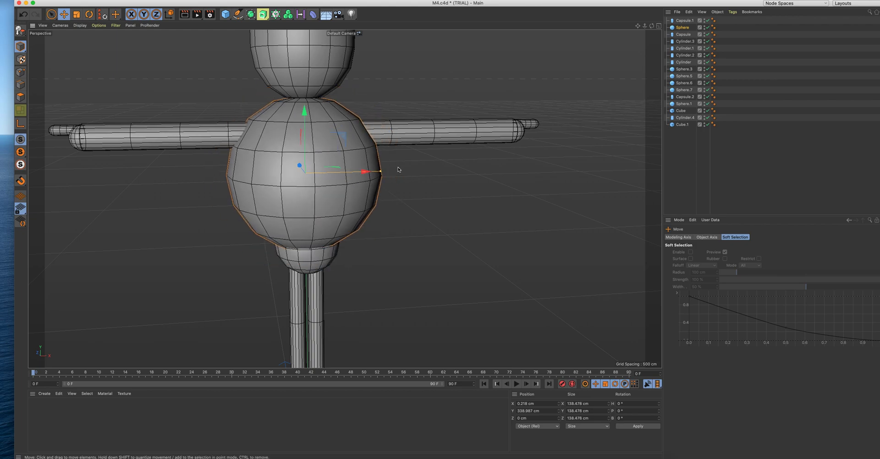
pyautogui.press('super+z')
pyautogui.scroll(-5, 406, 149)
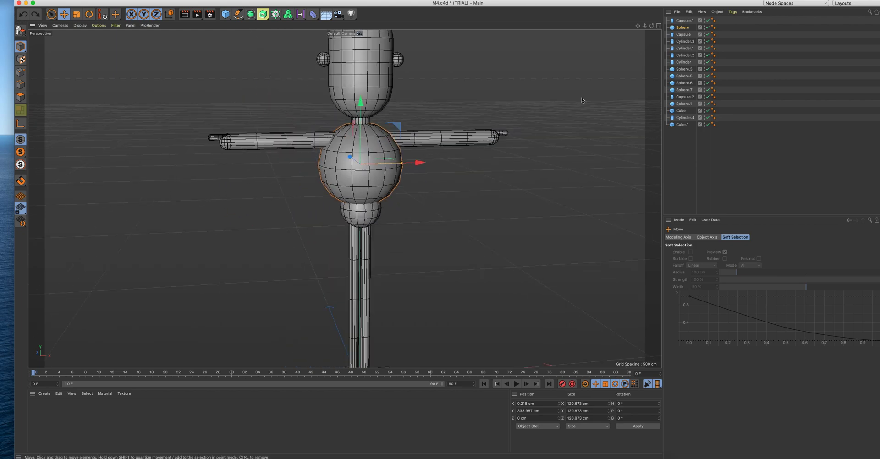
# Step: Compare the head with the faces in the reference illustration and add a new cylinder primitive
pyautogui.moveTo(655, 28); pyautogui.dragTo(683, 2)
pyautogui.scroll(3, 561, 58)
pyautogui.moveTo(651, 26); pyautogui.dragTo(641, 21)
pyautogui.press('super+Tab')
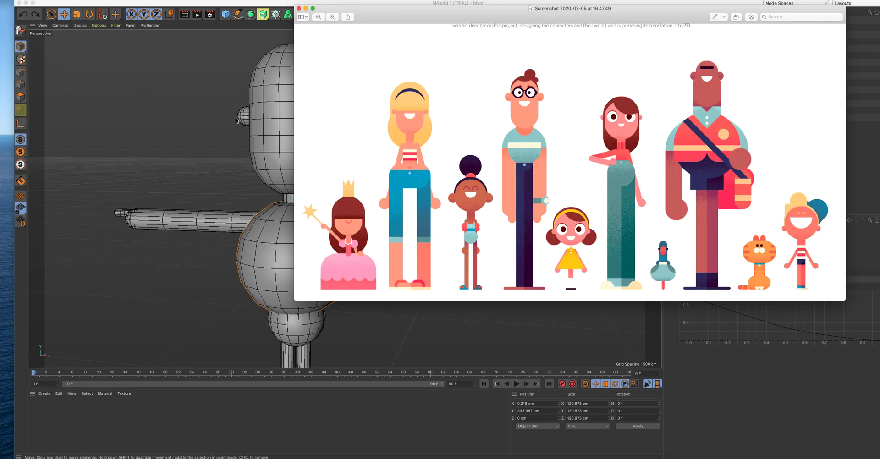
pyautogui.press('super+Tab')
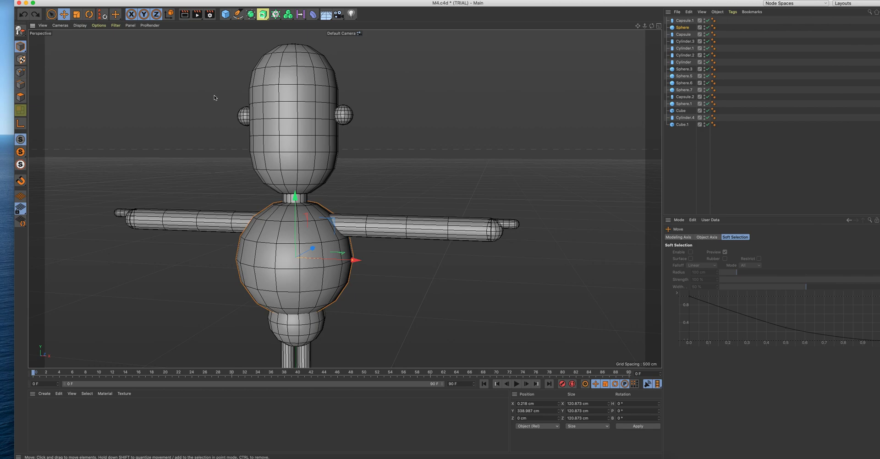
pyautogui.click(230, 19)
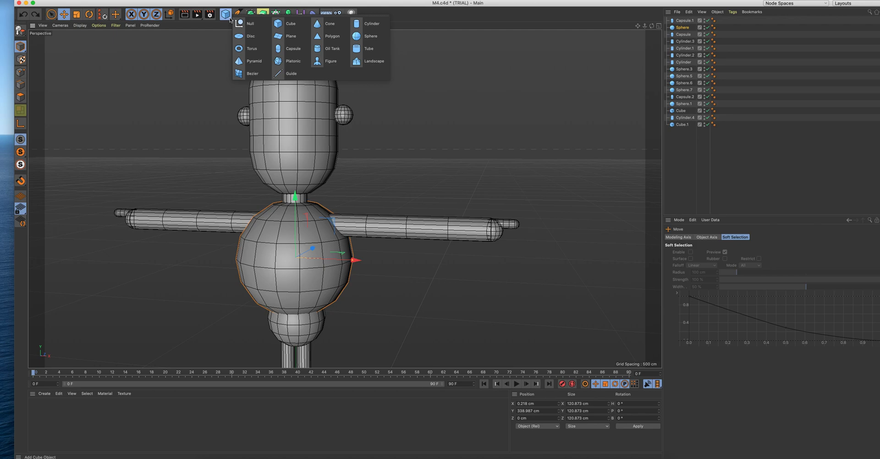
pyautogui.click(369, 23)
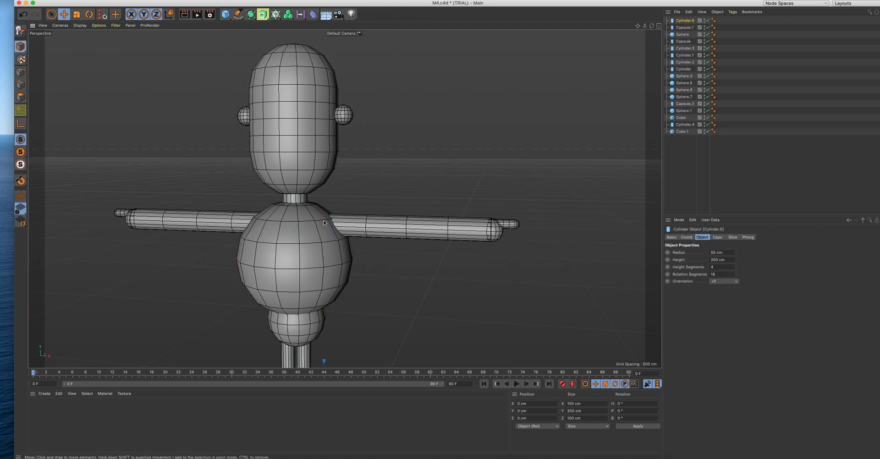
# Step: Raise the new cylinder above the head to about Y 627.2 cm and flatten its height to about 11.8 cm
pyautogui.scroll(-3, 315, 284)
pyautogui.scroll(-5, 314, 320)
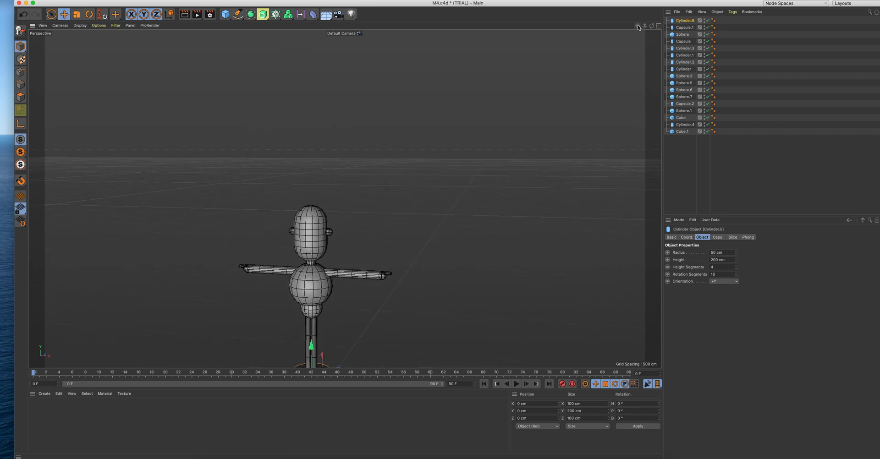
pyautogui.keyDown('alt'); pyautogui.moveTo(372, 293); pyautogui.dragTo(345, 199, button='middle'); pyautogui.keyUp('alt')
pyautogui.moveTo(284, 251); pyautogui.dragTo(281, 37)
pyautogui.moveTo(638, 26); pyautogui.dragTo(666, 104)
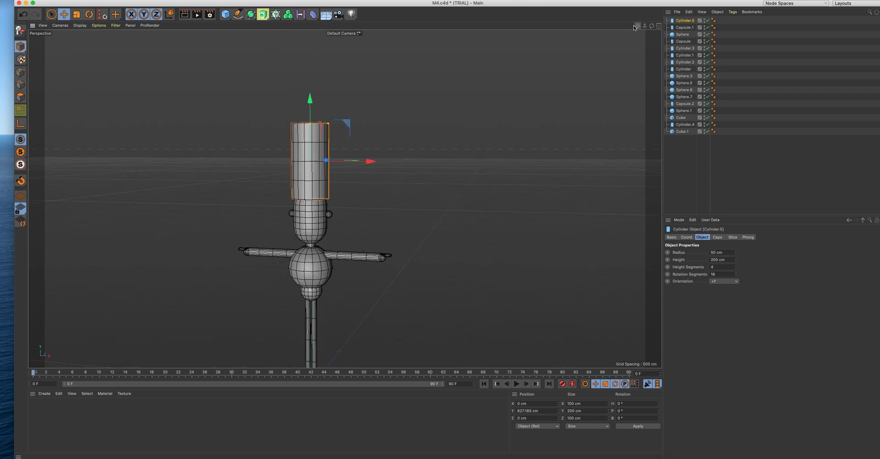
pyautogui.moveTo(312, 129); pyautogui.dragTo(305, 159)
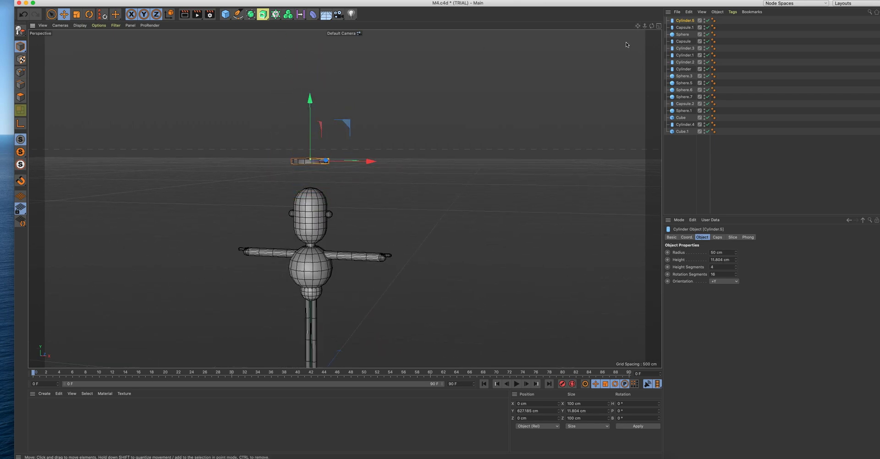
# Step: Bring the flattened cylinder forward, clear of the front of the head, to about Z -155.4 cm
pyautogui.moveTo(651, 26); pyautogui.dragTo(436, 83)
pyautogui.scroll(3, 338, 108)
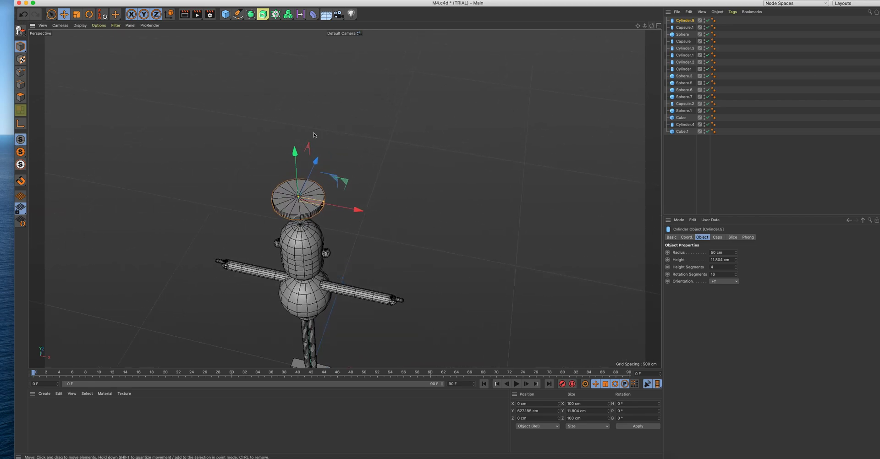
pyautogui.moveTo(315, 161); pyautogui.dragTo(288, 218)
pyautogui.moveTo(637, 27); pyautogui.dragTo(521, 109)
pyautogui.scroll(3, 520, 108)
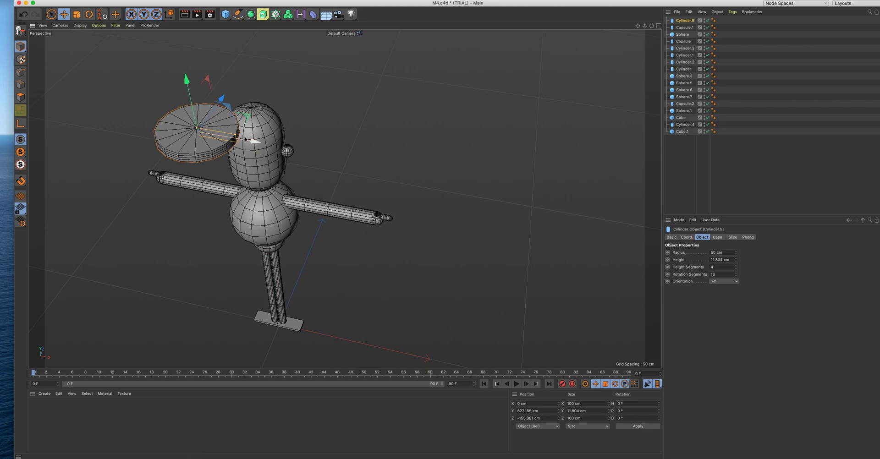
# Step: Shrink the disc to a radius of about 28.2 cm, lower it and shift it sideways to about X 36.5 cm
pyautogui.moveTo(235, 136); pyautogui.dragTo(197, 132)
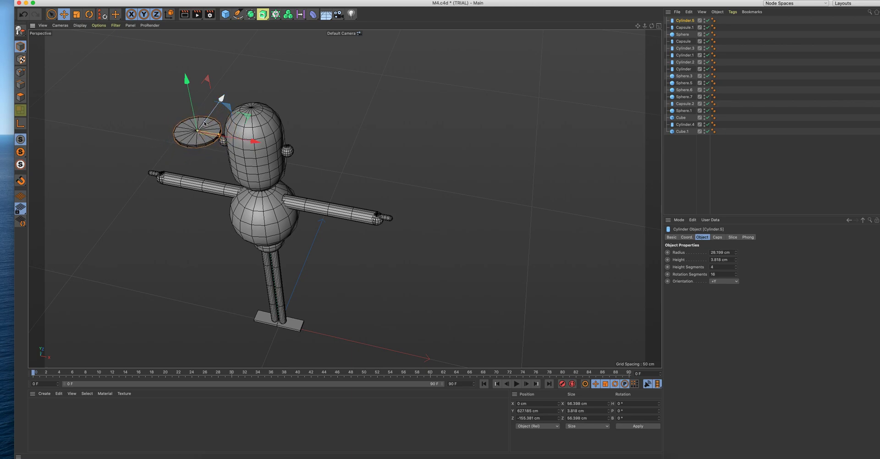
pyautogui.moveTo(255, 141); pyautogui.dragTo(285, 146)
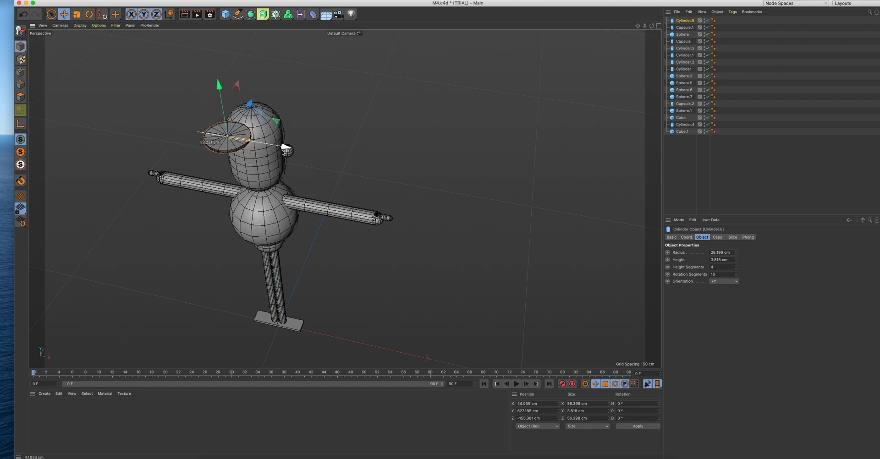
pyautogui.moveTo(218, 87); pyautogui.dragTo(220, 113)
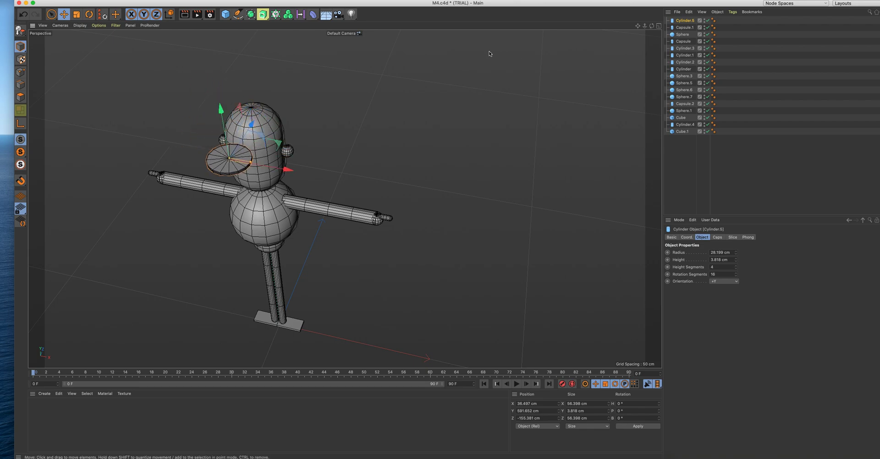
# Step: Working in the front view, set the disc's pitch rotation to 90° so its flat side faces forward
pyautogui.moveTo(651, 26); pyautogui.dragTo(670, 9)
pyautogui.keyDown('alt'); pyautogui.moveTo(344, 199); pyautogui.dragTo(344, 196); pyautogui.keyUp('alt')
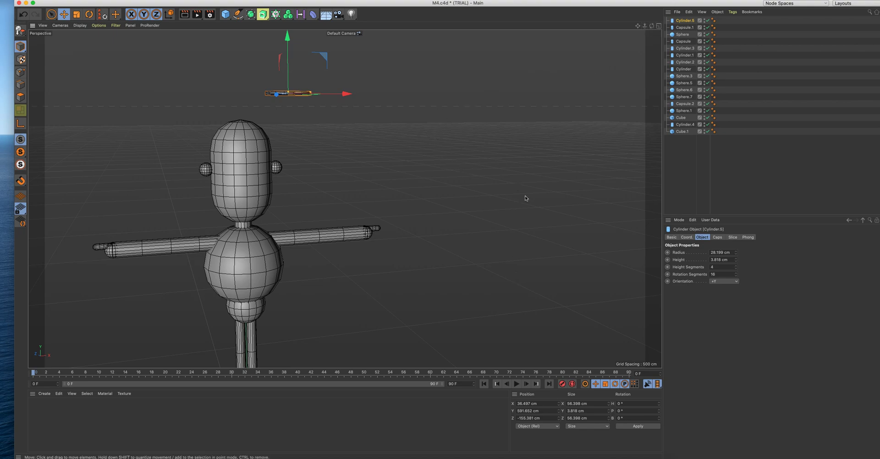
pyautogui.middleClick(653, 34)
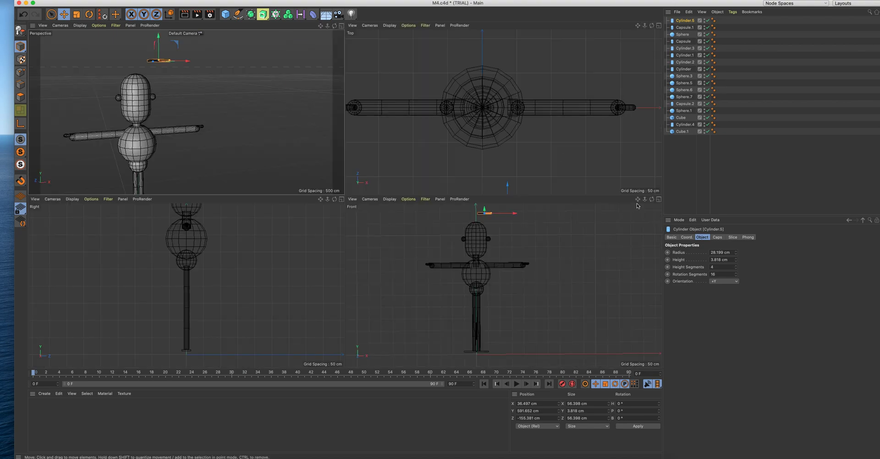
pyautogui.click(659, 200)
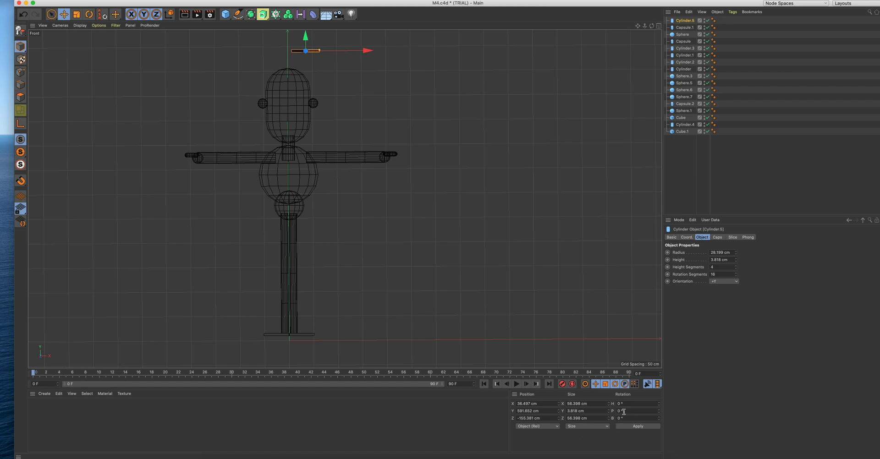
pyautogui.write('90')
pyautogui.press('Return')
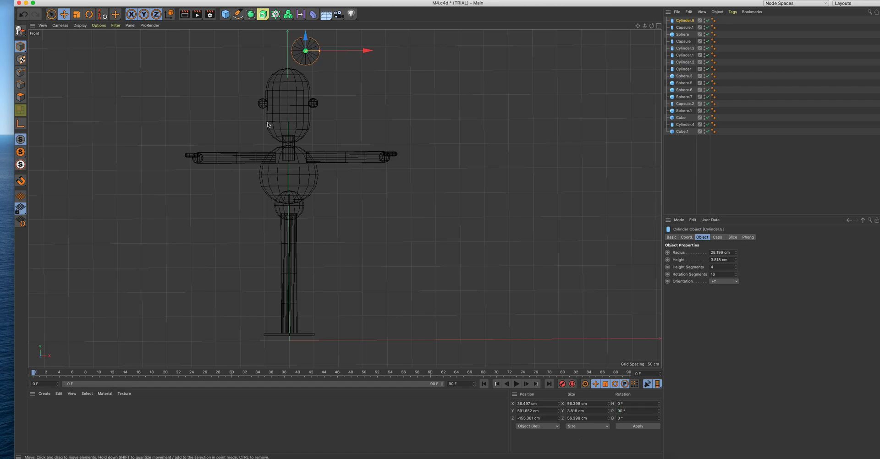
# Step: Move the upright disc over the upper part of the face, at about X -10.4 cm and Y 504.6 cm
pyautogui.moveTo(305, 38); pyautogui.dragTo(305, 81)
pyautogui.moveTo(365, 98); pyautogui.dragTo(343, 100)
pyautogui.scroll(5, 291, 79)
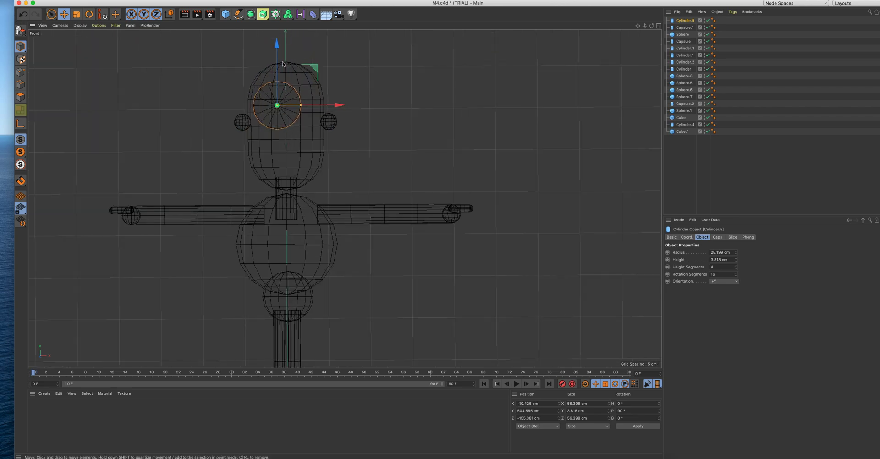
# Step: Following the reference illustration, lower the face disc, shrink its radius to about 17.2 cm and shift it to about X -16.9 cm
pyautogui.moveTo(276, 40); pyautogui.dragTo(275, 58)
pyautogui.press('super+Tab')
pyautogui.press('super+Tab')
pyautogui.moveTo(301, 121); pyautogui.dragTo(333, 121)
pyautogui.press('super+Tab')
pyautogui.press('super+Tab')
pyautogui.press('super+Tab')
pyautogui.press('super+Tab')
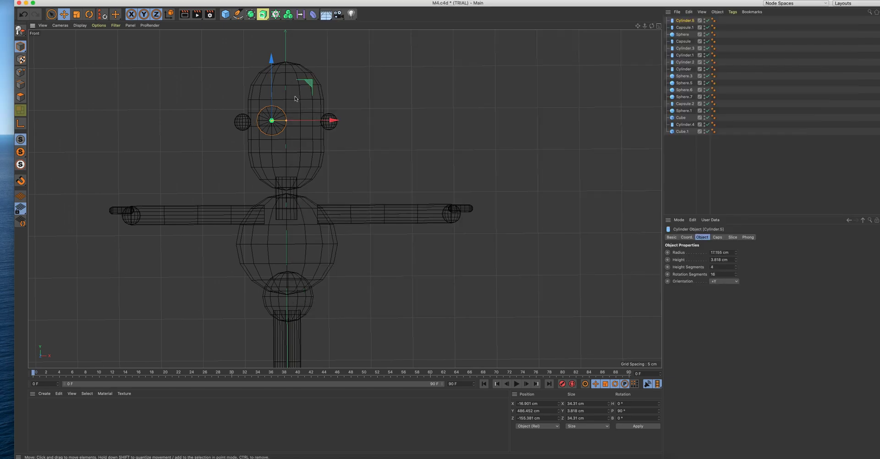
# Step: Fine-tune the face disc's position on one side of the face to about X -19.4 cm and Y 493.8 cm
pyautogui.moveTo(272, 97); pyautogui.dragTo(272, 90)
pyautogui.moveTo(334, 115); pyautogui.dragTo(331, 116)
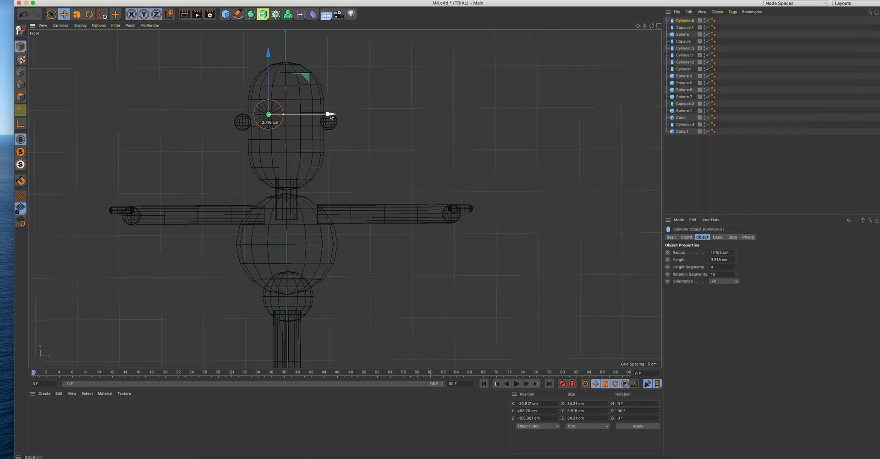
pyautogui.click(412, 104)
pyautogui.click(284, 117)
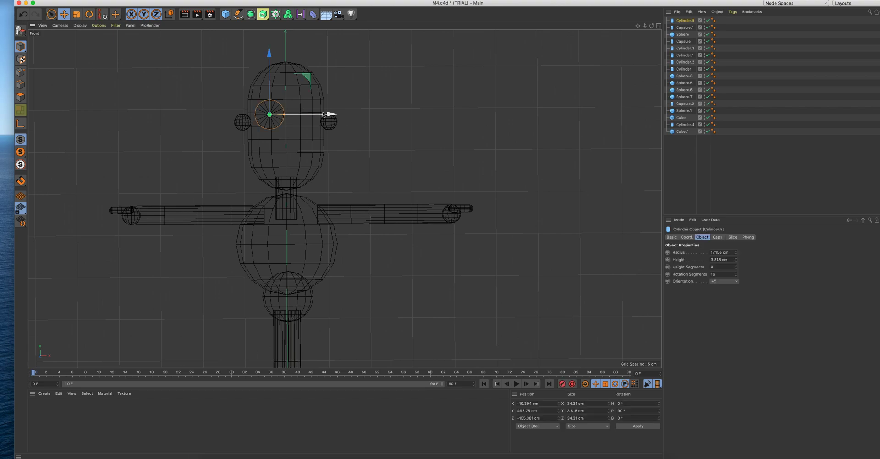
pyautogui.press('space')
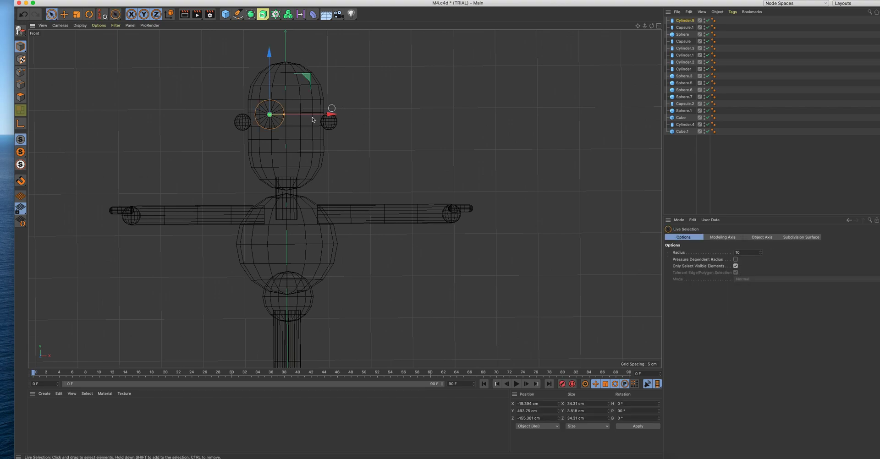
# Step: Using the top view, move the disc back towards the face to about Z -47.3 cm
pyautogui.click(658, 26)
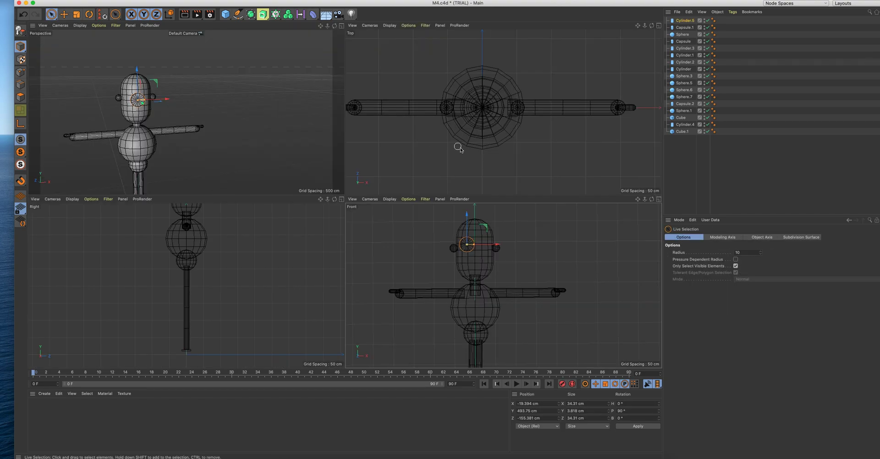
pyautogui.click(659, 25)
pyautogui.scroll(-6, 413, 188)
pyautogui.moveTo(370, 310); pyautogui.dragTo(367, 272)
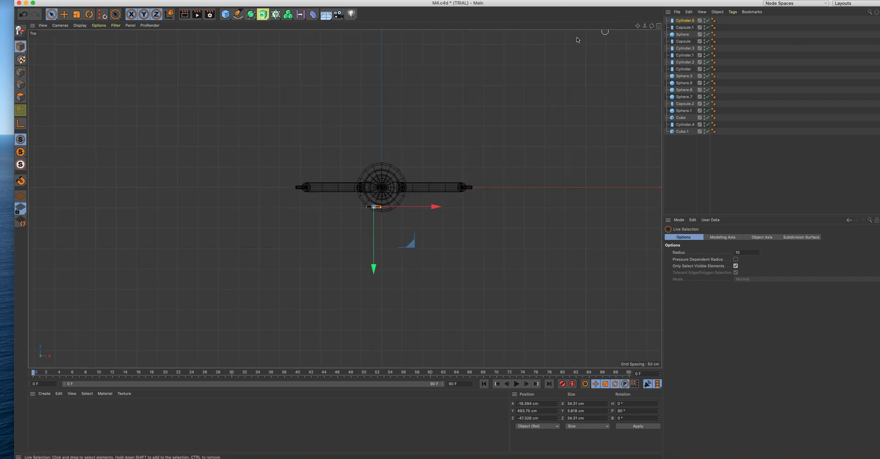
pyautogui.click(659, 26)
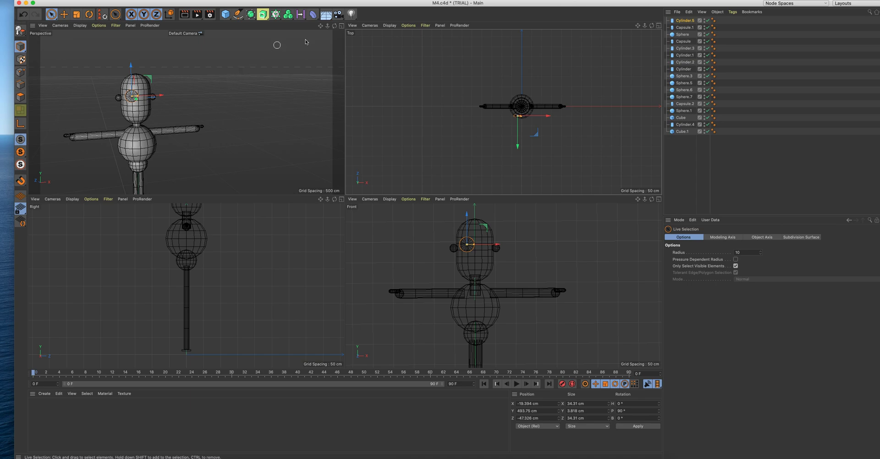
# Step: Check the disc in the perspective view and nudge it closer against the face, to about Z -43.3 cm
pyautogui.click(342, 26)
pyautogui.keyDown('alt'); pyautogui.moveTo(133, 192); pyautogui.dragTo(201, 216); pyautogui.keyUp('alt')
pyautogui.scroll(2, 386, 227)
pyautogui.scroll(2, 389, 236)
pyautogui.moveTo(390, 233); pyautogui.dragTo(347, 208)
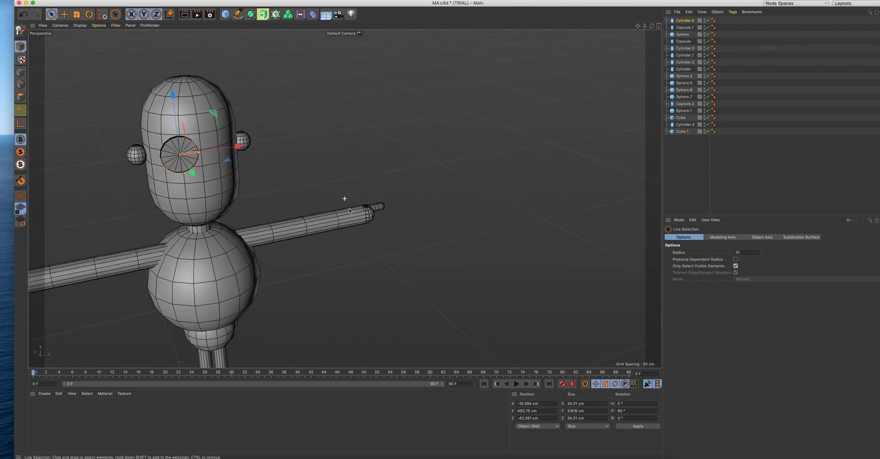
# Step: Duplicate the face disc and place the copy on the other side of the face at about X 19.1 cm
pyautogui.click(659, 26)
pyautogui.press('e')
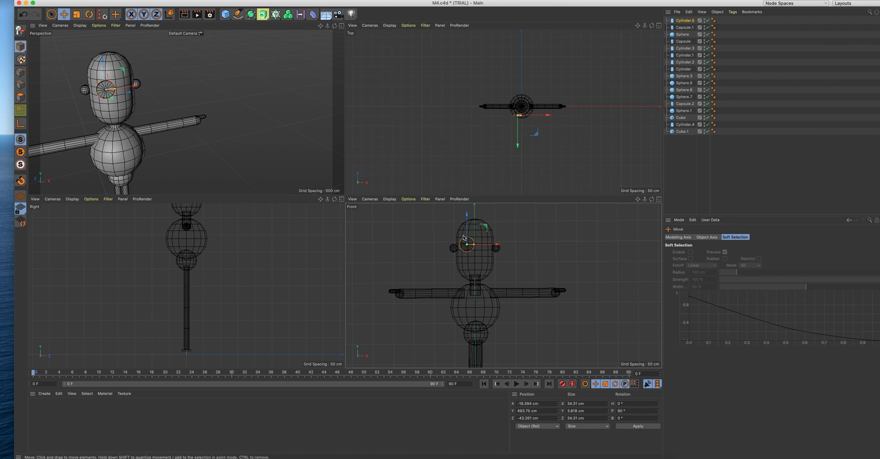
pyautogui.click(658, 199)
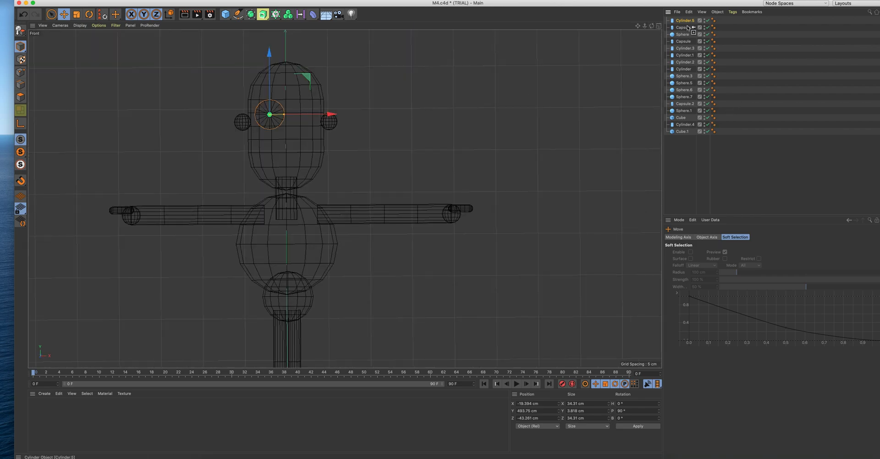
pyautogui.keyDown('ctrl'); pyautogui.moveTo(691, 148); pyautogui.dragTo(691, 147); pyautogui.keyUp('ctrl')
pyautogui.moveTo(332, 115); pyautogui.dragTo(364, 116)
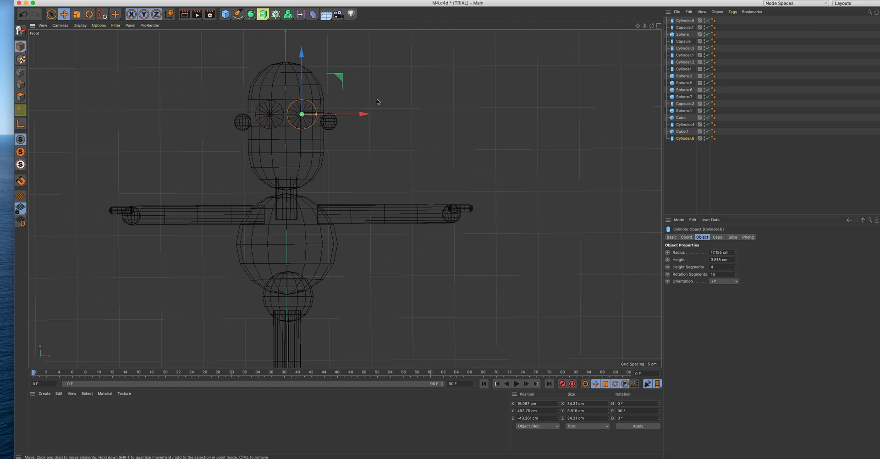
# Step: Examine the two face discs up close and compare them with the glasses in the reference illustration
pyautogui.scroll(3, 378, 98)
pyautogui.click(164, 150)
pyautogui.click(228, 145)
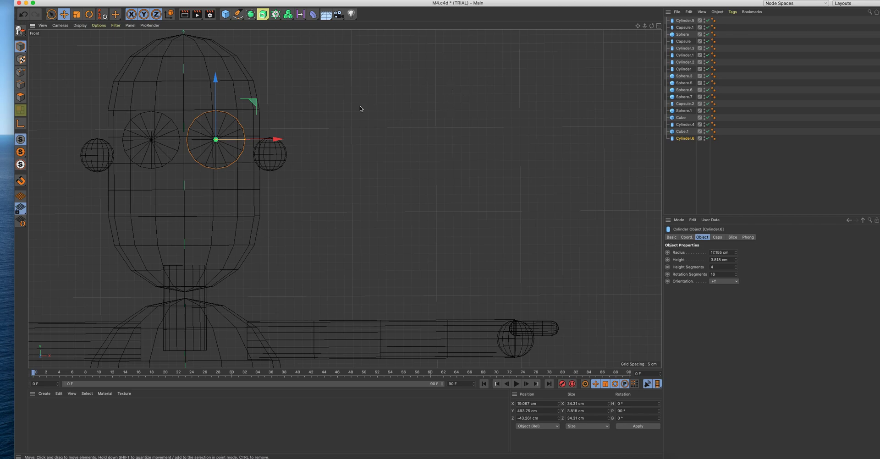
pyautogui.press('super+Tab')
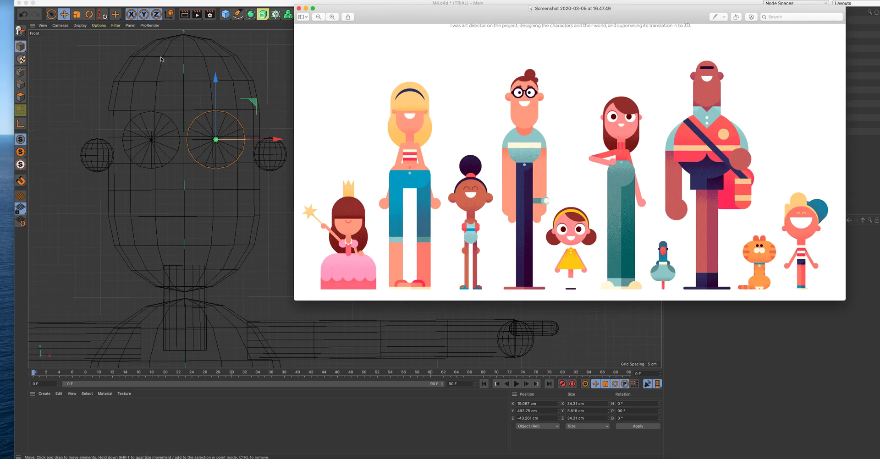
pyautogui.click(164, 59)
pyautogui.moveTo(637, 26); pyautogui.dragTo(693, 57)
pyautogui.scroll(5, 213, 142)
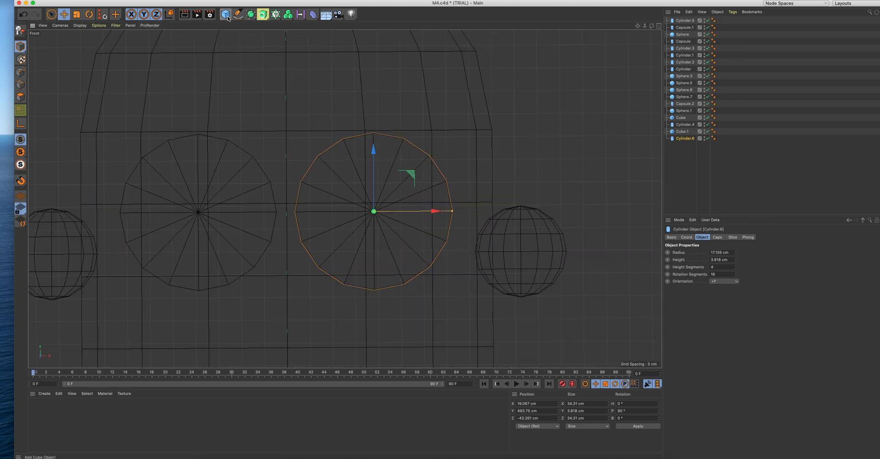
pyautogui.press('super+Tab')
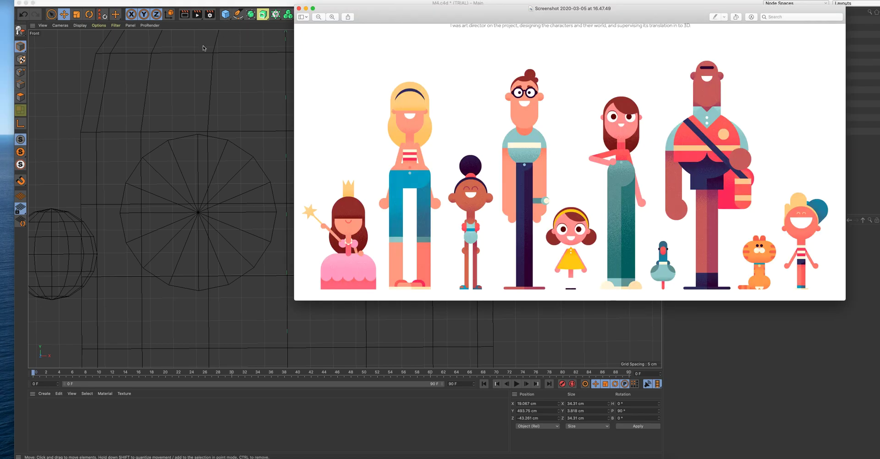
pyautogui.press('super+Tab')
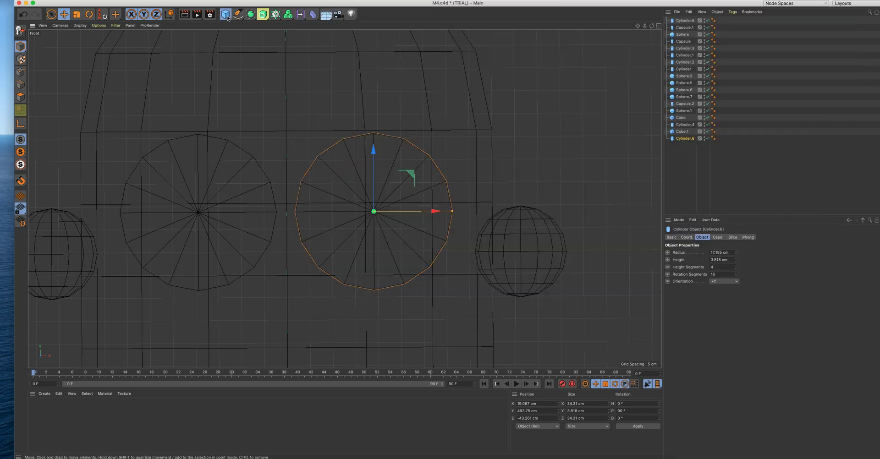
# Step: Add a cube and raise it above the head to about Y 583.3 cm
pyautogui.click(226, 15)
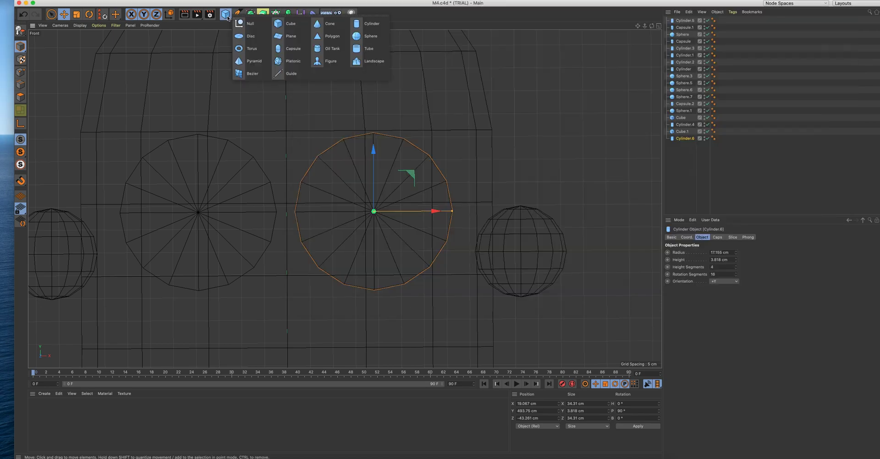
pyautogui.click(278, 23)
pyautogui.scroll(-2, 354, 217)
pyautogui.scroll(-5, 354, 217)
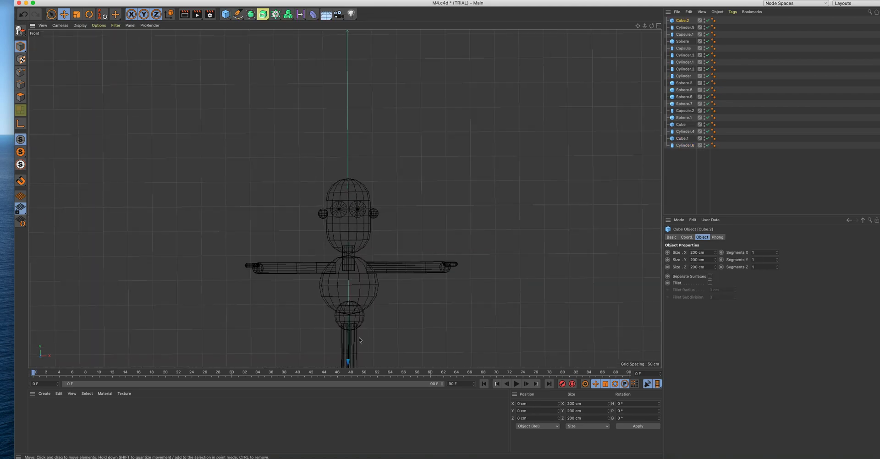
pyautogui.scroll(-3, 348, 361)
pyautogui.moveTo(361, 360); pyautogui.dragTo(363, 233)
pyautogui.scroll(3, 533, 124)
pyautogui.moveTo(638, 26); pyautogui.dragTo(324, 96)
# Step: Shrink the cube to a flat bar about 70.4 cm wide and 8.3 cm high
pyautogui.moveTo(328, 189); pyautogui.dragTo(329, 223)
pyautogui.scroll(5, 344, 227)
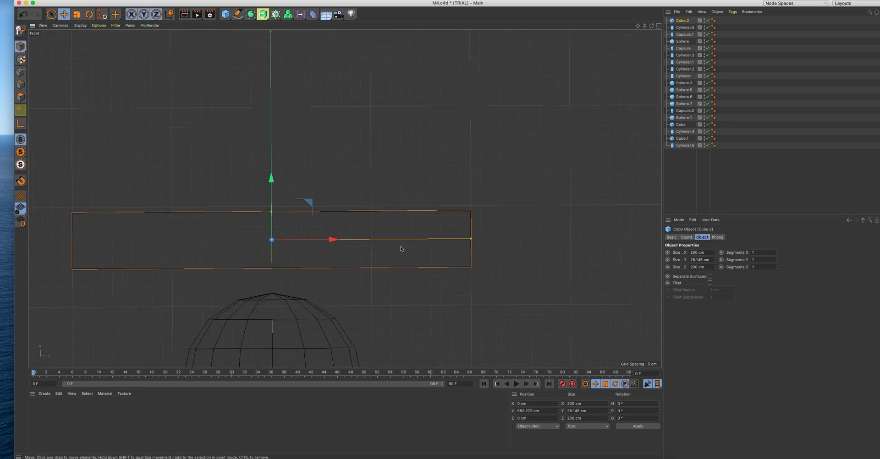
pyautogui.moveTo(471, 240); pyautogui.dragTo(342, 239)
pyautogui.moveTo(272, 212); pyautogui.dragTo(271, 232)
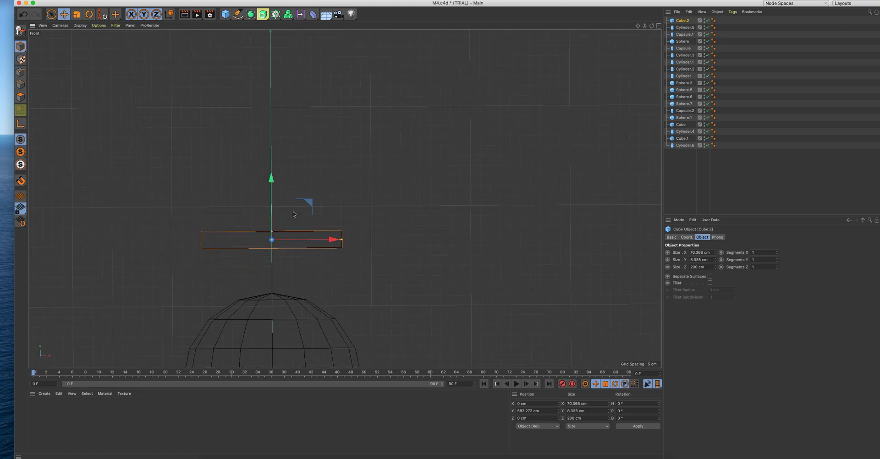
# Step: Lower the bar between the two face discs and reduce it to about 23.7 cm wide and 4.4 cm high
pyautogui.moveTo(639, 26); pyautogui.dragTo(528, 128)
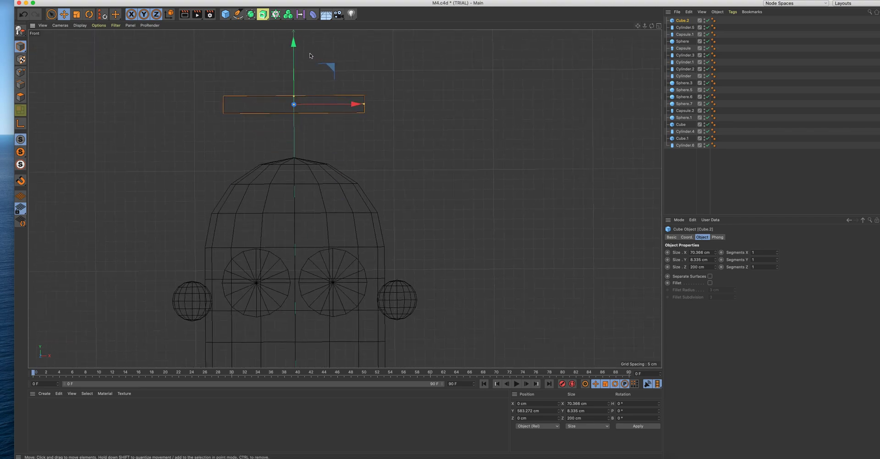
pyautogui.moveTo(294, 42); pyautogui.dragTo(291, 230)
pyautogui.scroll(2, 275, 272)
pyautogui.scroll(3, 275, 272)
pyautogui.moveTo(320, 279); pyautogui.dragTo(318, 289)
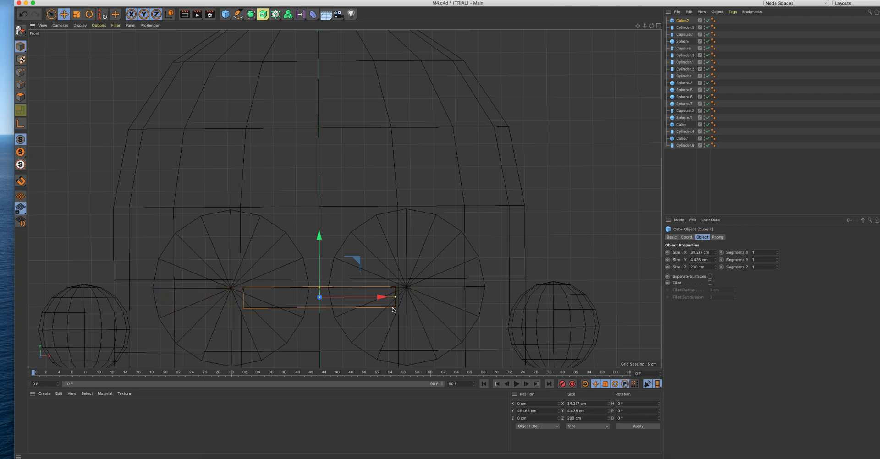
pyautogui.moveTo(380, 313); pyautogui.dragTo(371, 311)
# Step: Check the glasses in the reference illustration and raise the bar to about Y 494.9 cm
pyautogui.moveTo(320, 244); pyautogui.dragTo(320, 236)
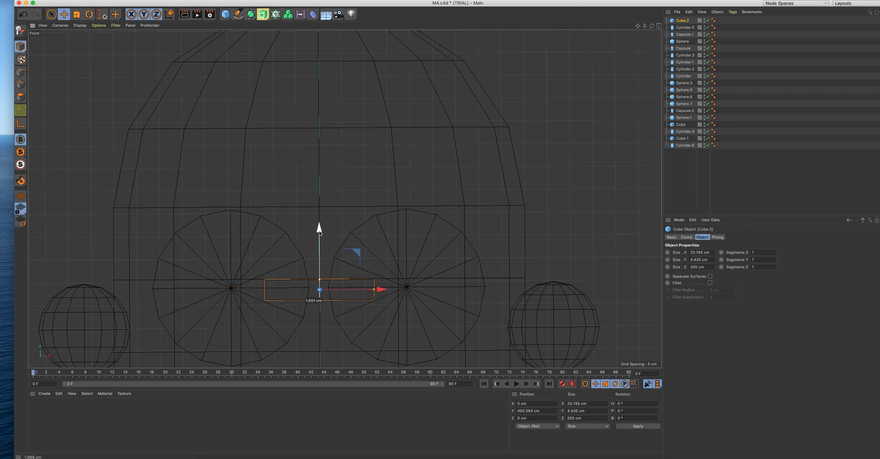
pyautogui.press('super+Tab')
pyautogui.press('super+Tab')
pyautogui.moveTo(320, 234); pyautogui.dragTo(320, 226)
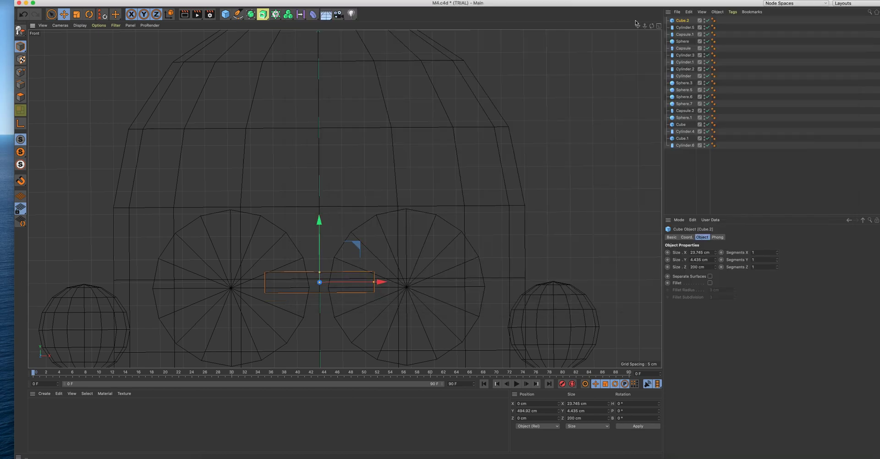
# Step: In the perspective view, reduce the bar's depth to about 3.6 cm and place it in front of the face at about Z -79.2 cm
pyautogui.click(660, 26)
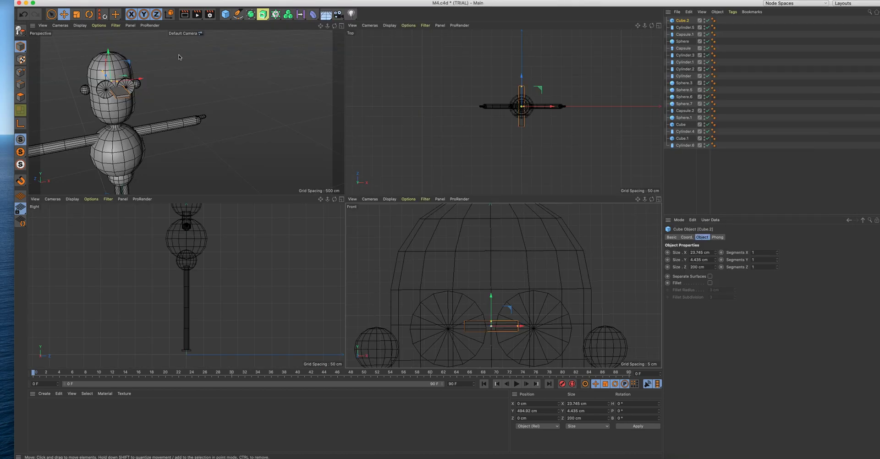
pyautogui.click(341, 25)
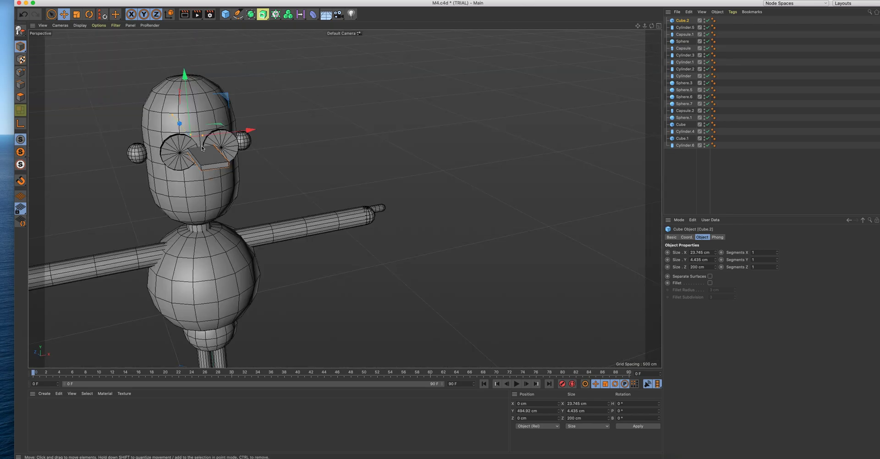
pyautogui.moveTo(652, 26); pyautogui.dragTo(625, 49)
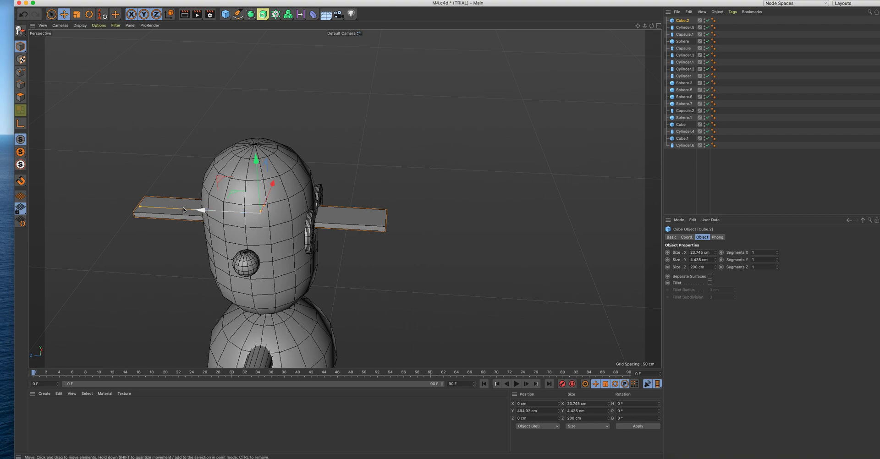
pyautogui.moveTo(140, 206); pyautogui.dragTo(367, 226)
pyautogui.scroll(3, 324, 219)
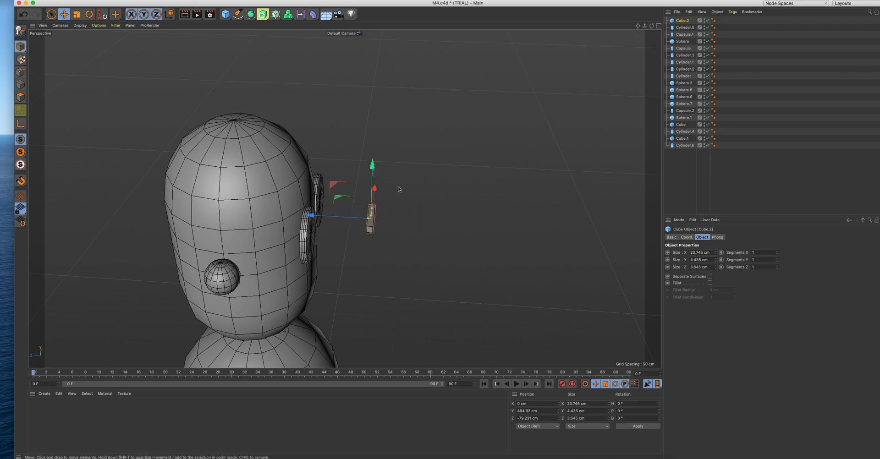
# Step: Move the bar back towards the face to about Z -43 cm and fine-tune its depth between the discs
pyautogui.moveTo(326, 213); pyautogui.dragTo(272, 213)
pyautogui.moveTo(652, 28); pyautogui.dragTo(602, 73)
pyautogui.moveTo(338, 162); pyautogui.dragTo(335, 164)
pyautogui.scroll(6, 335, 163)
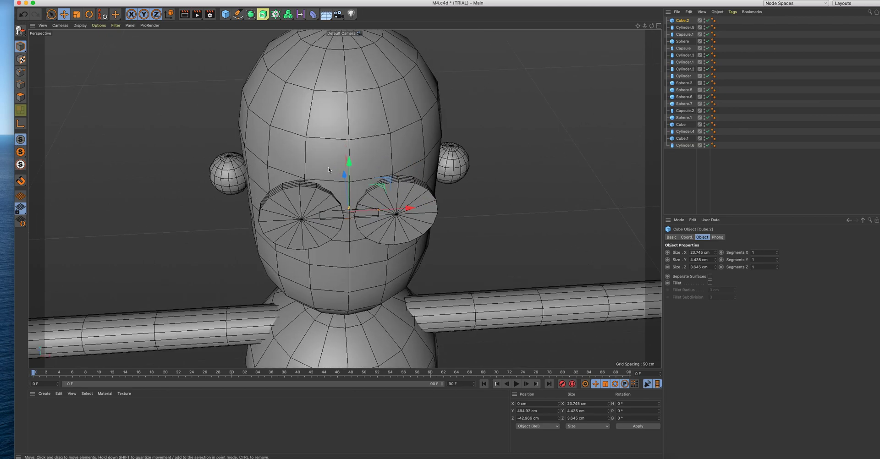
pyautogui.keyDown('alt'); pyautogui.moveTo(466, 237); pyautogui.dragTo(340, 234); pyautogui.keyUp('alt')
pyautogui.moveTo(275, 199); pyautogui.dragTo(296, 199)
# Step: Select both face discs, move them to about Z -45 cm, and undo the trial height change
pyautogui.click(355, 143)
pyautogui.keyDown('shift'); pyautogui.click(319, 259); pyautogui.keyUp('shift')
pyautogui.moveTo(391, 227); pyautogui.dragTo(397, 227)
pyautogui.keyDown('alt'); pyautogui.moveTo(491, 202); pyautogui.dragTo(408, 205); pyautogui.keyUp('alt')
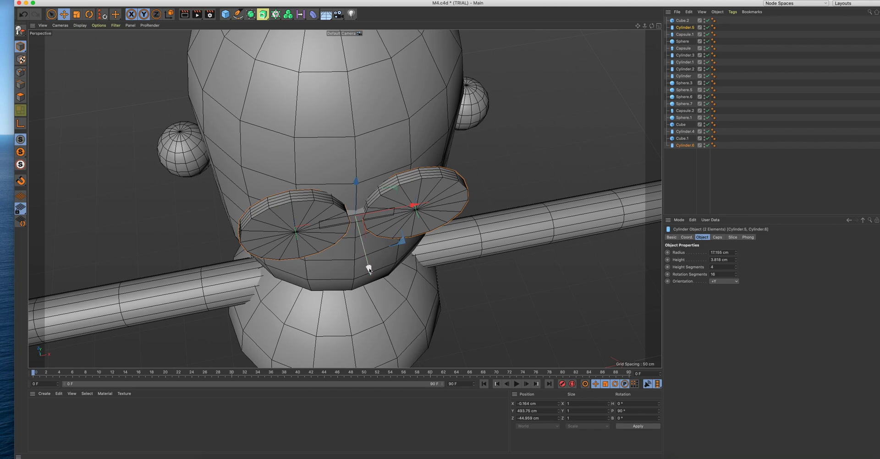
pyautogui.moveTo(366, 227); pyautogui.dragTo(362, 214)
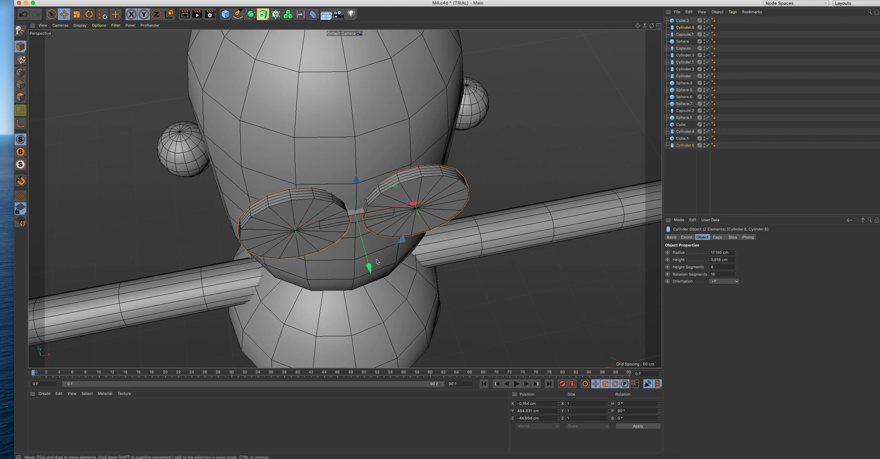
pyautogui.press('super+z')
# Step: Add the bar to the disc selection and move all three parts away from the face to about Z -46.8 cm
pyautogui.scroll(5, 362, 214)
pyautogui.keyDown('shift'); pyautogui.click(355, 186); pyautogui.keyUp('shift')
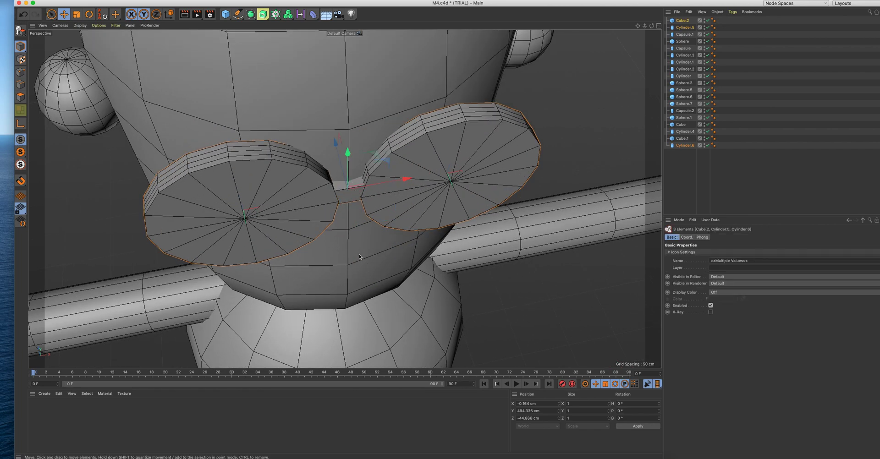
pyautogui.moveTo(340, 158); pyautogui.dragTo(341, 166)
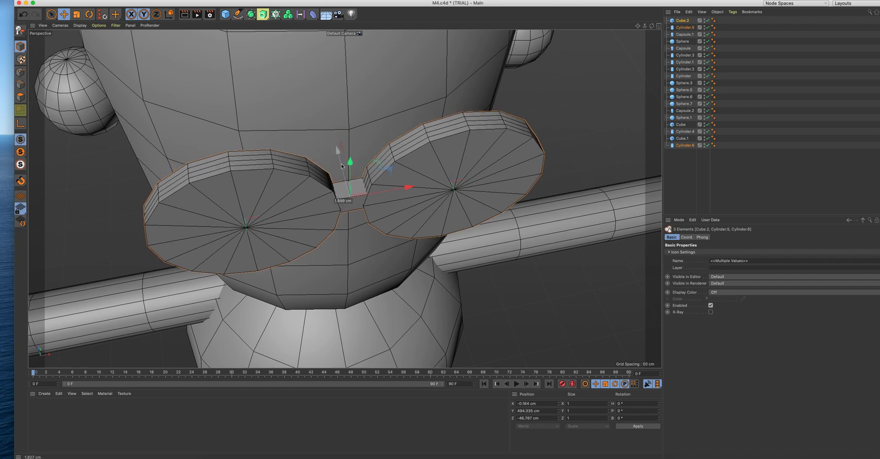
# Step: Inspect the glasses and the whole figure from several angles and compare them with the reference illustration
pyautogui.keyDown('alt'); pyautogui.moveTo(316, 211); pyautogui.dragTo(242, 219); pyautogui.keyUp('alt')
pyautogui.scroll(-8, 250, 224)
pyautogui.keyDown('alt'); pyautogui.moveTo(411, 255); pyautogui.dragTo(303, 252); pyautogui.keyUp('alt')
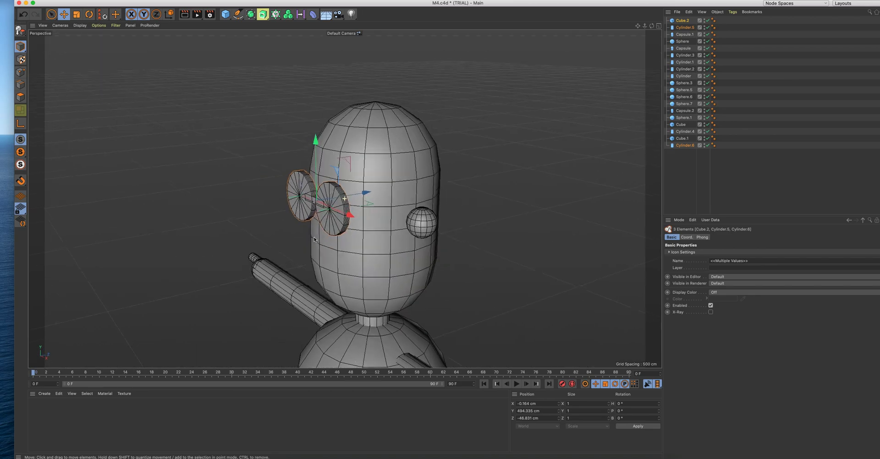
pyautogui.keyDown('alt'); pyautogui.moveTo(454, 236); pyautogui.dragTo(460, 182, button='middle'); pyautogui.keyUp('alt')
pyautogui.keyDown('alt'); pyautogui.moveTo(461, 182); pyautogui.dragTo(382, 119); pyautogui.keyUp('alt')
pyautogui.keyDown('alt'); pyautogui.moveTo(382, 118); pyautogui.dragTo(405, 141, button='middle'); pyautogui.keyUp('alt')
pyautogui.keyDown('alt'); pyautogui.moveTo(412, 175); pyautogui.dragTo(388, 188); pyautogui.keyUp('alt')
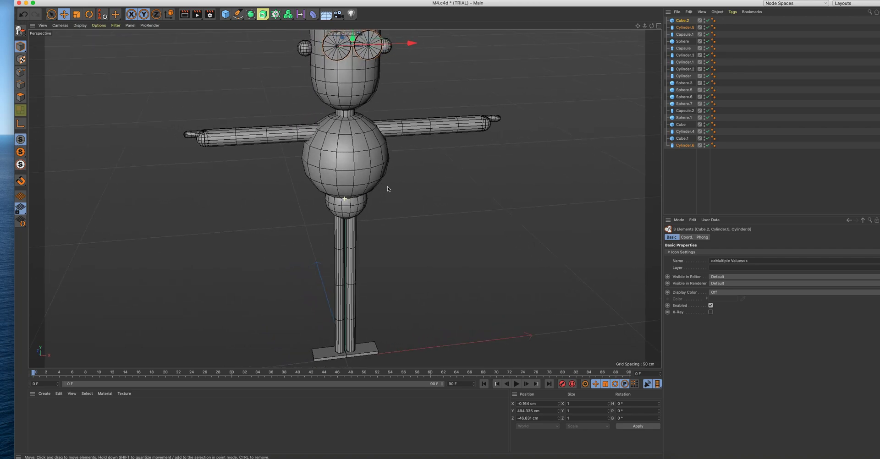
pyautogui.press('super+Tab')
pyautogui.press('o')
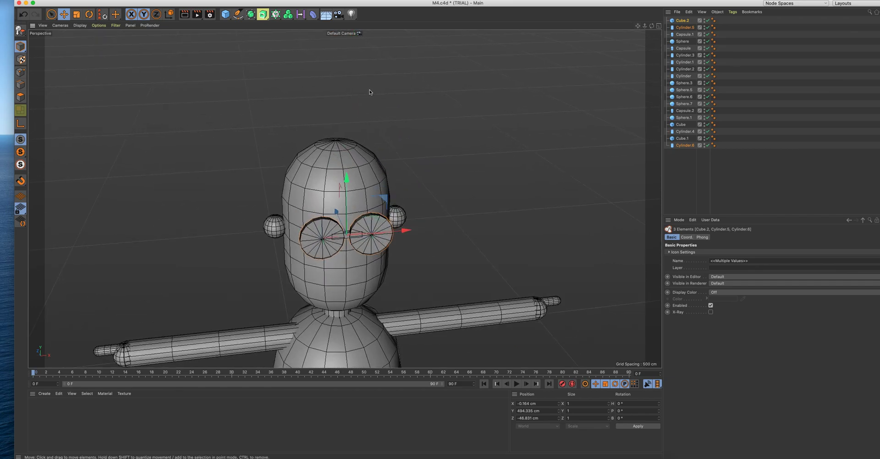
pyautogui.moveTo(637, 26)
pyautogui.mouseDown()
pyautogui.moveTo(643, 1)
pyautogui.moveTo(634, 19)
pyautogui.mouseUp()
# Step: Duplicate the head capsule and place the copy beside the head at about X 198.6 cm
pyautogui.click(360, 95)
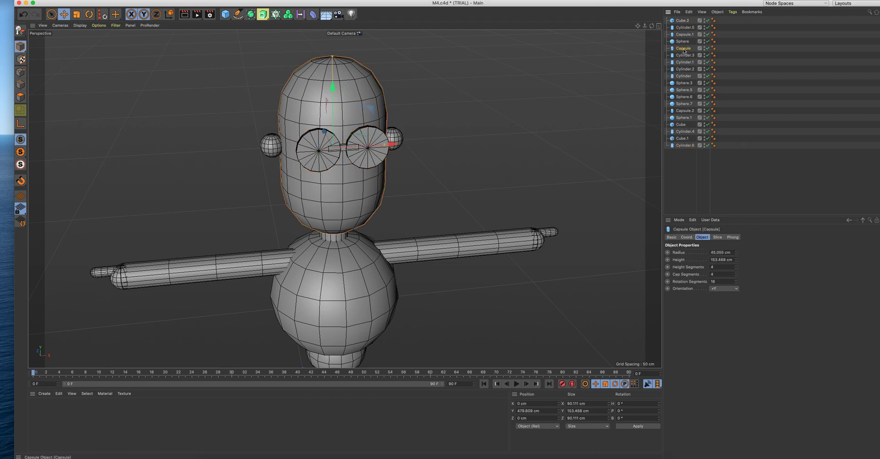
pyautogui.moveTo(393, 144); pyautogui.dragTo(605, 133)
pyautogui.moveTo(639, 28); pyautogui.dragTo(665, 27)
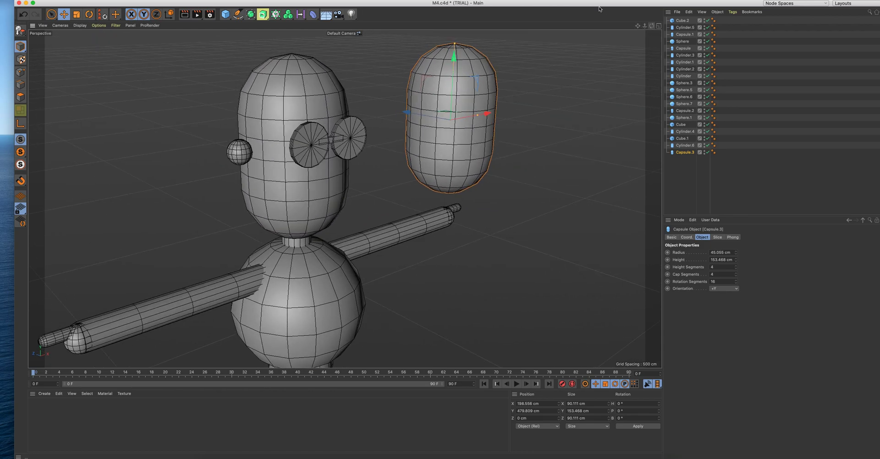
# Step: Check the reference illustration and shrink the copied capsule to about 8.4 cm radius and 53.1 cm height
pyautogui.press('super+Tab')
pyautogui.press('super+Tab')
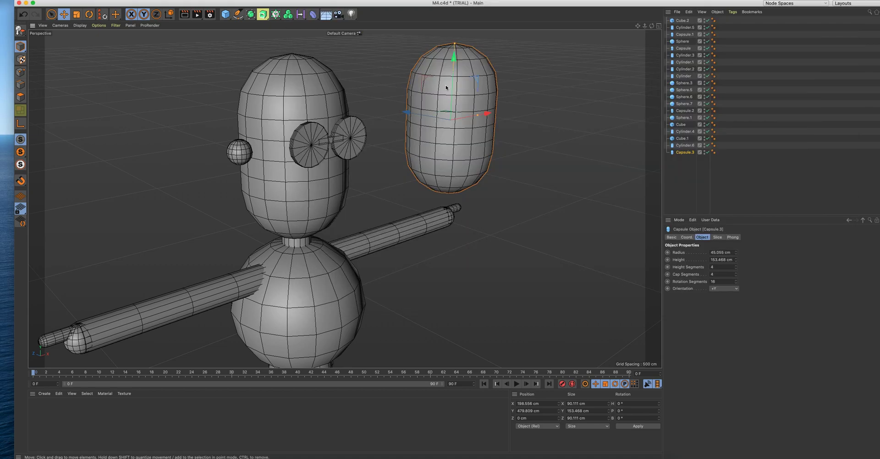
pyautogui.moveTo(479, 118); pyautogui.dragTo(460, 115)
pyautogui.moveTo(455, 47); pyautogui.dragTo(454, 121)
# Step: Recheck the reference illustration and scale the small capsule down to about 8 cm wide and 31 cm high
pyautogui.moveTo(637, 26); pyautogui.dragTo(359, 169)
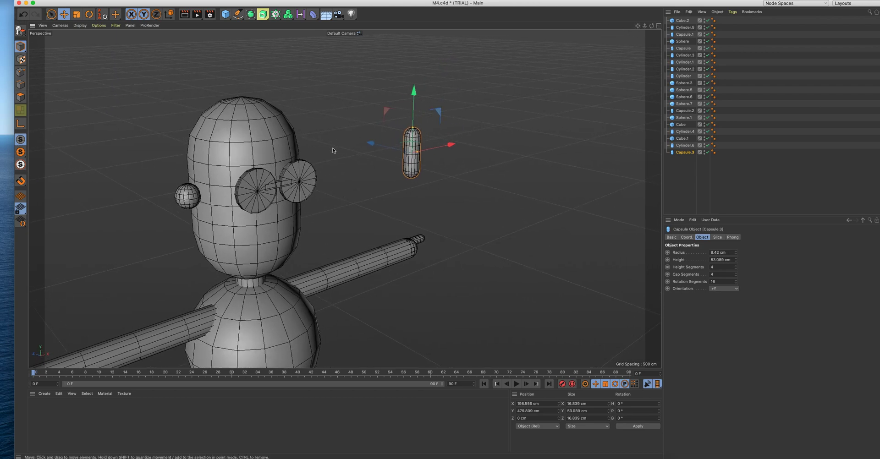
pyautogui.press('super+Tab')
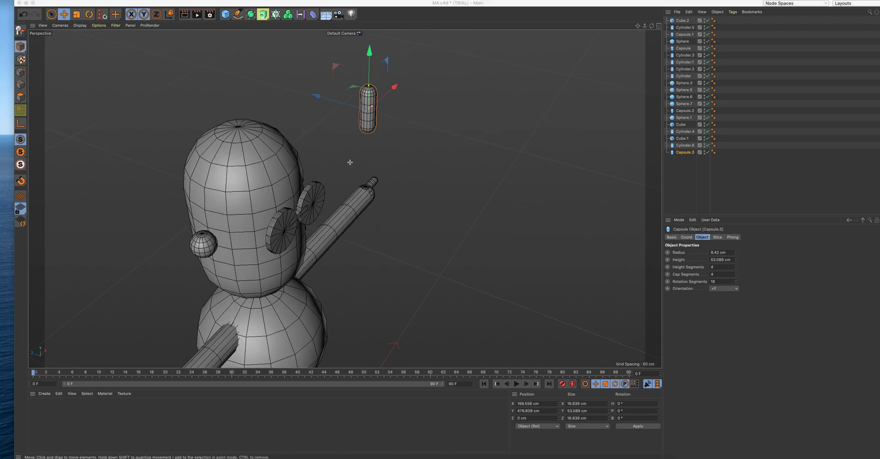
pyautogui.press('super+Tab')
pyautogui.scroll(3, 369, 109)
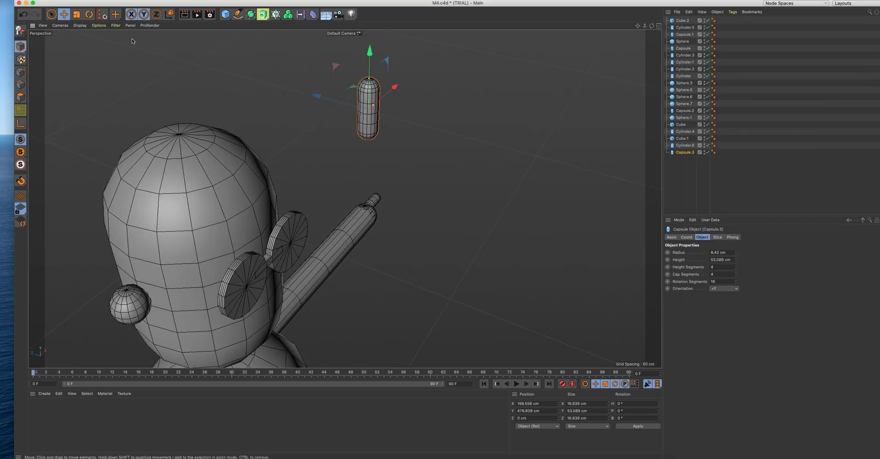
pyautogui.click(76, 14)
pyautogui.moveTo(325, 100); pyautogui.dragTo(374, 103)
pyautogui.scroll(3, 385, 100)
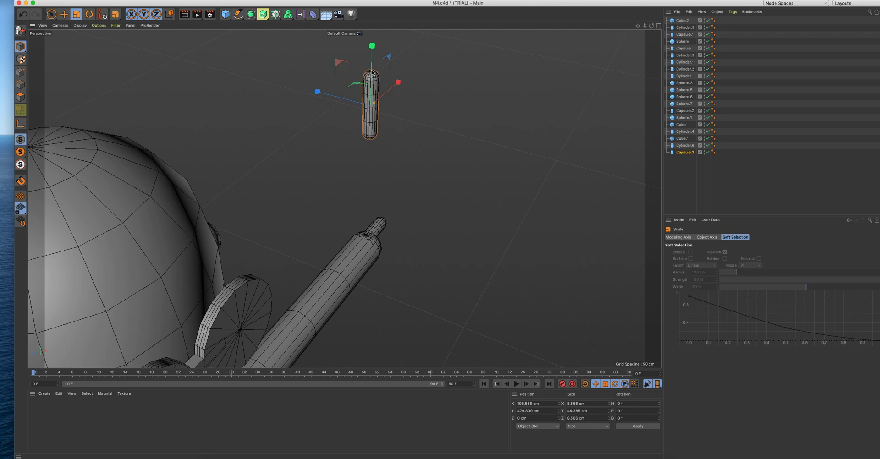
pyautogui.moveTo(346, 98); pyautogui.dragTo(346, 100)
pyautogui.moveTo(637, 26); pyautogui.dragTo(699, 2)
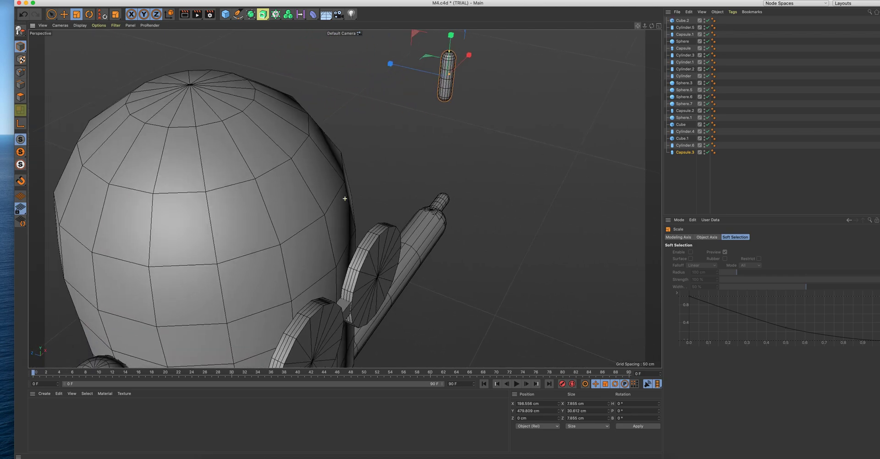
# Step: In the front view, move the small capsule onto the head above the left lens, at about X -17.1 cm, Y 518.4 cm
pyautogui.click(658, 26)
pyautogui.click(659, 198)
pyautogui.scroll(-5, 540, 198)
pyautogui.moveTo(637, 27); pyautogui.dragTo(475, 34)
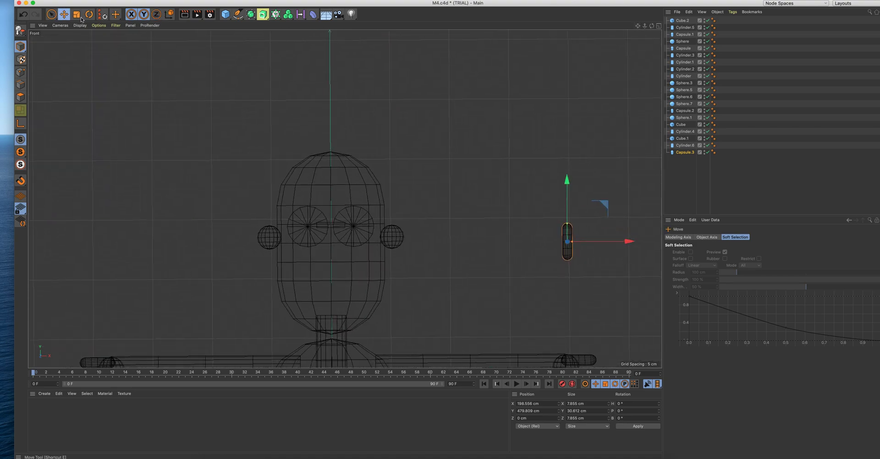
pyautogui.press('super+Tab')
pyautogui.press('super+Tab')
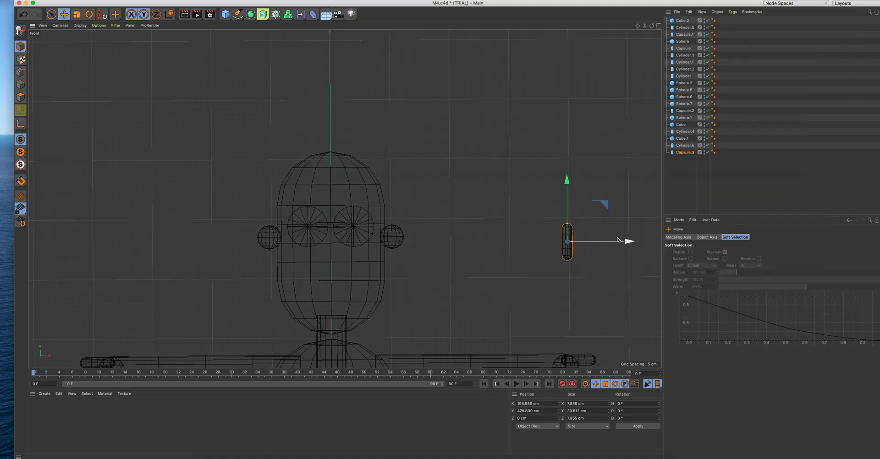
pyautogui.moveTo(617, 239); pyautogui.dragTo(361, 241)
pyautogui.moveTo(320, 187); pyautogui.dragTo(321, 148)
pyautogui.scroll(5, 256, 205)
pyautogui.moveTo(380, 186); pyautogui.dragTo(381, 176)
# Step: Scale the small capsule to about 2.9 cm wide and 13.8 cm high and rotate its bank to about -107.7°
pyautogui.click(77, 15)
pyautogui.moveTo(382, 178)
pyautogui.mouseDown()
pyautogui.moveTo(390, 229)
pyautogui.moveTo(383, 174)
pyautogui.moveTo(378, 185)
pyautogui.mouseUp()
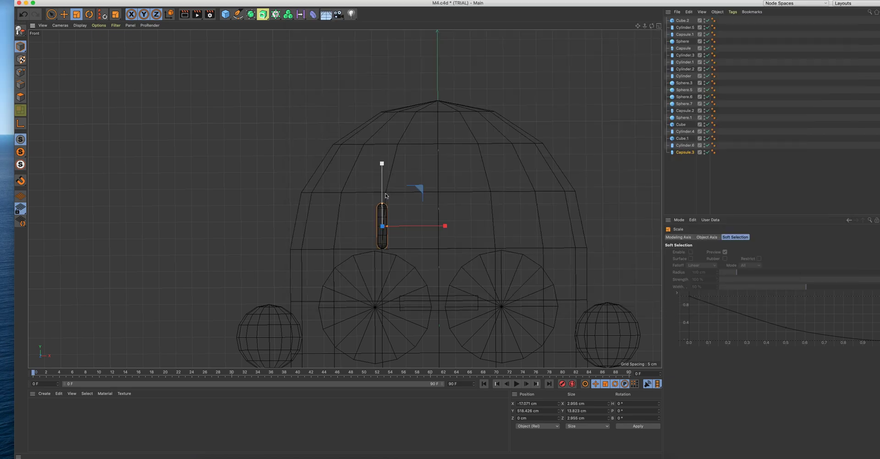
pyautogui.press('r')
pyautogui.moveTo(374, 189); pyautogui.dragTo(316, 271)
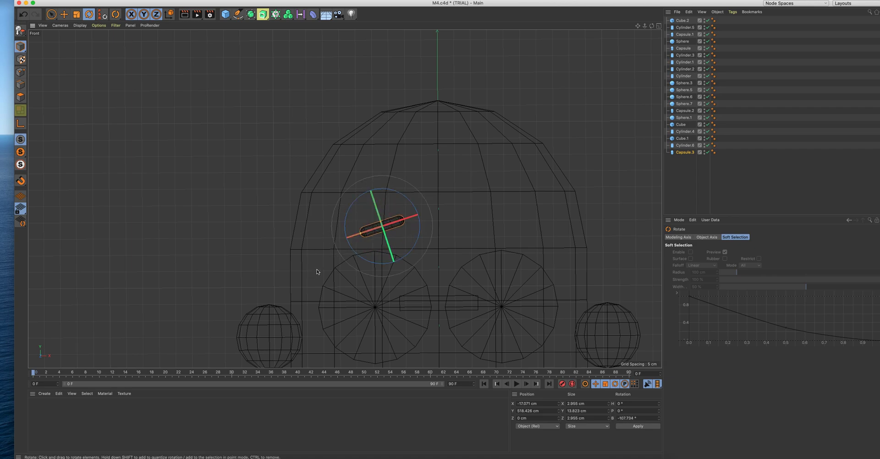
# Step: Check the tilted capsule against the reference illustration, try a slight extra rotation on it and undo that
pyautogui.scroll(-5, 476, 197)
pyautogui.moveTo(638, 26); pyautogui.dragTo(554, 1)
pyautogui.press('super+Tab')
pyautogui.press('super+Tab')
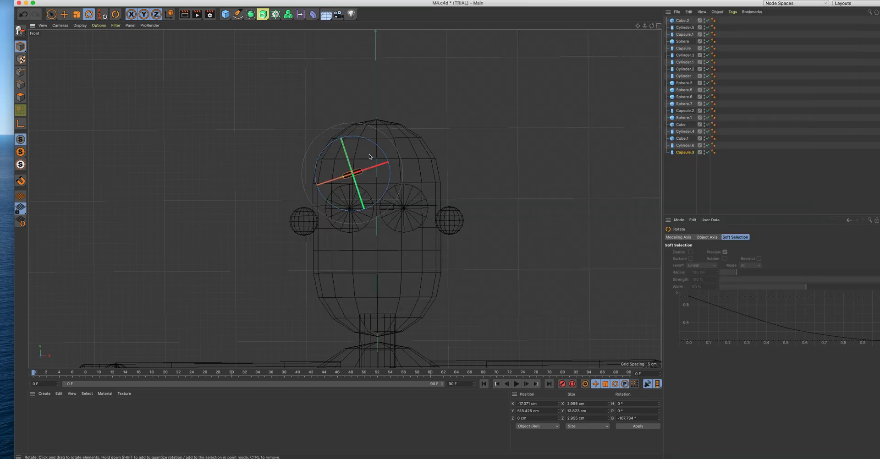
pyautogui.moveTo(349, 164); pyautogui.dragTo(351, 168)
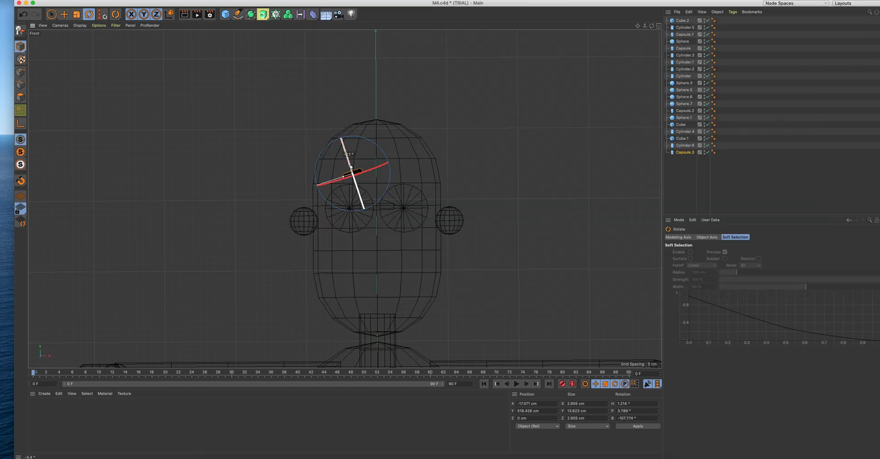
pyautogui.press('super+z')
# Step: Lower the eyebrow capsule to about X -15.3 cm, Y 512.8 cm and thicken it to about 3.9 cm, guided by the reference illustration
pyautogui.scroll(6, 350, 167)
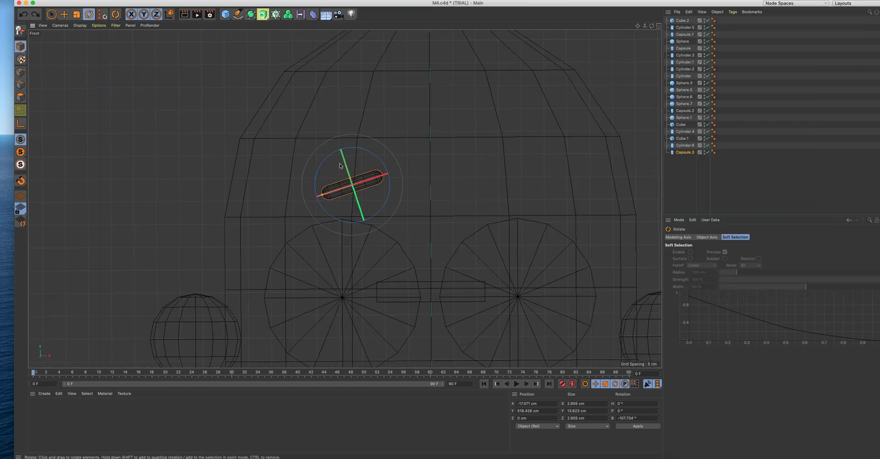
pyautogui.click(64, 14)
pyautogui.moveTo(343, 151); pyautogui.dragTo(345, 171)
pyautogui.press('super+Tab')
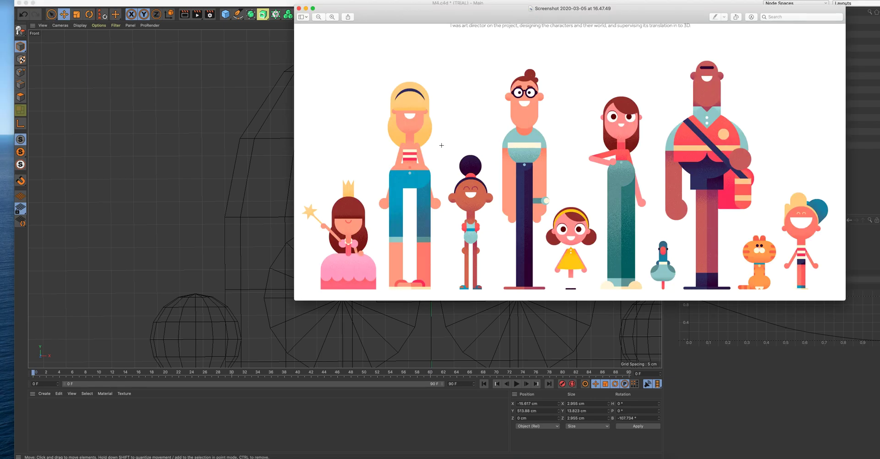
pyautogui.press('super+Tab')
pyautogui.moveTo(359, 200); pyautogui.dragTo(351, 184)
pyautogui.scroll(-5, 631, 89)
pyautogui.moveTo(643, 29); pyautogui.dragTo(637, 28)
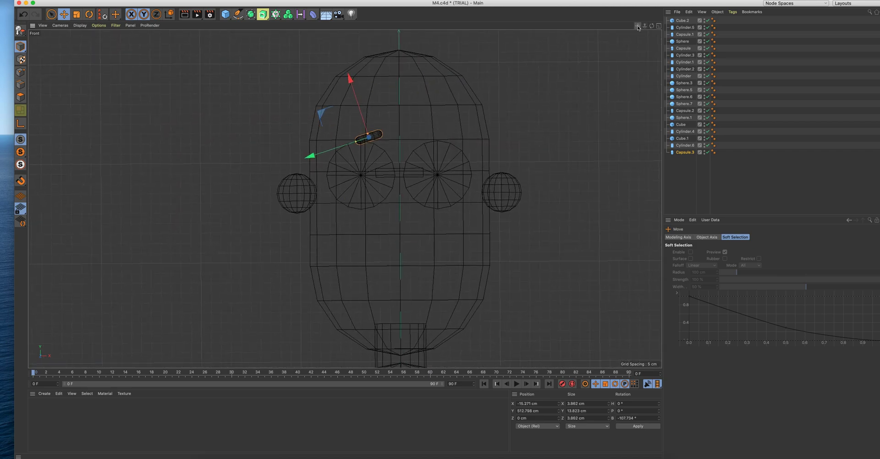
# Step: Duplicate the eyebrow capsule and place the copy above the other lens at about X 20.2 cm, Y 512.8 cm
pyautogui.scroll(6, 405, 149)
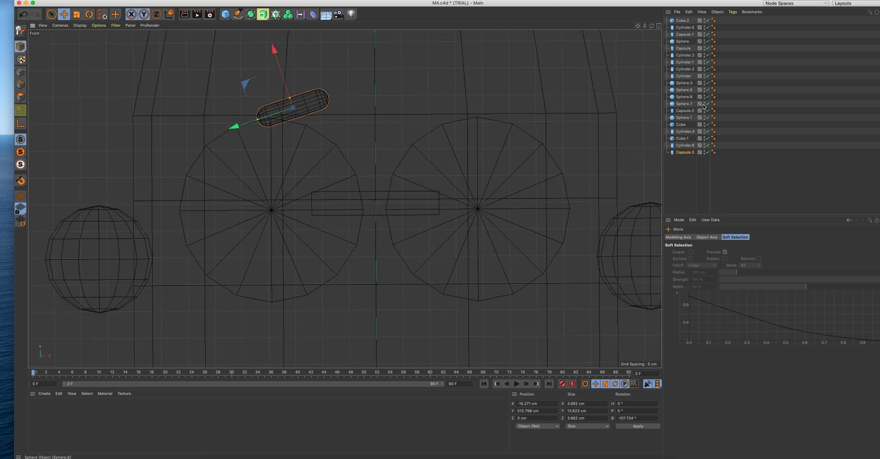
pyautogui.click(683, 155)
pyautogui.keyDown('ctrl'); pyautogui.moveTo(684, 172); pyautogui.dragTo(685, 174); pyautogui.keyUp('ctrl')
pyautogui.moveTo(234, 126); pyautogui.dragTo(406, 70)
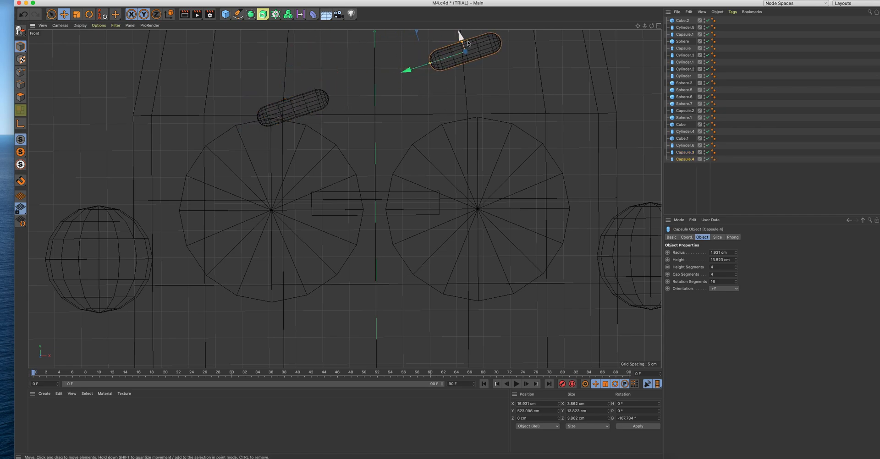
pyautogui.moveTo(468, 43); pyautogui.dragTo(486, 97)
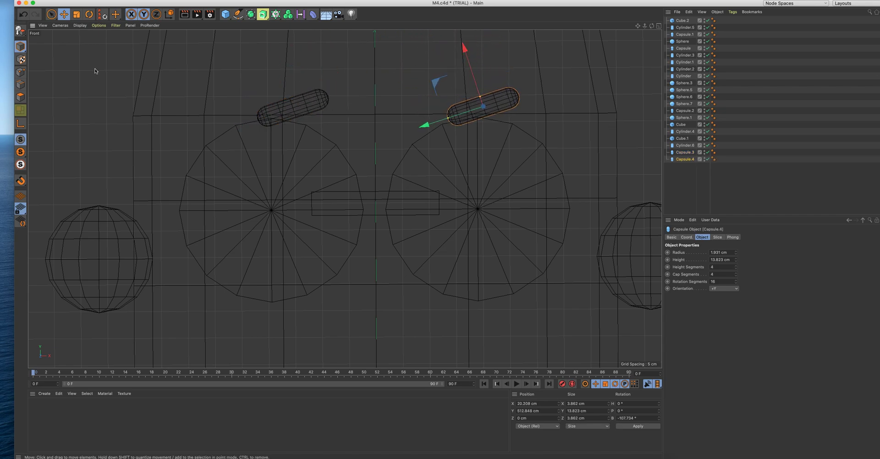
# Step: Set the bank rotation of the original eyebrow capsule to -105° and of its copy to 105°
pyautogui.click(311, 105)
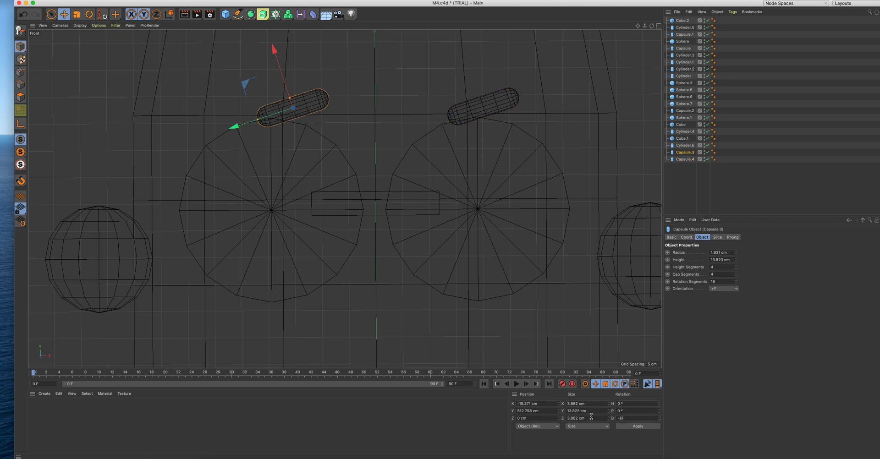
pyautogui.write('-105')
pyautogui.press('Return')
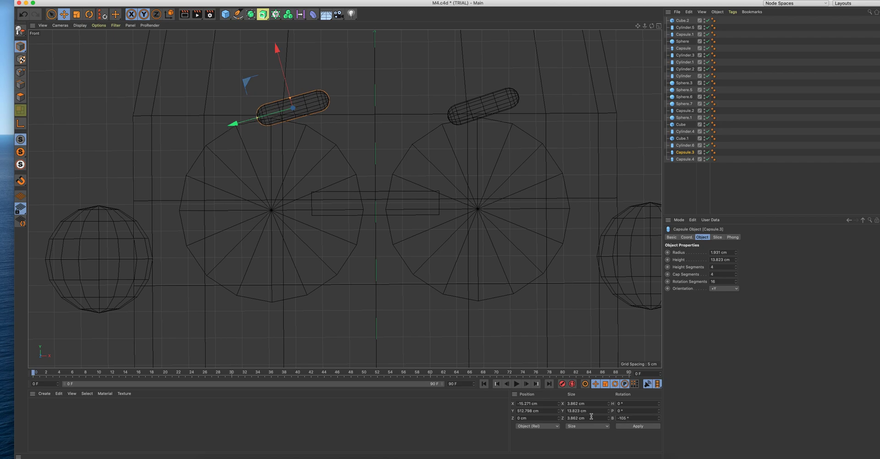
pyautogui.click(496, 102)
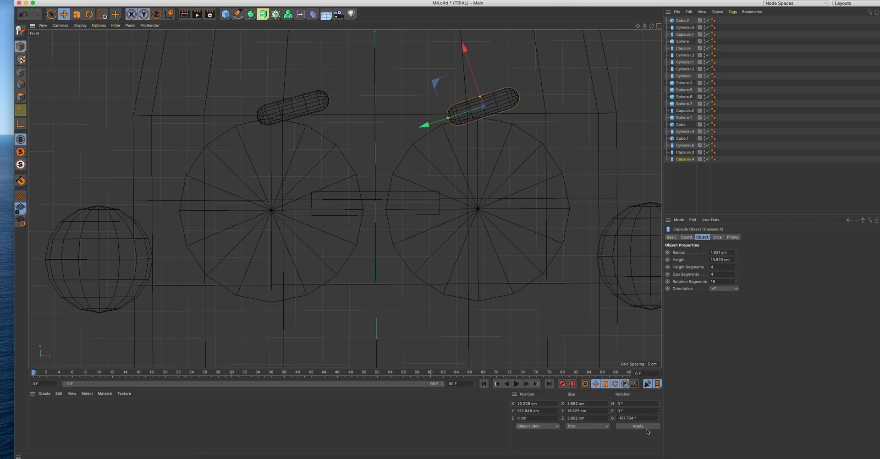
pyautogui.write('105')
pyautogui.press('Return')
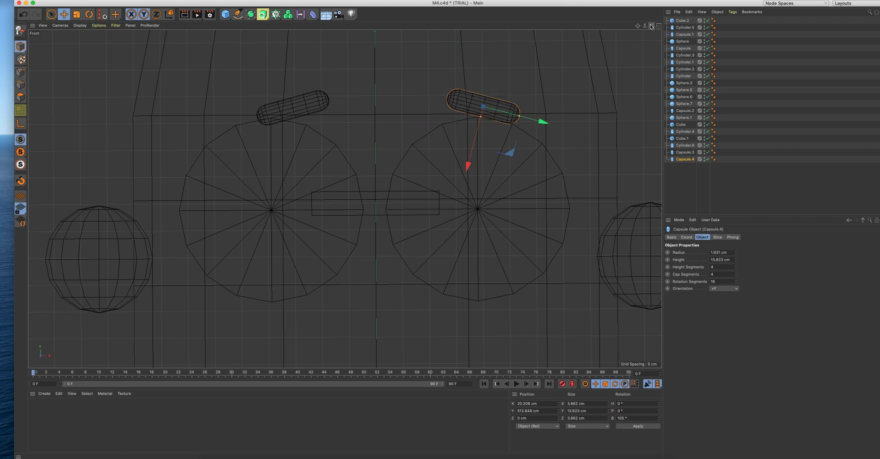
# Step: Deselect everything and examine the eyebrows on the whole figure in the front, four-view and perspective layouts
pyautogui.moveTo(637, 26); pyautogui.dragTo(608, 21)
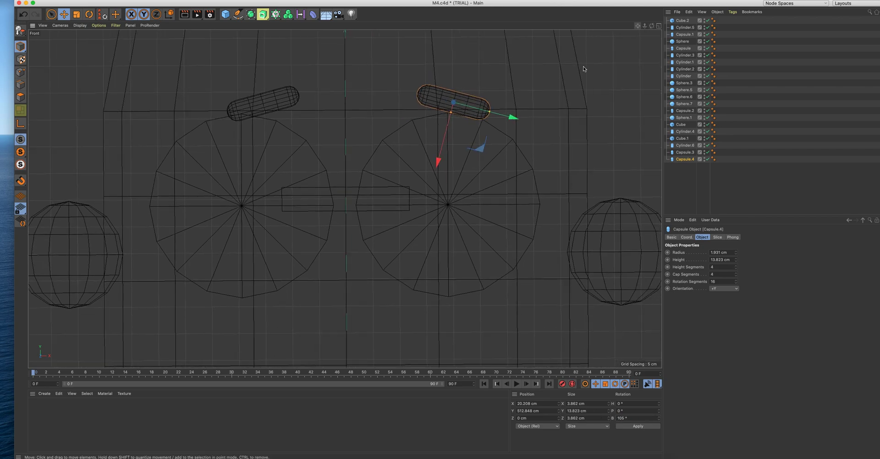
pyautogui.scroll(-10, 380, 132)
pyautogui.click(507, 93)
pyautogui.click(658, 25)
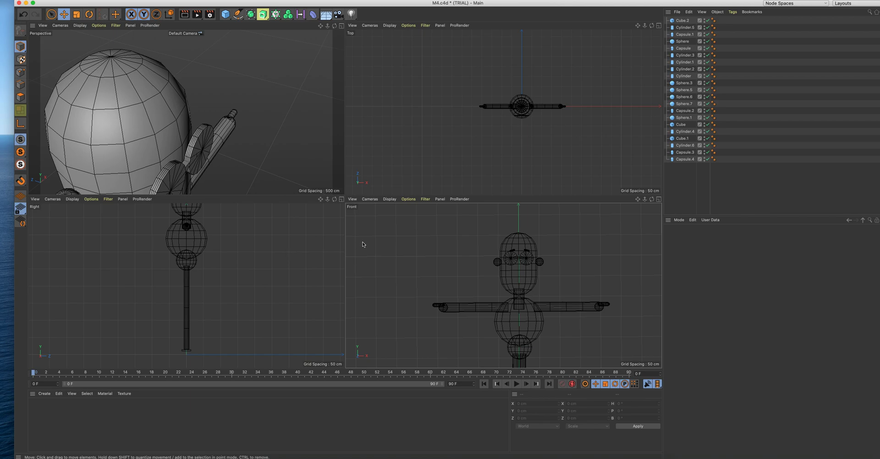
pyautogui.scroll(-5, 464, 146)
pyautogui.scroll(5, 464, 145)
pyautogui.press('space')
pyautogui.scroll(-3, 284, 158)
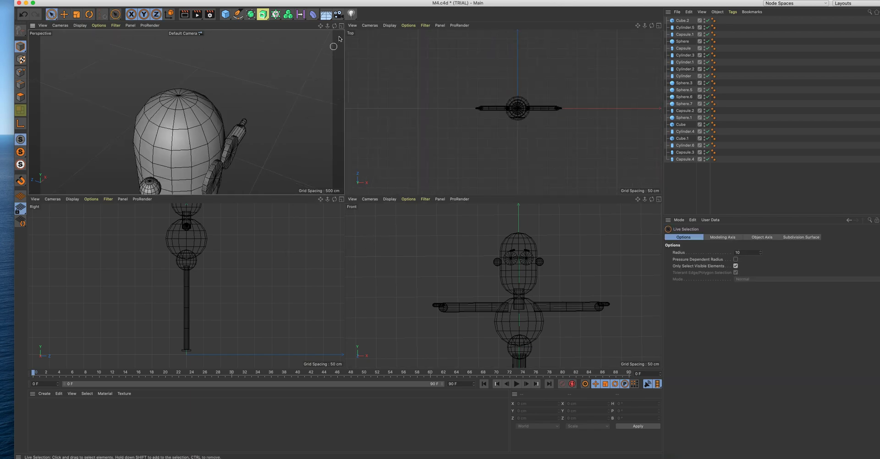
pyautogui.click(341, 25)
pyautogui.scroll(-10, 395, 165)
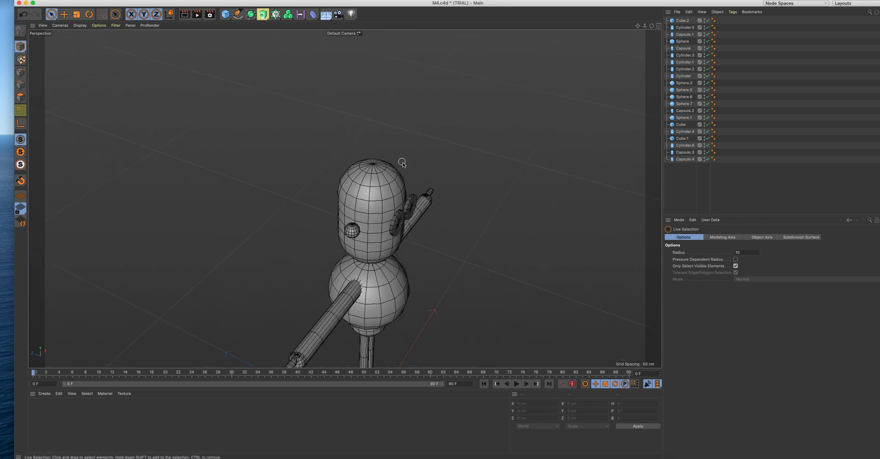
pyautogui.moveTo(637, 25); pyautogui.dragTo(394, 62)
pyautogui.click(658, 26)
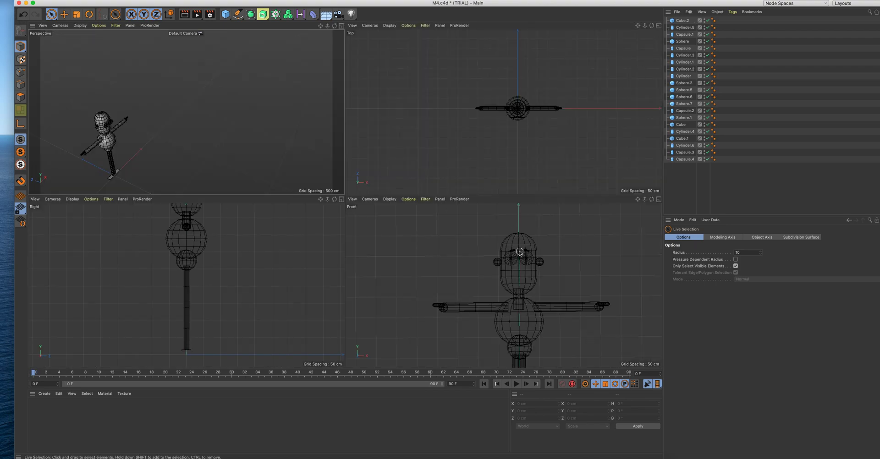
# Step: Select both eyebrow capsules and move them forward out of the head to about Z -60.9 cm
pyautogui.scroll(5, 596, 131)
pyautogui.scroll(3, 544, 250)
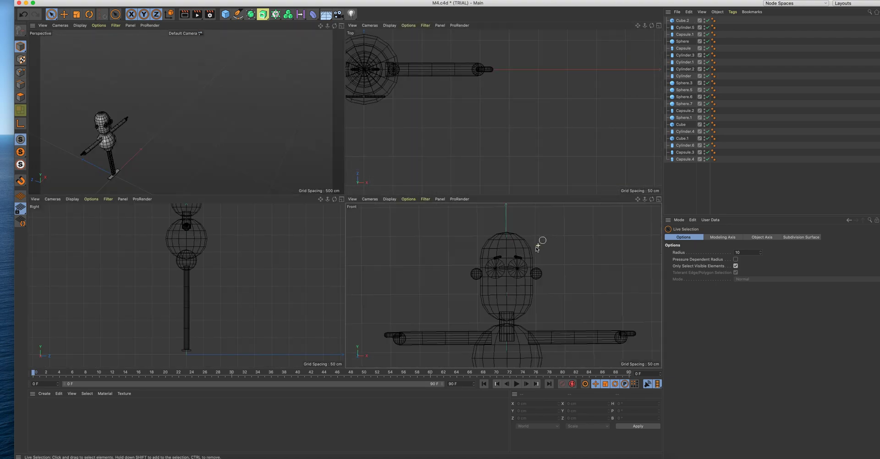
pyautogui.click(64, 15)
pyautogui.click(489, 263)
pyautogui.click(521, 264)
pyautogui.scroll(3, 569, 252)
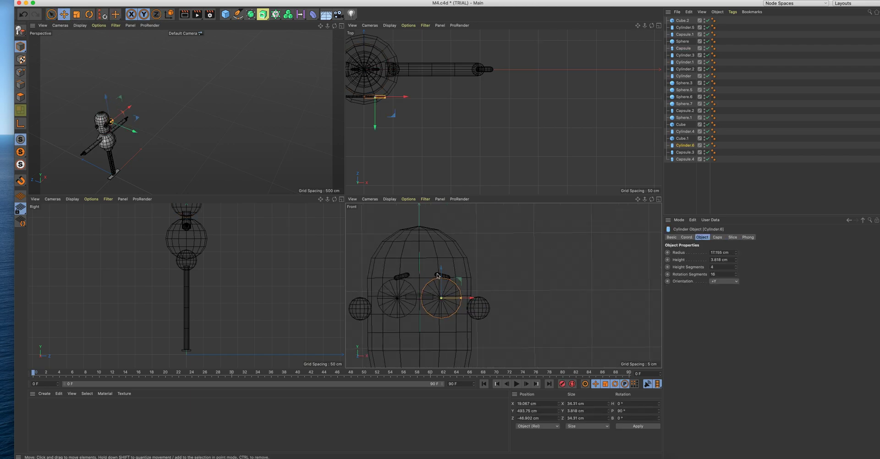
pyautogui.scroll(2, 512, 271)
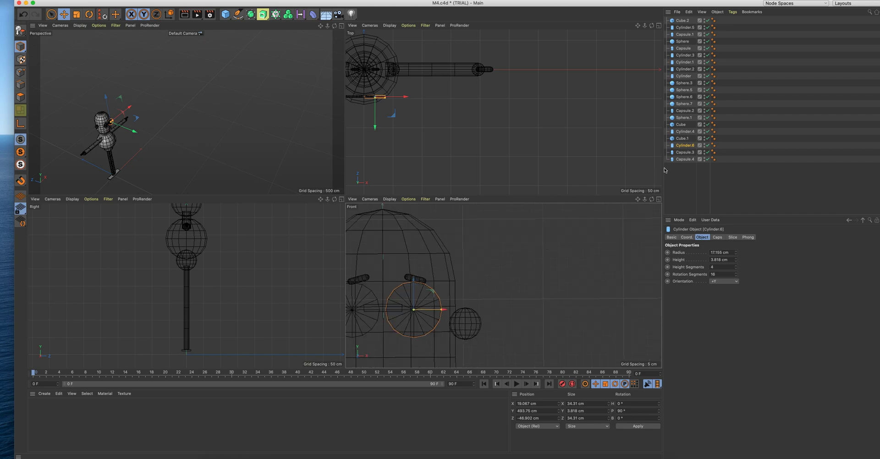
pyautogui.click(691, 159)
pyautogui.keyDown('ctrl'); pyautogui.click(688, 152); pyautogui.keyUp('ctrl')
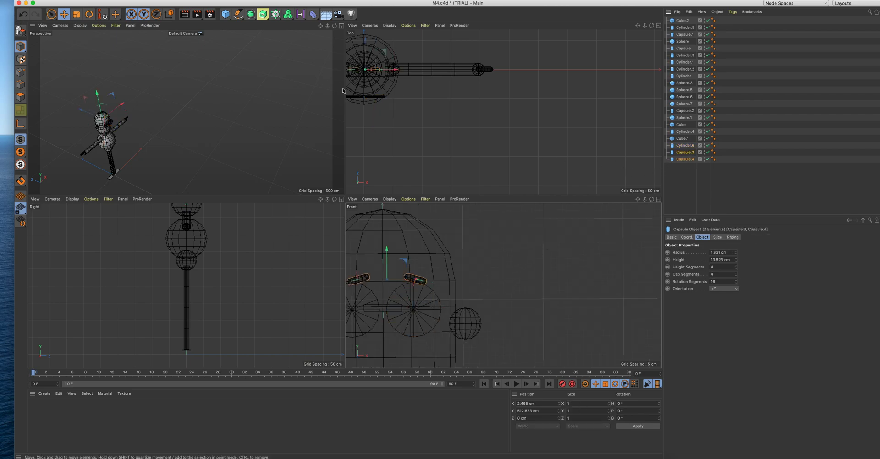
pyautogui.moveTo(88, 112); pyautogui.dragTo(95, 116)
pyautogui.click(341, 26)
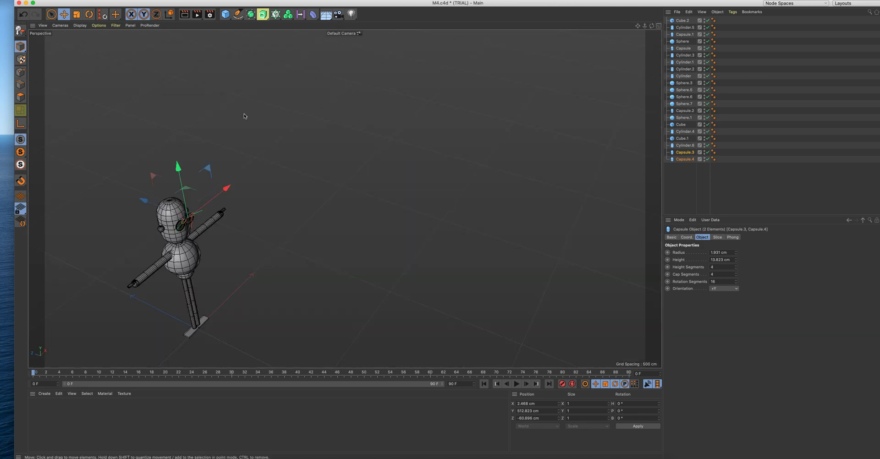
# Step: Move both eyebrow capsules back toward the face to about Z -40.9 cm in the perspective view
pyautogui.moveTo(644, 27)
pyautogui.mouseDown()
pyautogui.moveTo(344, 198)
pyautogui.moveTo(640, 27)
pyautogui.mouseUp()
pyautogui.scroll(4, 442, 155)
pyautogui.scroll(2, 219, 130)
pyautogui.scroll(3, 277, 152)
pyautogui.moveTo(339, 143); pyautogui.dragTo(320, 134)
pyautogui.scroll(5, 320, 138)
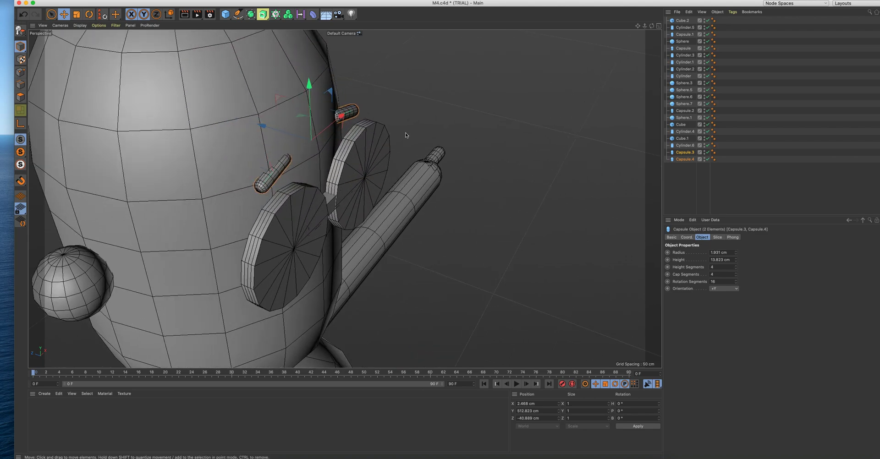
# Step: Compare the eyebrows with the reference illustration and lower both to about Y 510.8 cm, just above the lenses
pyautogui.keyDown('alt'); pyautogui.moveTo(649, 35); pyautogui.dragTo(621, 53); pyautogui.keyUp('alt')
pyautogui.scroll(2, 621, 53)
pyautogui.press('super+Tab')
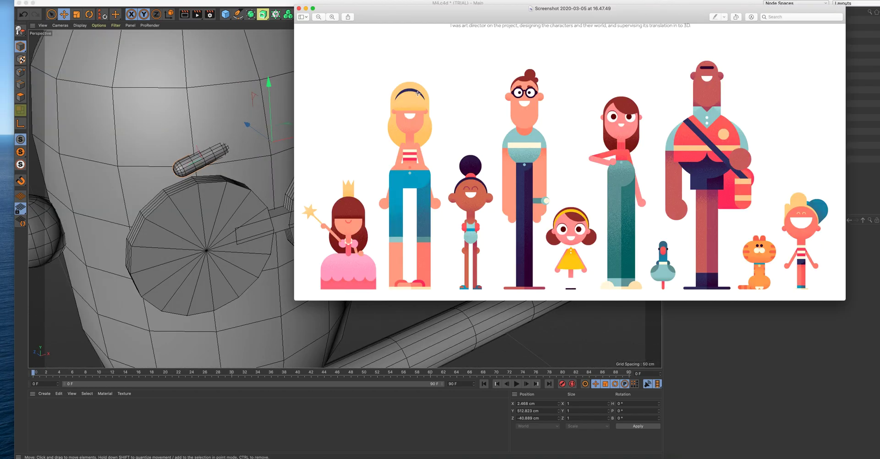
pyautogui.press('super+Tab')
pyautogui.moveTo(269, 83); pyautogui.dragTo(269, 91)
pyautogui.scroll(3, 162, 137)
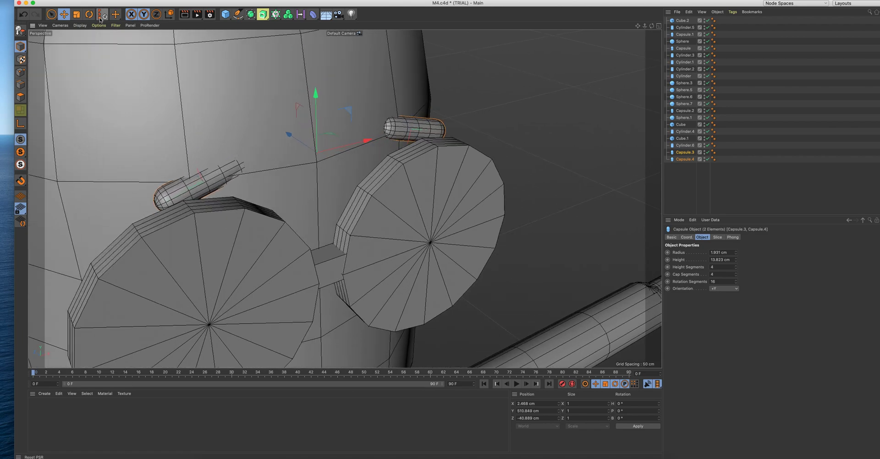
# Step: Rotate each eyebrow capsule to follow the curve of the face, turning the copy to about H 16.2°, P 4.3°, B 104.4°
pyautogui.click(88, 15)
pyautogui.click(201, 185)
pyautogui.moveTo(227, 190); pyautogui.dragTo(223, 196)
pyautogui.click(420, 131)
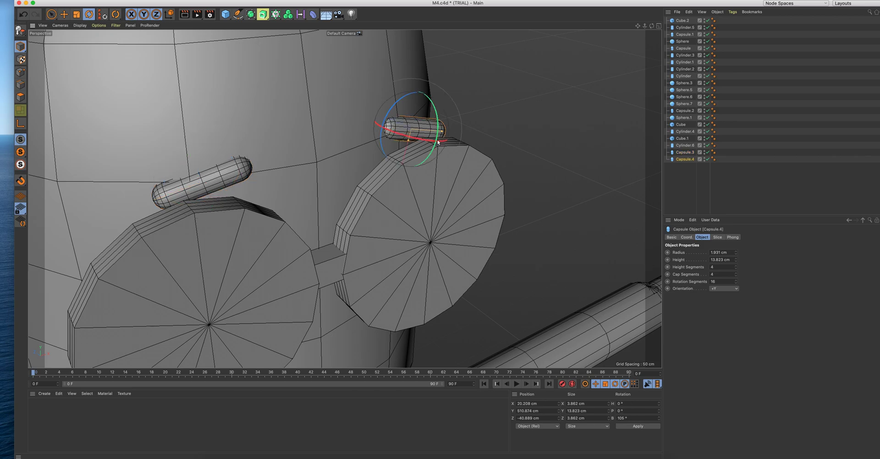
pyautogui.moveTo(429, 143); pyautogui.dragTo(444, 132)
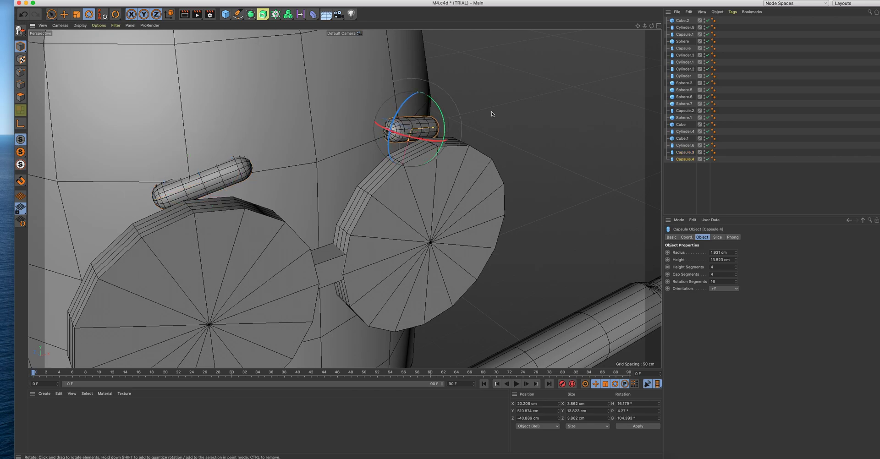
# Step: Inspect the finished eyebrows and the whole figure from the front and compare them with the reference illustration
pyautogui.moveTo(651, 26); pyautogui.dragTo(591, 30)
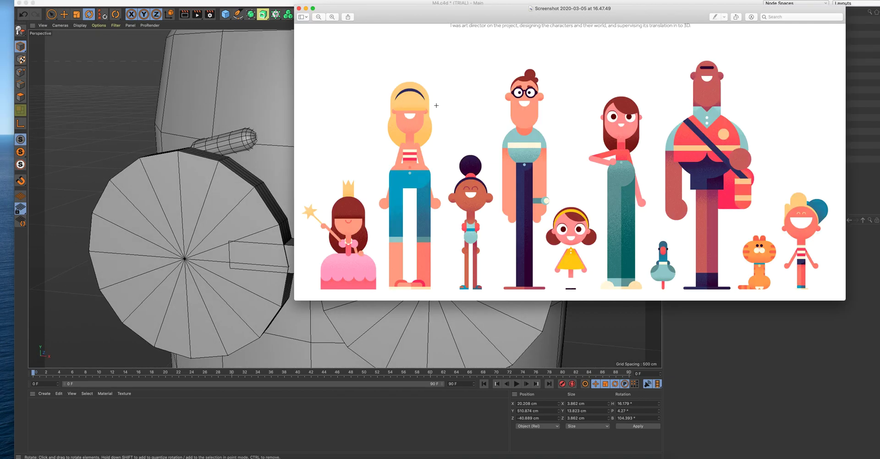
pyautogui.press('super+Tab')
pyautogui.keyDown('alt'); pyautogui.moveTo(320, 206); pyautogui.dragTo(613, 198, button='right'); pyautogui.keyUp('alt')
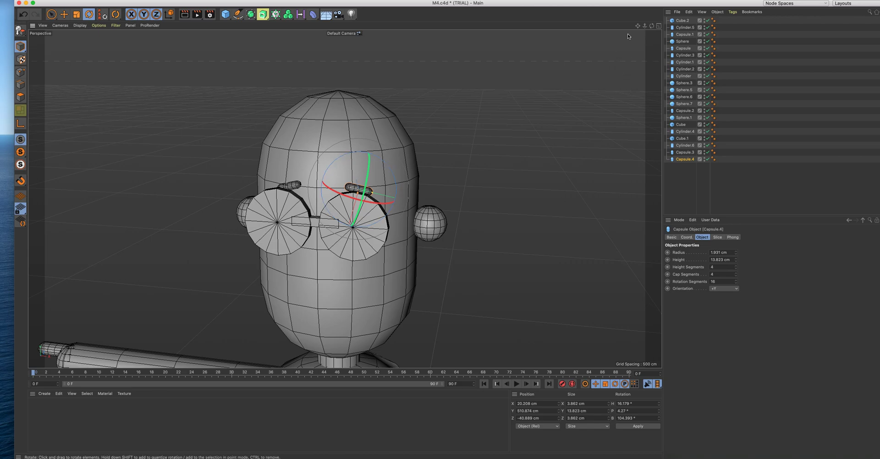
pyautogui.scroll(-8, 496, 195)
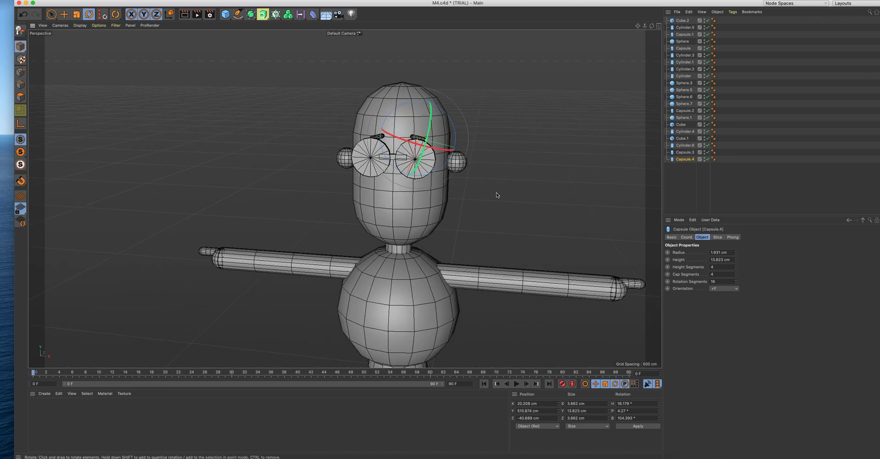
pyautogui.scroll(-3, 496, 195)
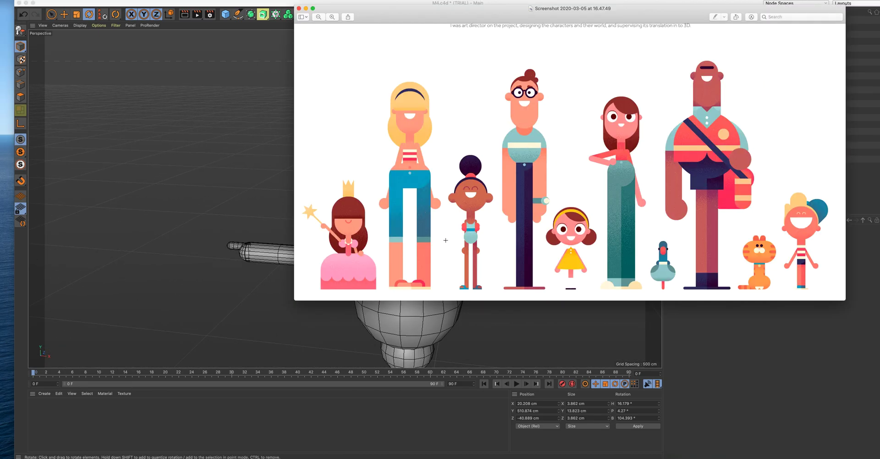
pyautogui.press('super+Tab')
pyautogui.scroll(-5, 472, 257)
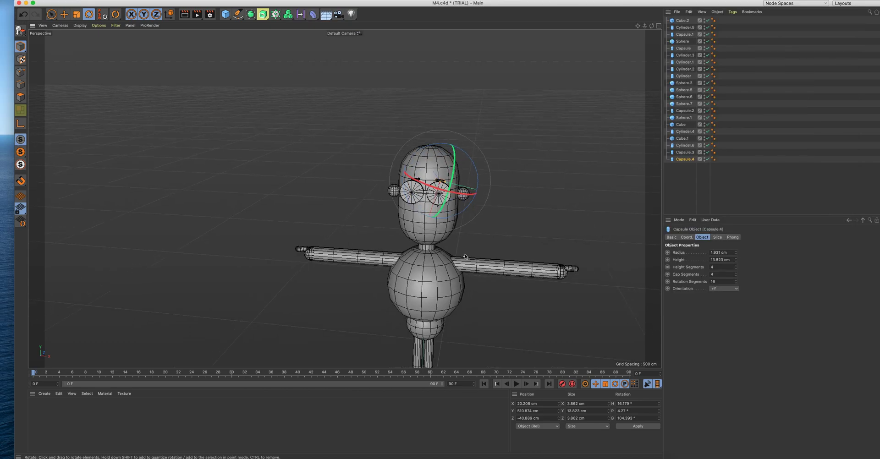
pyautogui.moveTo(638, 25); pyautogui.dragTo(524, 34)
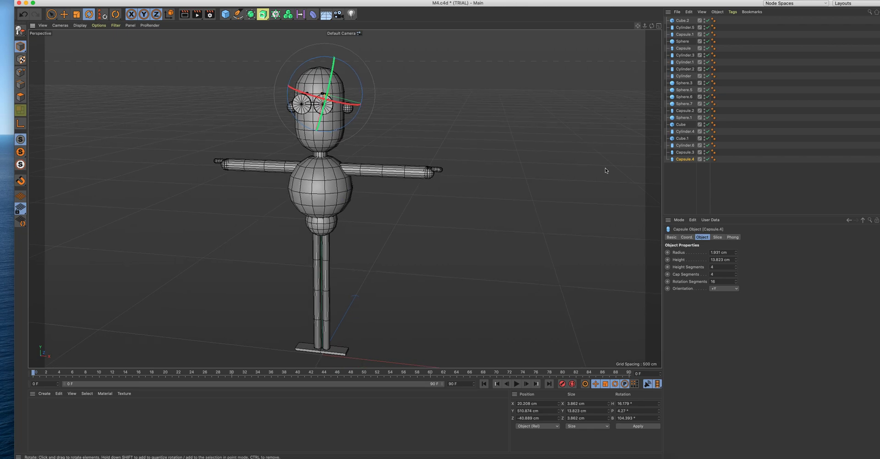
pyautogui.click(579, 214)
pyautogui.press('super+Tab')
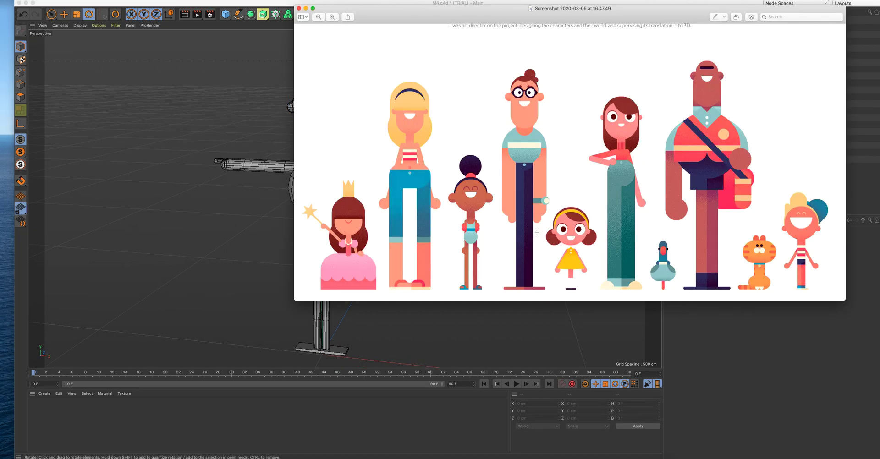